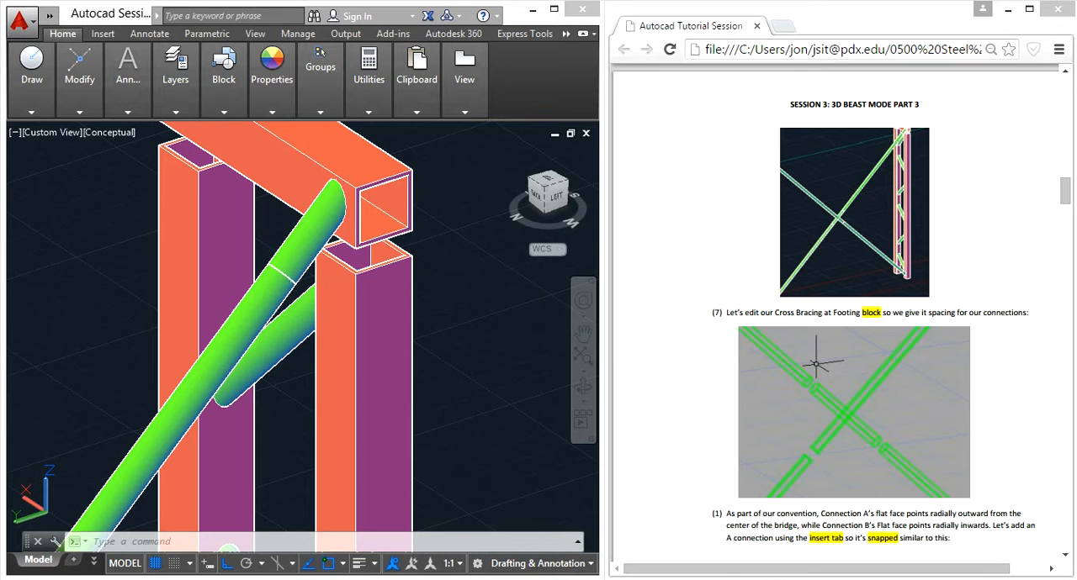
- Select the cross bracing between the two column towers and open its block in the block editor
{"action": "left_click", "coordinate": [492, 324]}
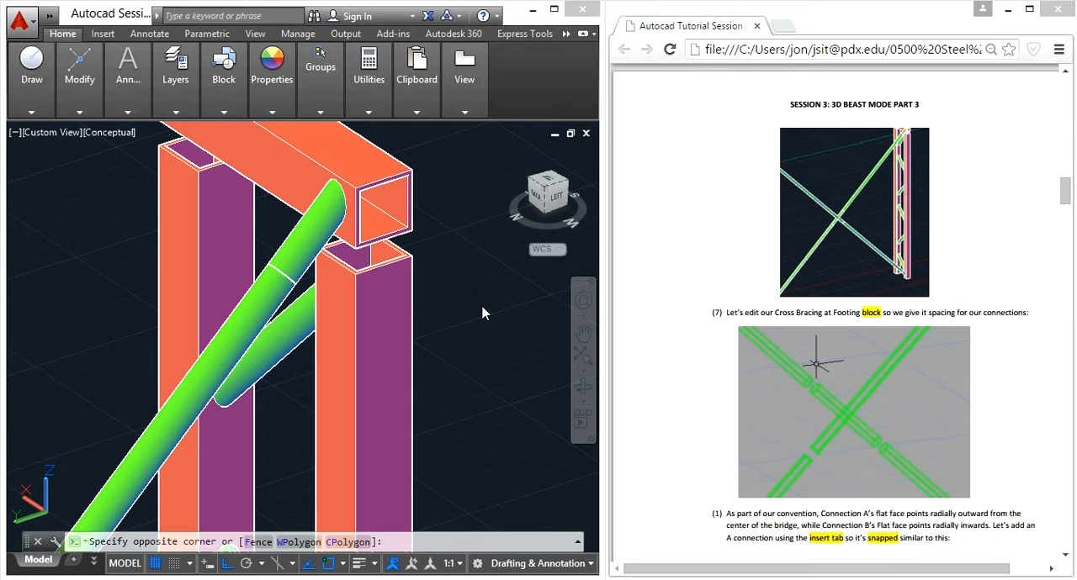
{"action": "key", "text": "Escape"}
{"action": "key", "text": "Escape"}
{"action": "scroll", "coordinate": [483, 309], "scroll_direction": "down", "scroll_amount": 8}
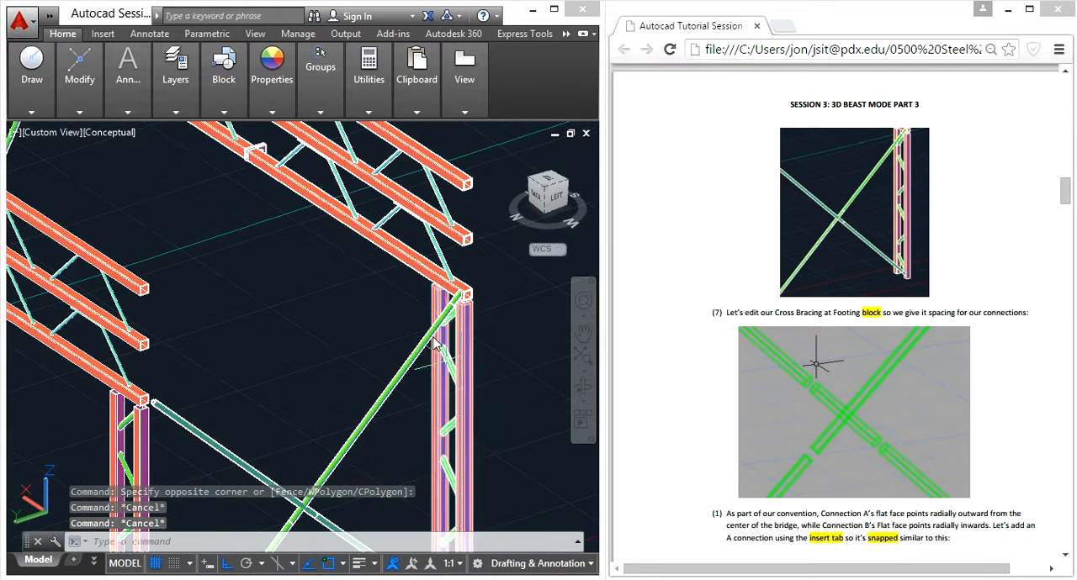
{"action": "middle_click_drag", "start_coordinate": [444, 283], "coordinate": [356, 295]}
{"action": "key", "text": "Escape"}
{"action": "middle_click_drag", "start_coordinate": [296, 397], "coordinate": [372, 242]}
{"action": "key", "text": "Escape"}
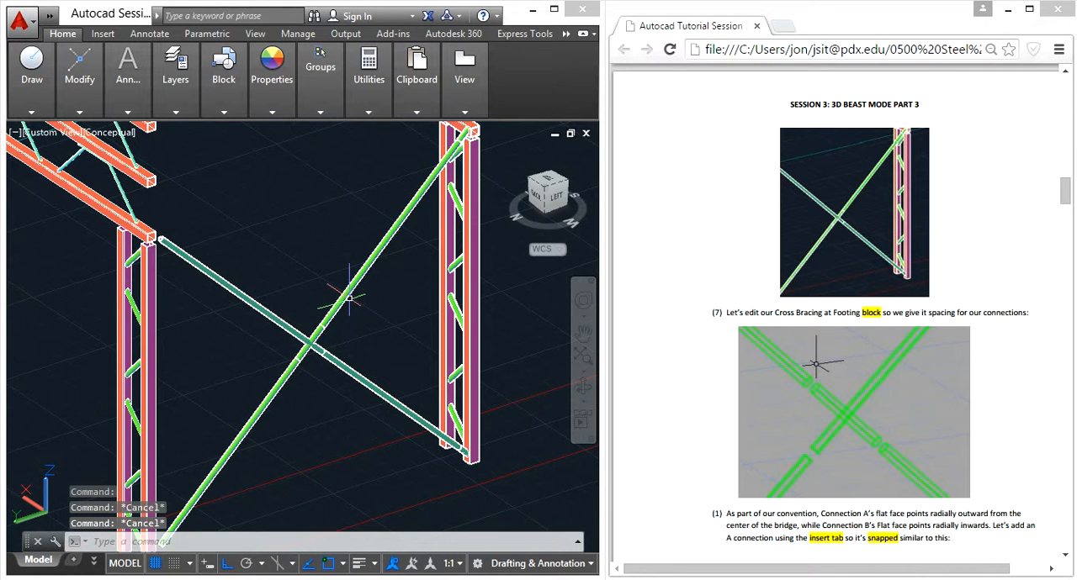
{"action": "left_click", "coordinate": [342, 297]}
{"action": "type", "text": "bedi"}
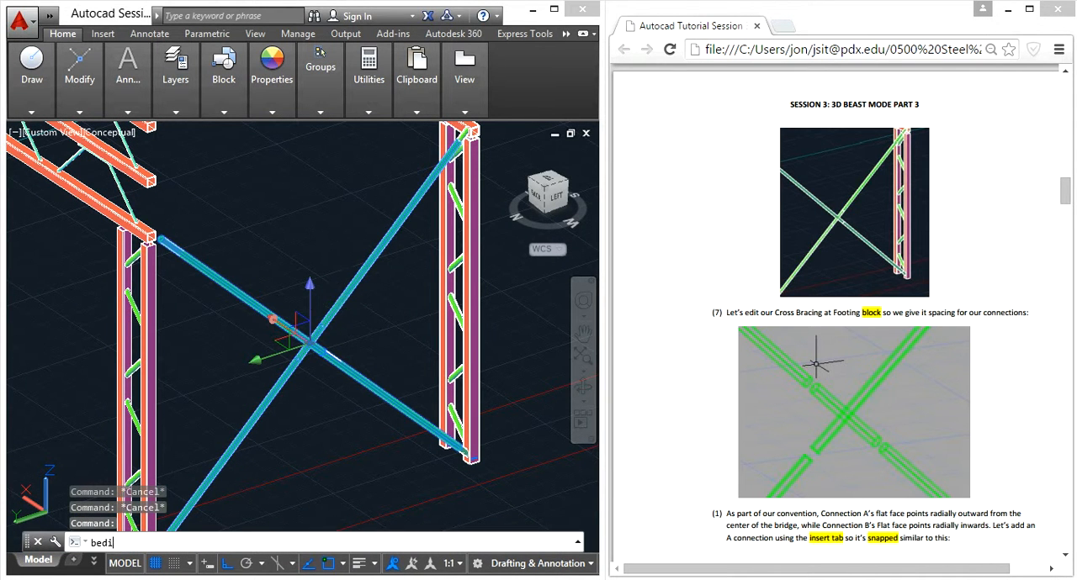
{"action": "type", "text": "t"}
{"action": "key", "text": "Return"}
{"action": "left_click", "coordinate": [407, 473]}
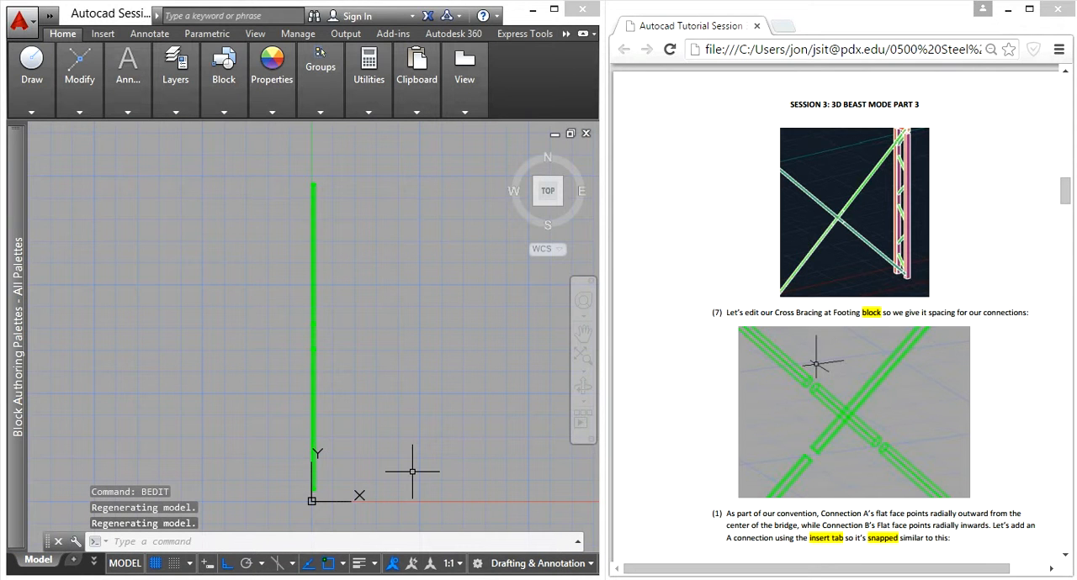
- Examine how the brace segments meet around the crossing and where the tube and sweep line end at the upper end
{"action": "middle_click_drag", "start_coordinate": [321, 386], "coordinate": [333, 247], "text": "shift"}
{"action": "scroll", "coordinate": [329, 306], "scroll_direction": "up", "scroll_amount": 8}
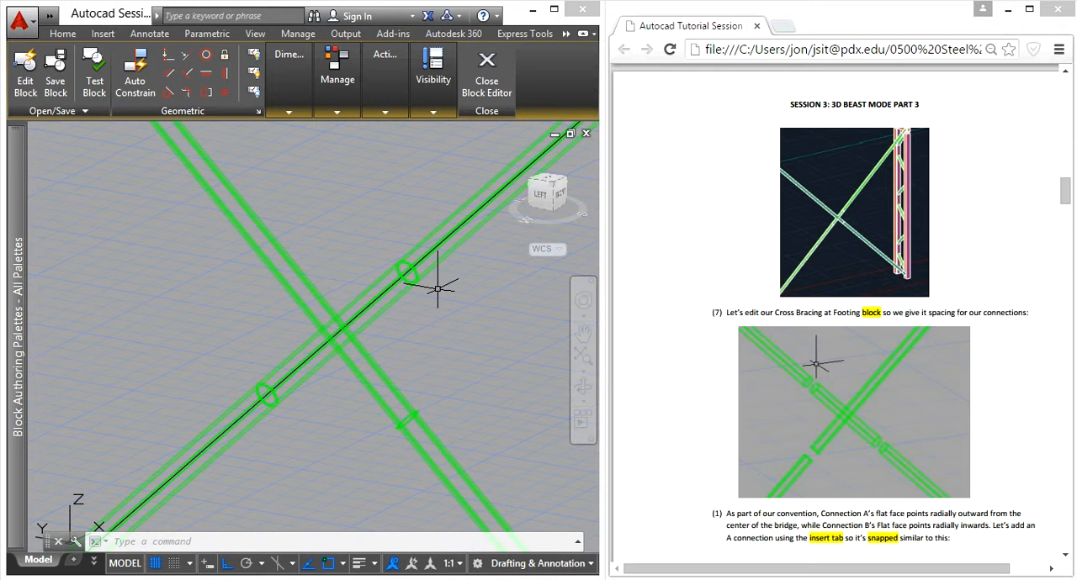
{"action": "mouse_move", "coordinate": [459, 295]}
{"action": "middle_mouse_down"}
{"action": "mouse_move", "coordinate": [378, 351]}
{"action": "mouse_move", "coordinate": [286, 387]}
{"action": "middle_mouse_up"}
{"action": "scroll", "coordinate": [285, 385], "scroll_direction": "down", "scroll_amount": 2}
{"action": "scroll", "coordinate": [328, 338], "scroll_direction": "down", "scroll_amount": 2}
{"action": "scroll", "coordinate": [462, 215], "scroll_direction": "up", "scroll_amount": 5}
{"action": "scroll", "coordinate": [468, 200], "scroll_direction": "up", "scroll_amount": 3}
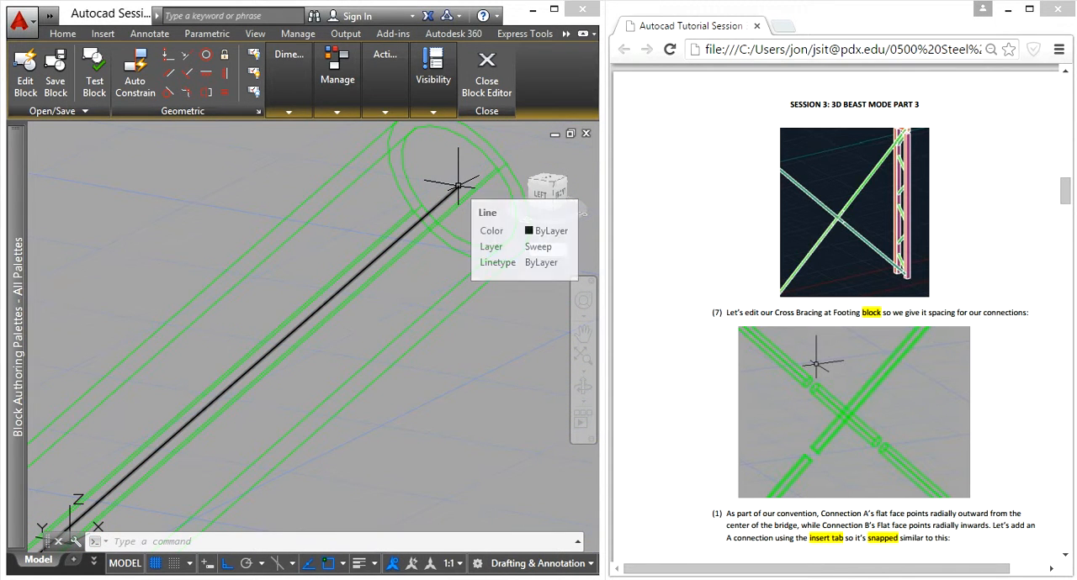
{"action": "scroll", "coordinate": [429, 244], "scroll_direction": "down", "scroll_amount": 3}
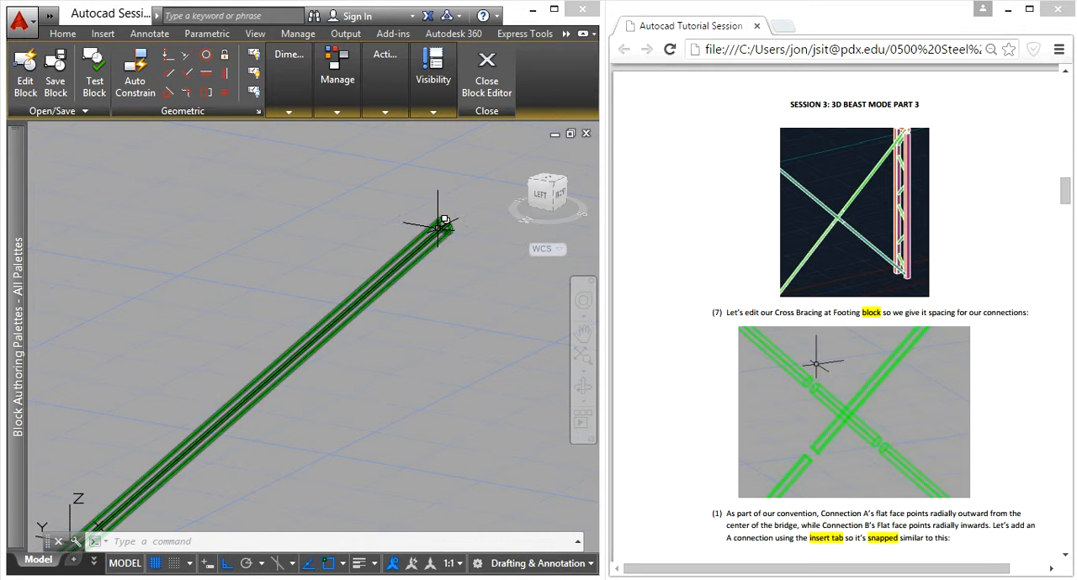
{"action": "scroll", "coordinate": [324, 365], "scroll_direction": "down", "scroll_amount": 3}
{"action": "middle_click_drag", "start_coordinate": [203, 415], "coordinate": [308, 296]}
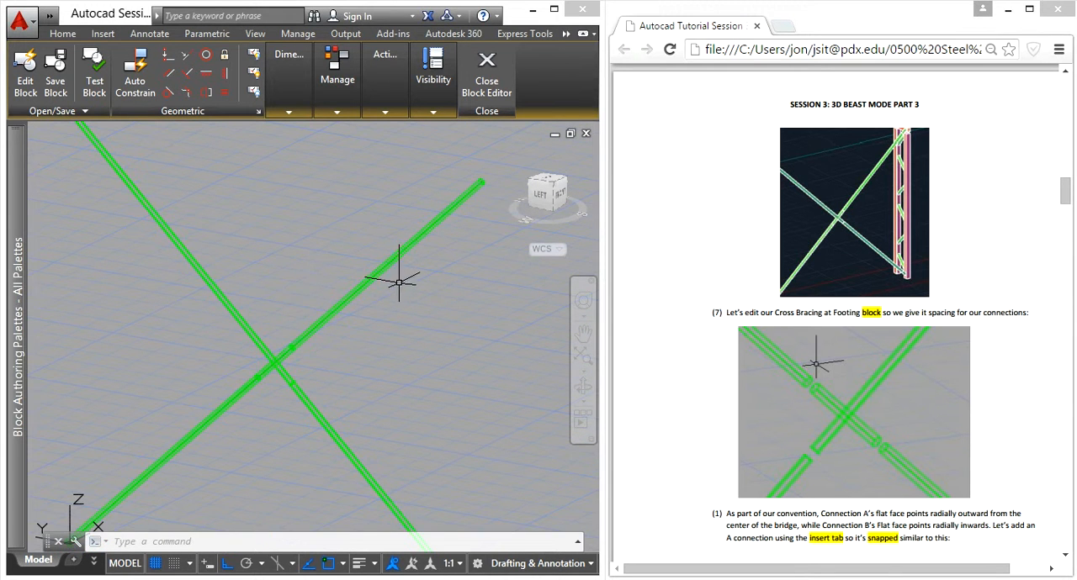
- Presspull the ring-shaped end face at the upper end of the brace containing the sweep line by -.25
{"action": "scroll", "coordinate": [283, 354], "scroll_direction": "up", "scroll_amount": 5}
{"action": "scroll", "coordinate": [273, 287], "scroll_direction": "up", "scroll_amount": 2}
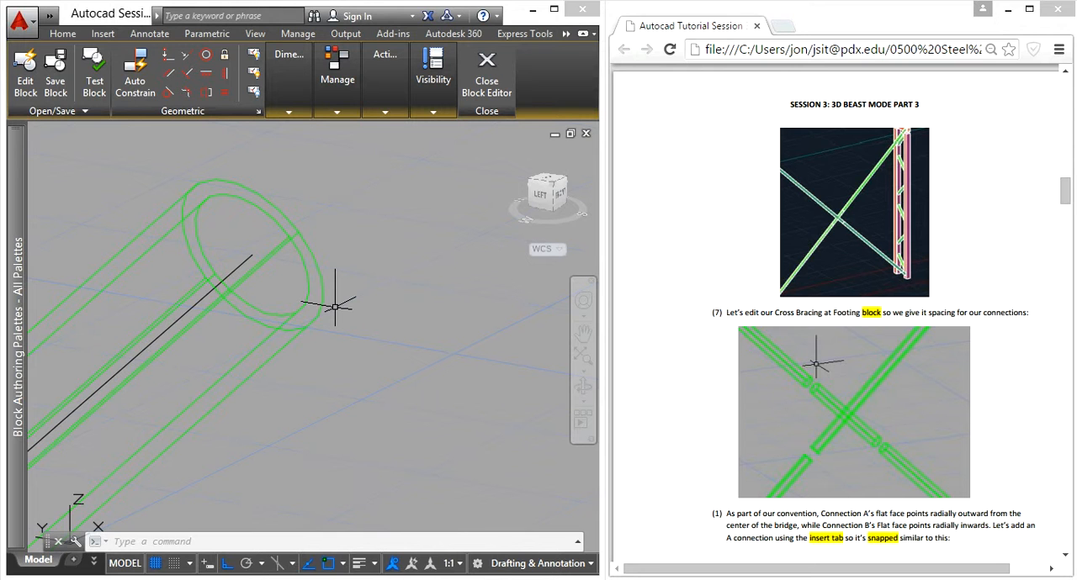
{"action": "type", "text": "press"}
{"action": "key", "text": "Return"}
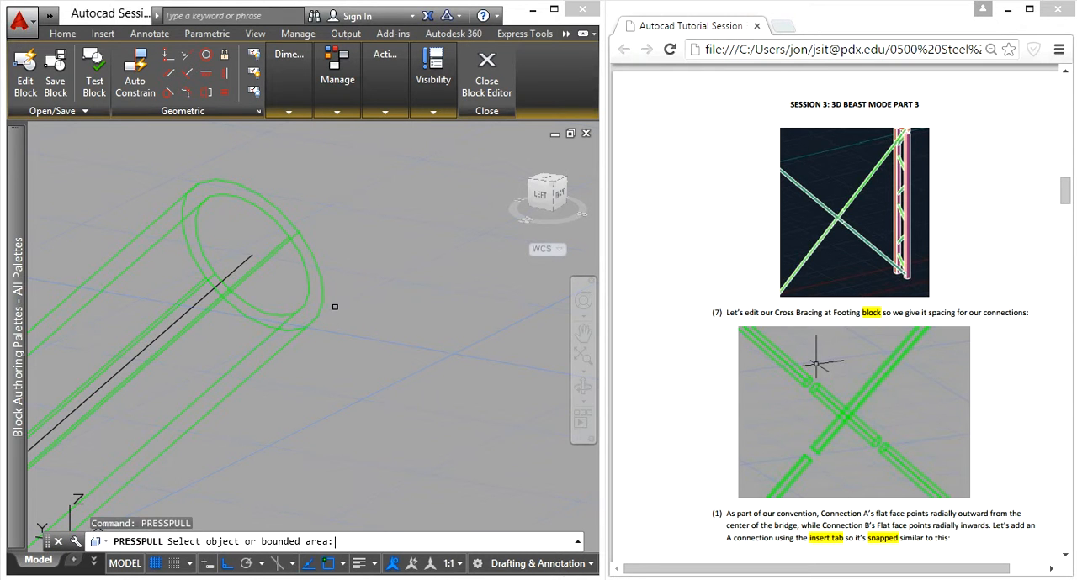
{"action": "scroll", "coordinate": [330, 281], "scroll_direction": "up", "scroll_amount": 4}
{"action": "left_click", "coordinate": [287, 284]}
{"action": "scroll", "coordinate": [294, 283], "scroll_direction": "down", "scroll_amount": 6}
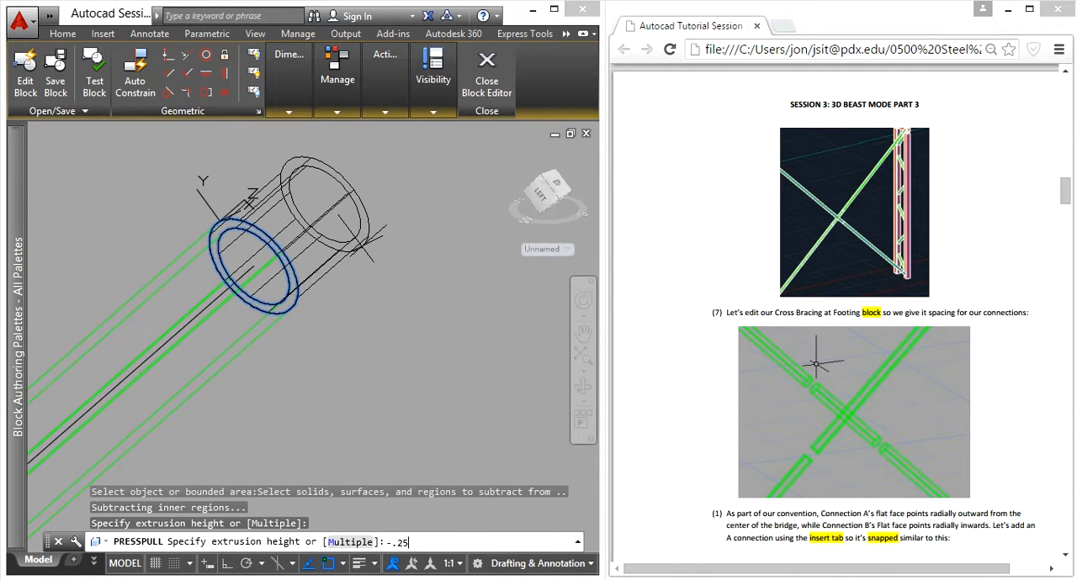
{"action": "key", "text": "Return"}
- Presspull the same upper end face of the brace by a further -.18
{"action": "scroll", "coordinate": [266, 311], "scroll_direction": "up", "scroll_amount": 4}
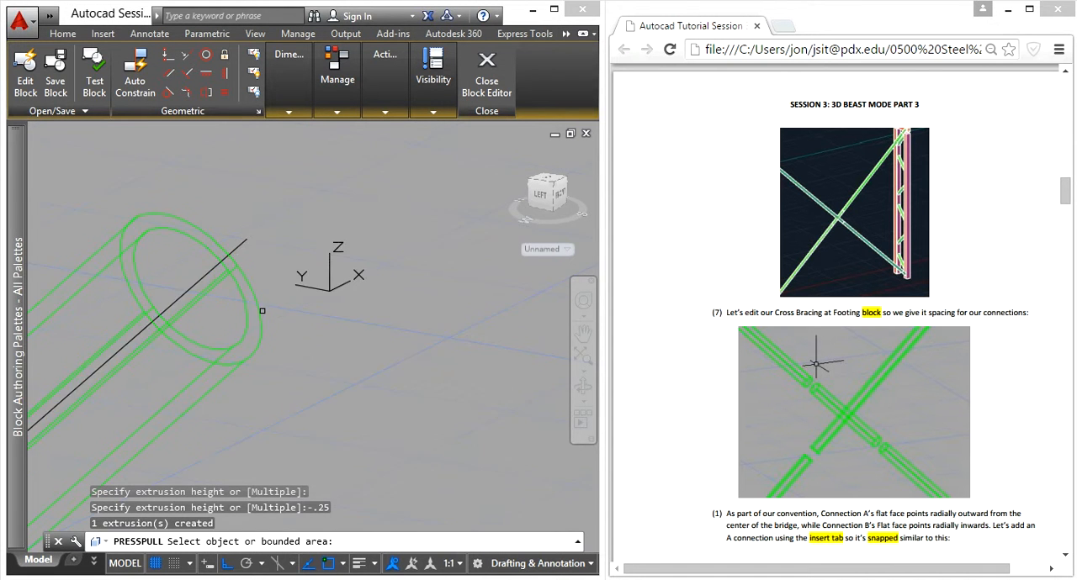
{"action": "left_click", "coordinate": [249, 325]}
{"action": "scroll", "coordinate": [285, 303], "scroll_direction": "down", "scroll_amount": 2}
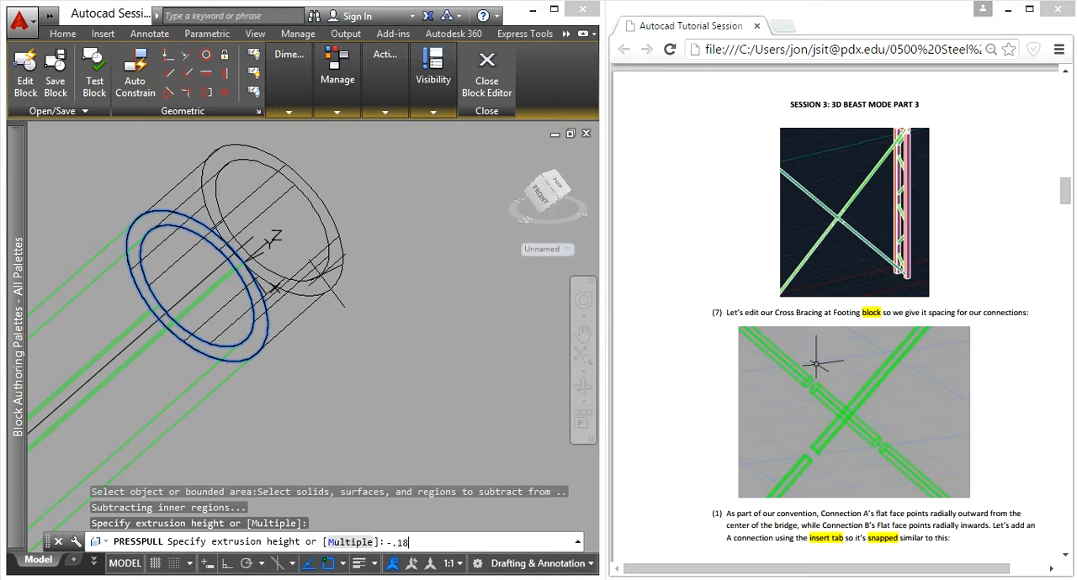
{"action": "type", "text": "-.18"}
{"action": "key", "text": "Return"}
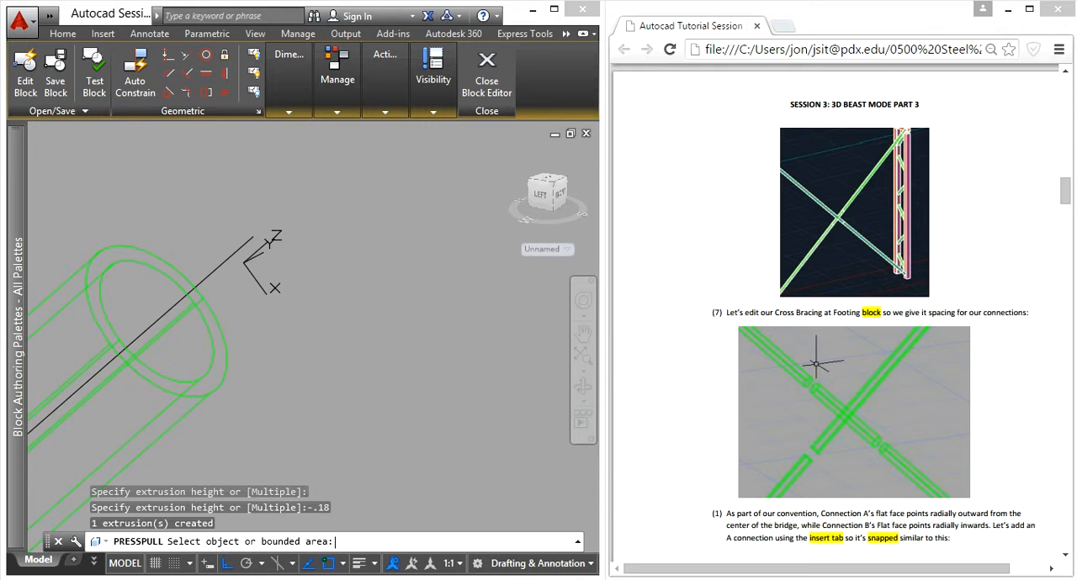
{"action": "key", "text": "Escape"}
{"action": "key", "text": "Escape"}
{"action": "key", "text": "Escape"}
- Move the shortened upper brace tube from its end-face center to the upper endpoint of the sweep line
{"action": "left_click", "coordinate": [260, 423]}
{"action": "left_click", "coordinate": [182, 364]}
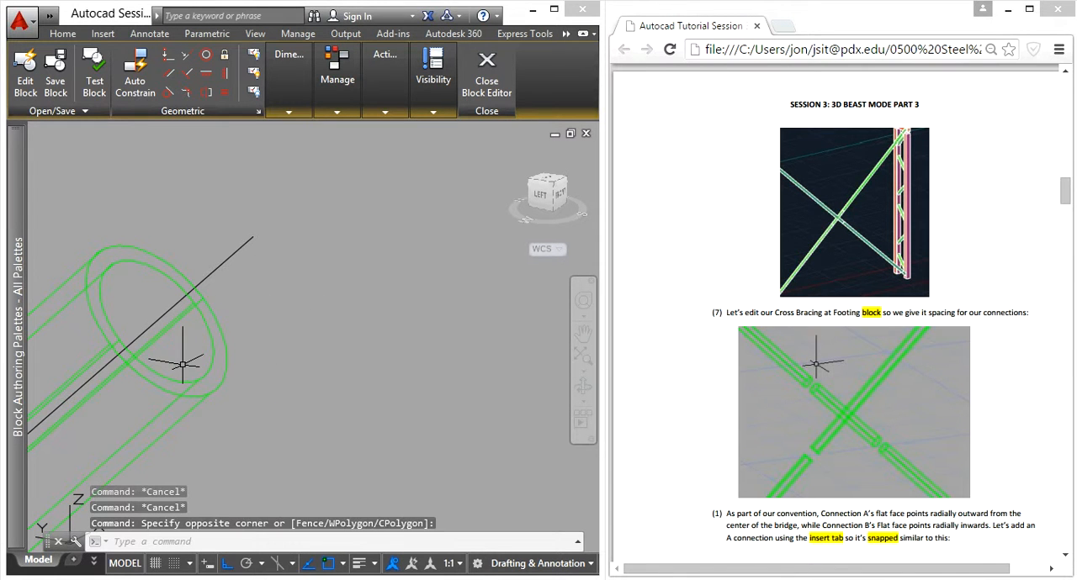
{"action": "left_click", "coordinate": [236, 397]}
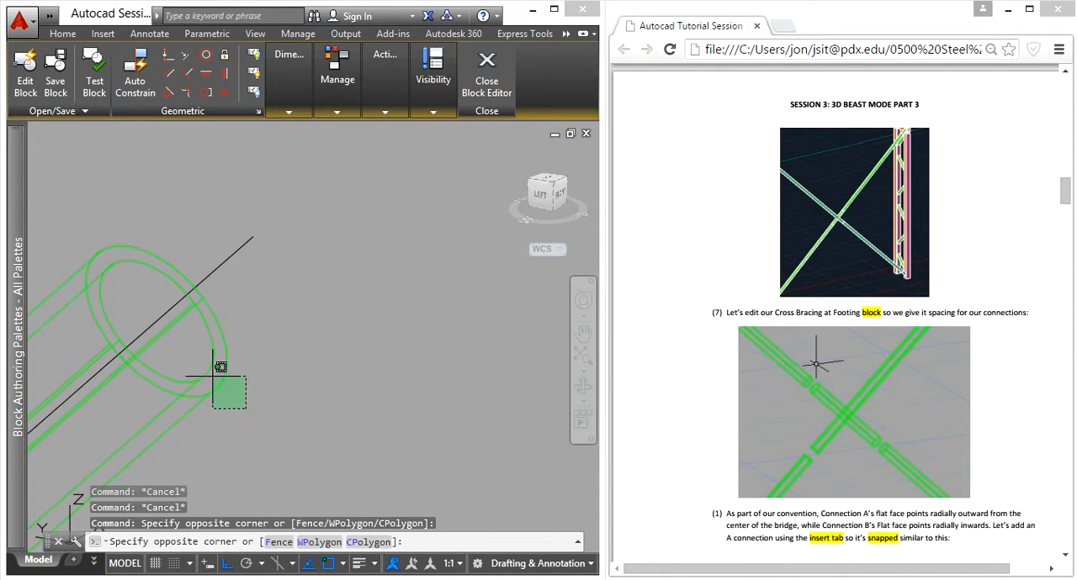
{"action": "left_click", "coordinate": [210, 374]}
{"action": "type", "text": "m"}
{"action": "key", "text": "Return"}
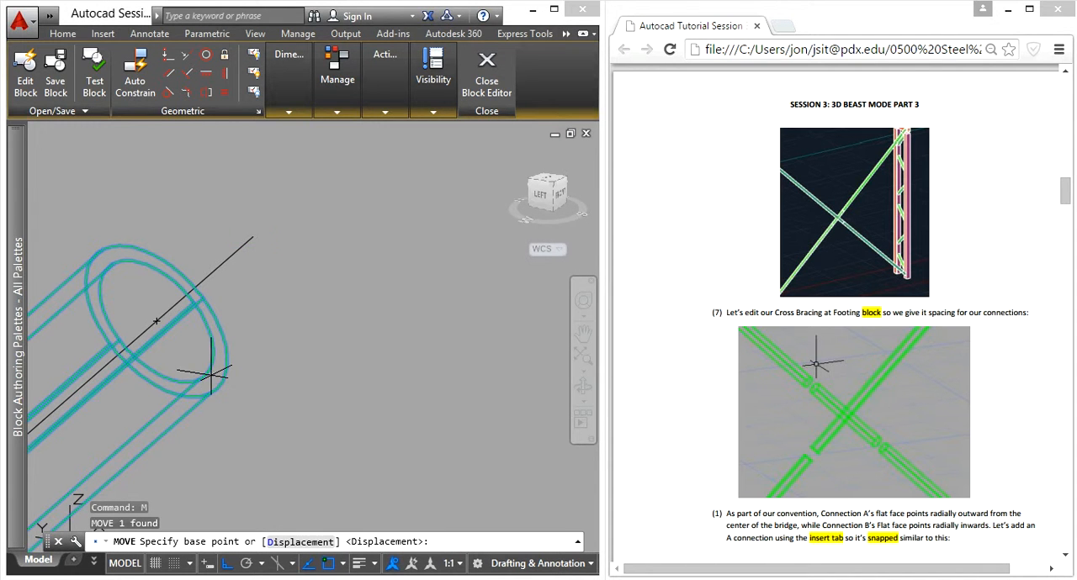
{"action": "left_click", "coordinate": [161, 318]}
{"action": "key", "text": "Escape"}
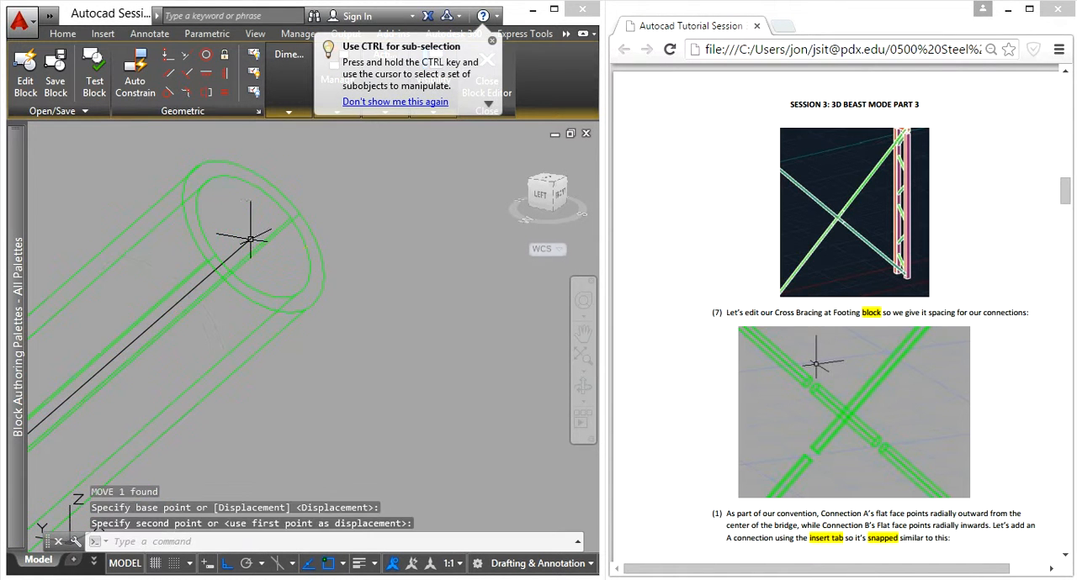
- Inspect the gap between the moved upper tube and the central crossing segment, plus the lower end of the same brace
{"action": "scroll", "coordinate": [284, 329], "scroll_direction": "down", "scroll_amount": 3}
{"action": "scroll", "coordinate": [168, 457], "scroll_direction": "up", "scroll_amount": 8}
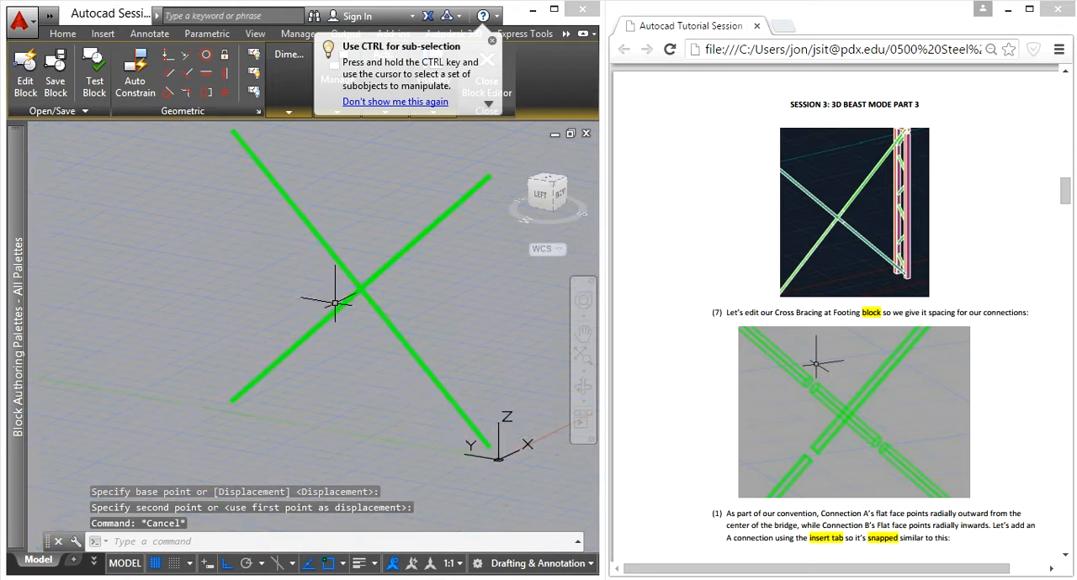
{"action": "middle_click_drag", "start_coordinate": [451, 221], "coordinate": [278, 260]}
{"action": "middle_click_drag", "start_coordinate": [332, 351], "coordinate": [351, 174], "text": "shift"}
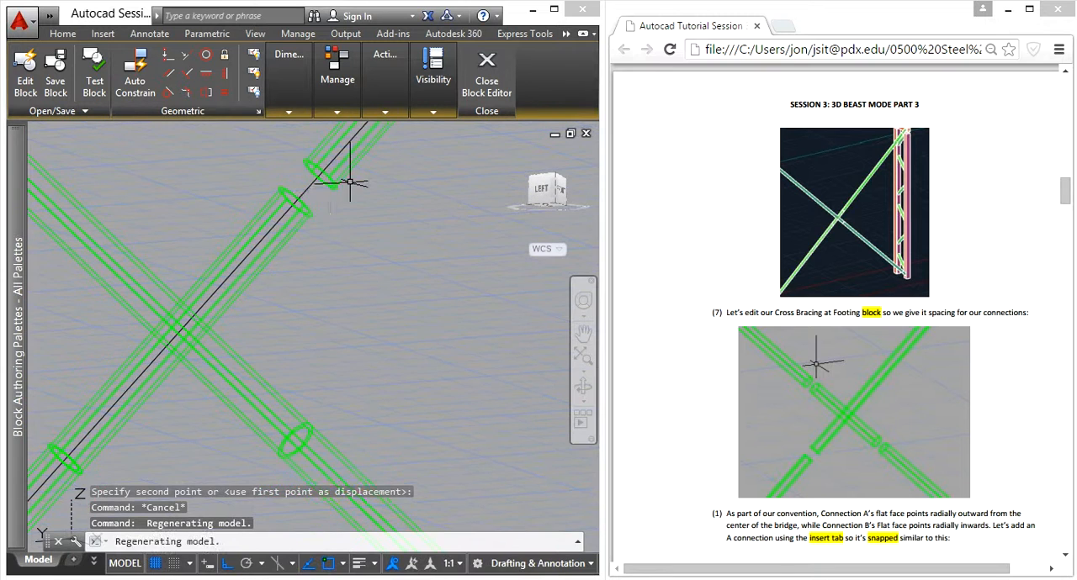
{"action": "scroll", "coordinate": [294, 231], "scroll_direction": "down", "scroll_amount": 6}
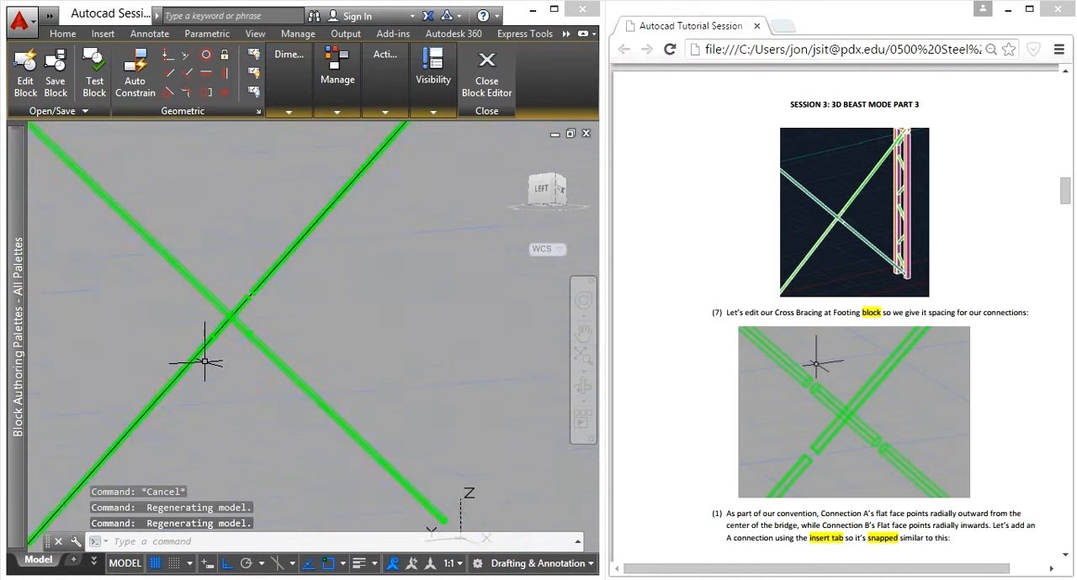
{"action": "middle_click_drag", "start_coordinate": [207, 361], "coordinate": [342, 220]}
{"action": "scroll", "coordinate": [233, 333], "scroll_direction": "up", "scroll_amount": 7}
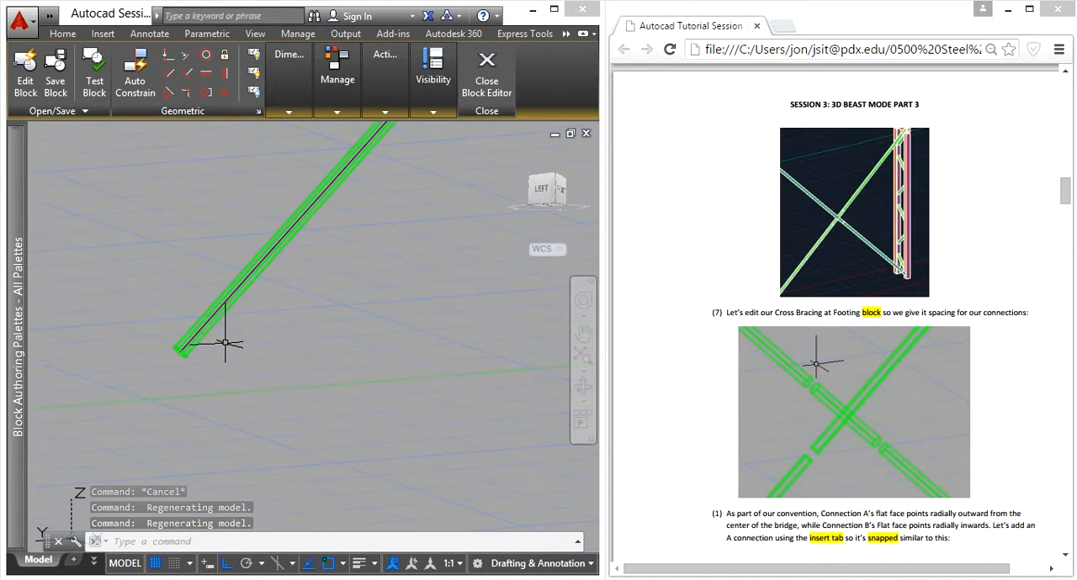
{"action": "middle_click_drag", "start_coordinate": [226, 341], "coordinate": [345, 206], "text": "shift"}
{"action": "mouse_move", "coordinate": [187, 361]}
{"action": "middle_mouse_down", "text": "shift"}
{"action": "mouse_move", "coordinate": [281, 301]}
{"action": "mouse_move", "coordinate": [298, 302]}
{"action": "mouse_move", "coordinate": [210, 372]}
{"action": "mouse_move", "coordinate": [177, 375]}
{"action": "middle_mouse_up", "text": "shift"}
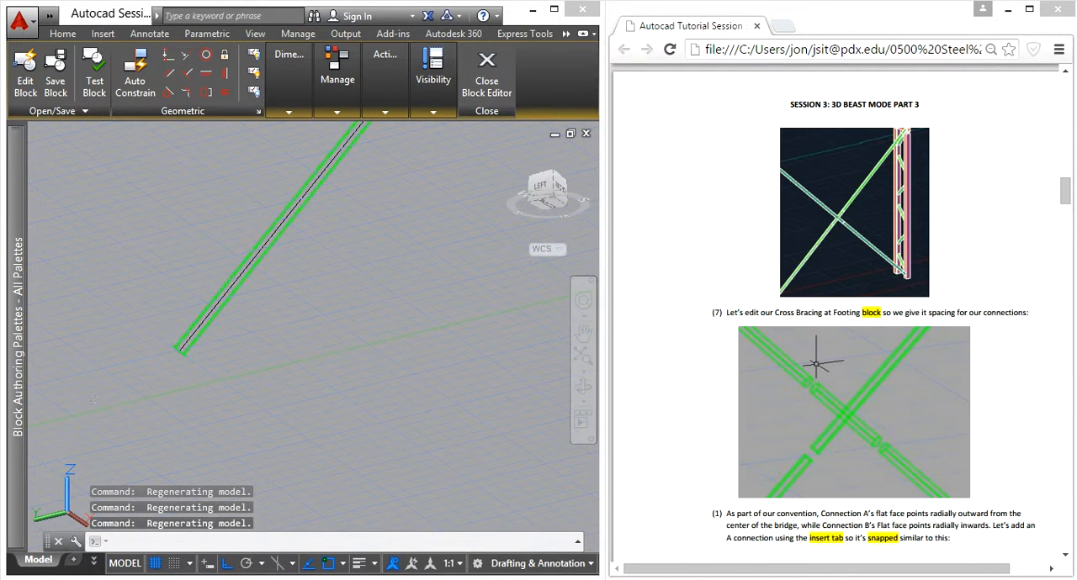
- Regenerate the model display with REGEN
{"action": "key", "text": "Escape"}
{"action": "key", "text": "Escape"}
{"action": "type", "text": "regen"}
{"action": "key", "text": "Return"}
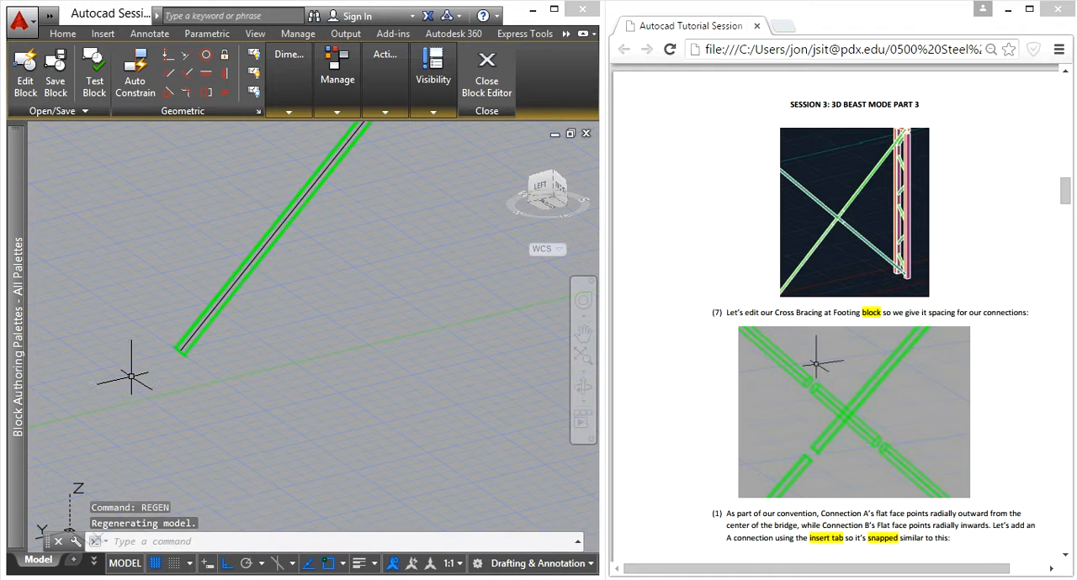
- Presspull the ring-shaped end face at the lower end of the same brace by -.25
{"action": "scroll", "coordinate": [151, 385], "scroll_direction": "up", "scroll_amount": 5}
{"action": "middle_click_drag", "start_coordinate": [149, 378], "coordinate": [356, 269], "text": "shift"}
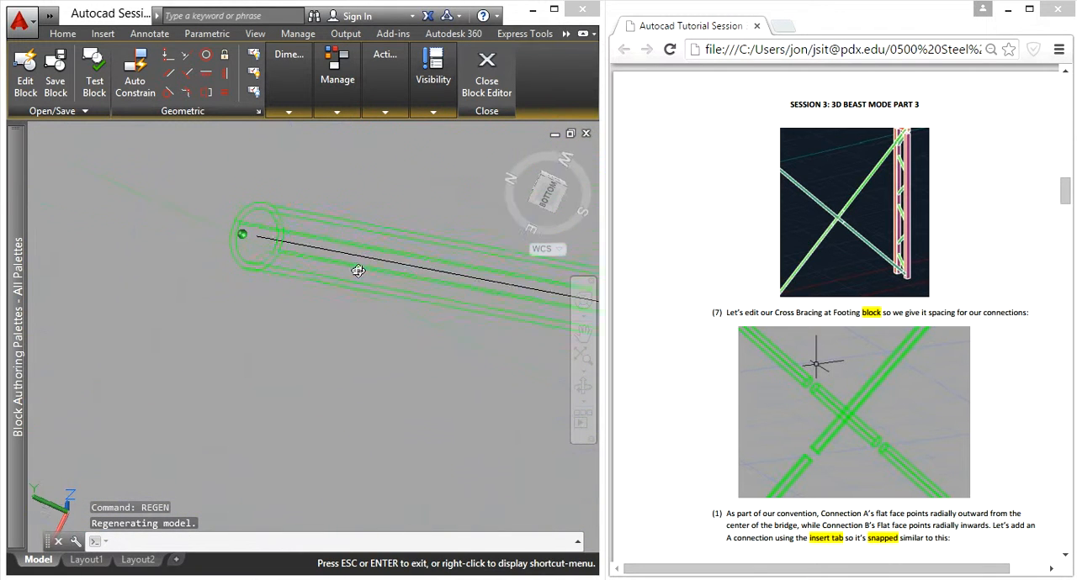
{"action": "scroll", "coordinate": [260, 202], "scroll_direction": "up", "scroll_amount": 5}
{"action": "type", "text": "press"}
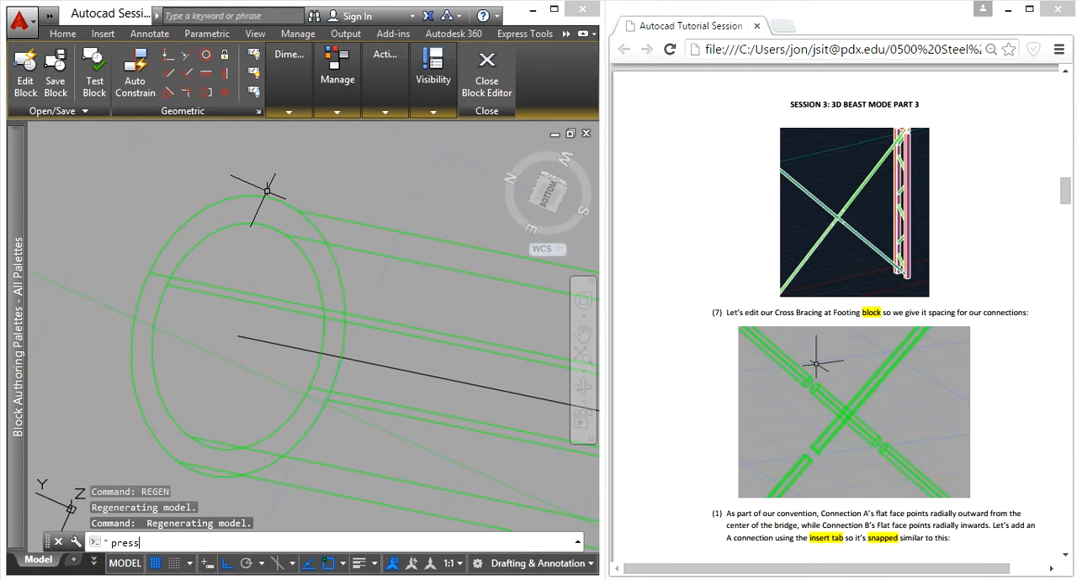
{"action": "type", "text": "pull"}
{"action": "key", "text": "Return"}
{"action": "left_click", "coordinate": [251, 214]}
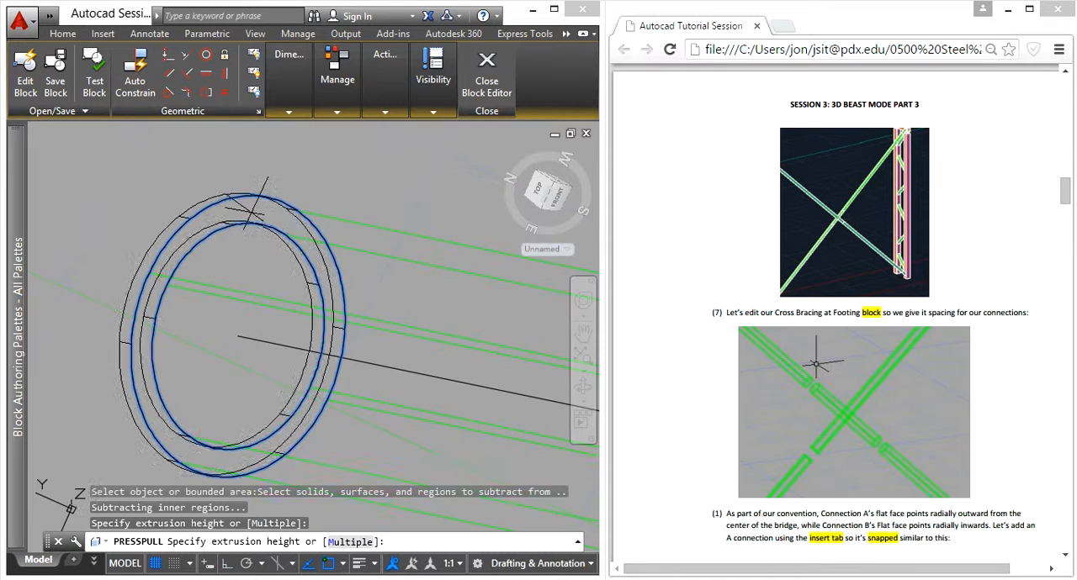
{"action": "scroll", "coordinate": [225, 200], "scroll_direction": "down", "scroll_amount": 4}
{"action": "type", "text": "-"}
{"action": "key", "text": "Return"}
{"action": "type", "text": "25"}
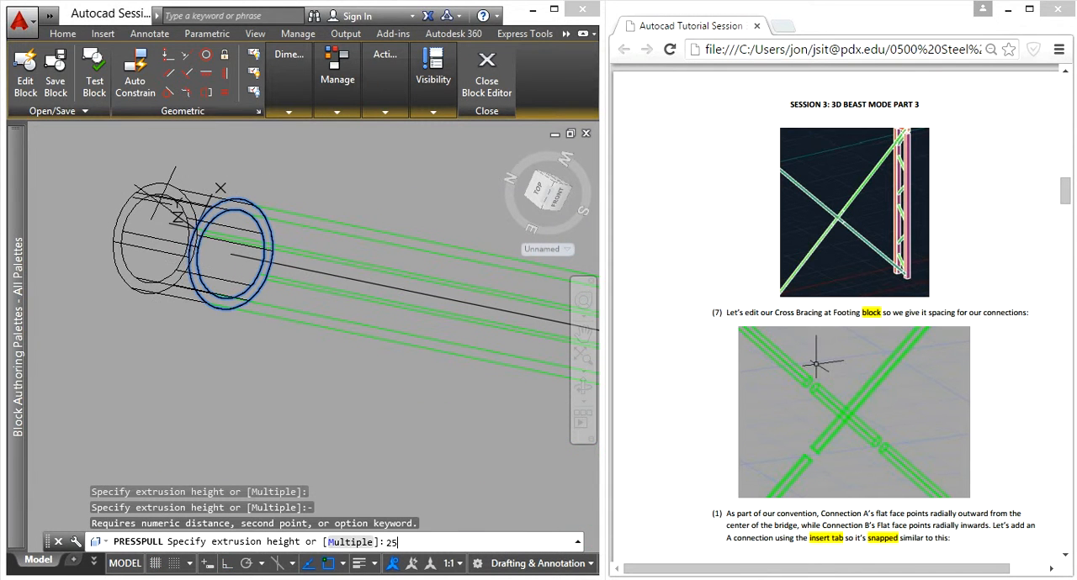
{"action": "key", "text": "BackSpace"}
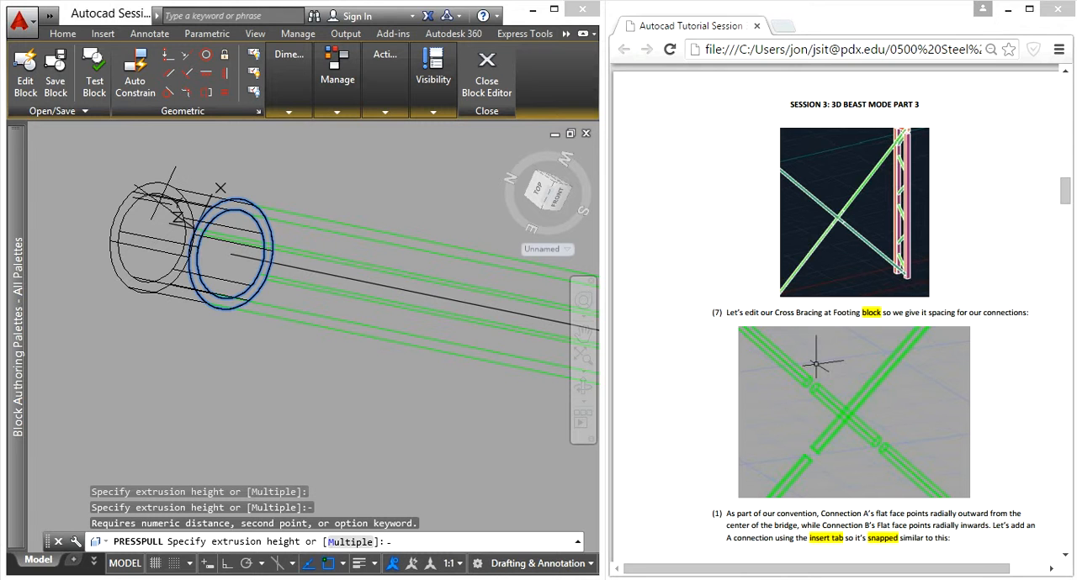
{"action": "key", "text": "Return"}
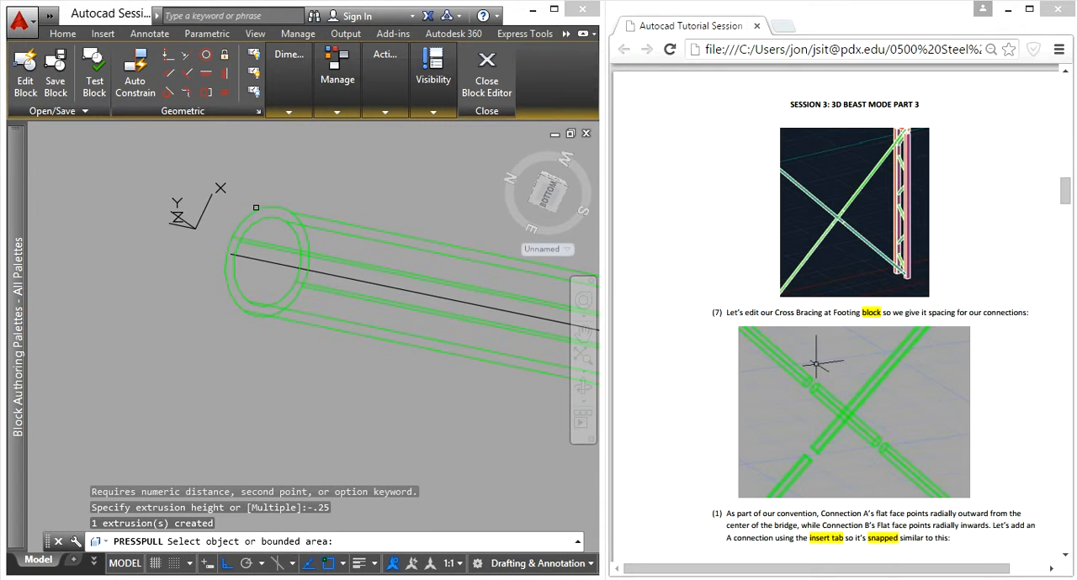
- Presspull the same lower end face by a further -.18 and end the command
{"action": "scroll", "coordinate": [275, 211], "scroll_direction": "up", "scroll_amount": 6}
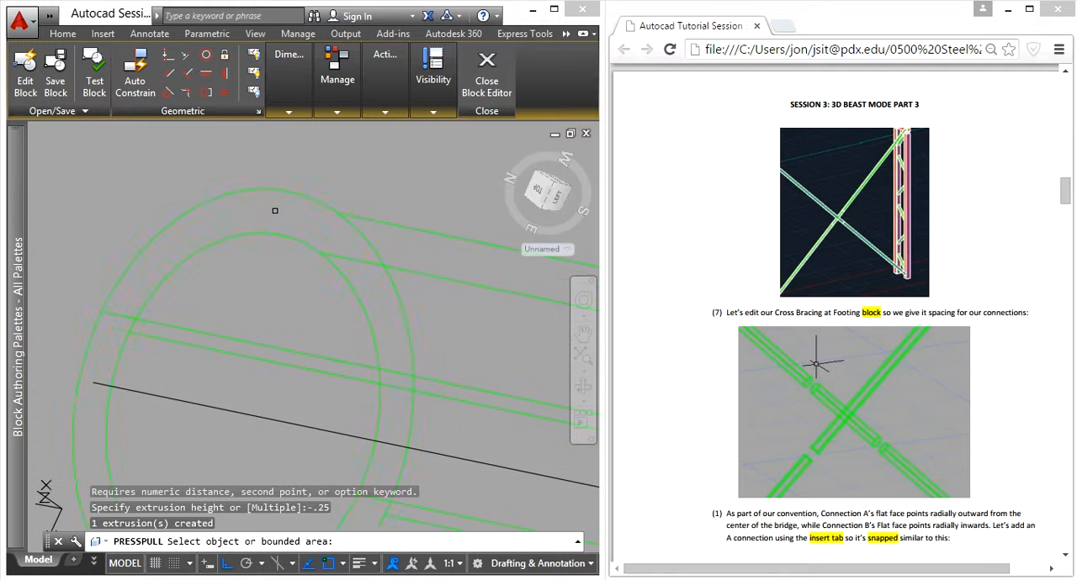
{"action": "left_click", "coordinate": [275, 211]}
{"action": "scroll", "coordinate": [247, 209], "scroll_direction": "down", "scroll_amount": 6}
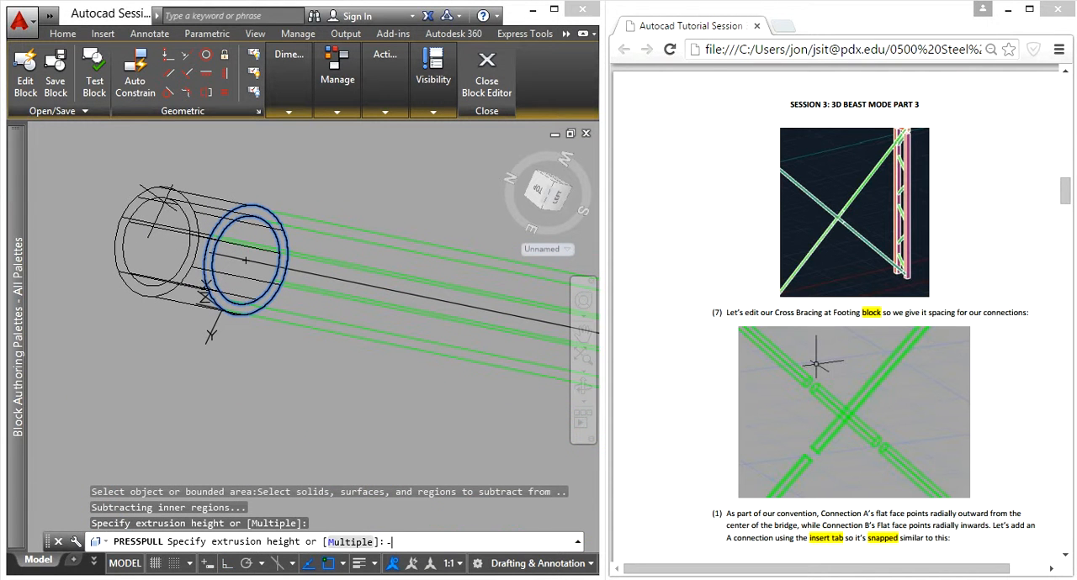
{"action": "key", "text": "Return"}
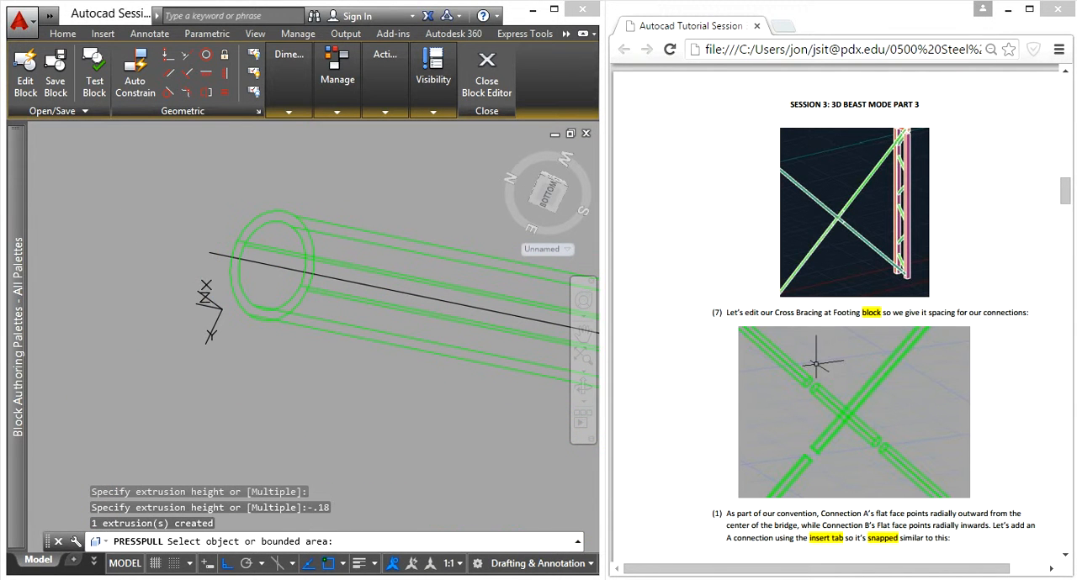
{"action": "key", "text": "Escape"}
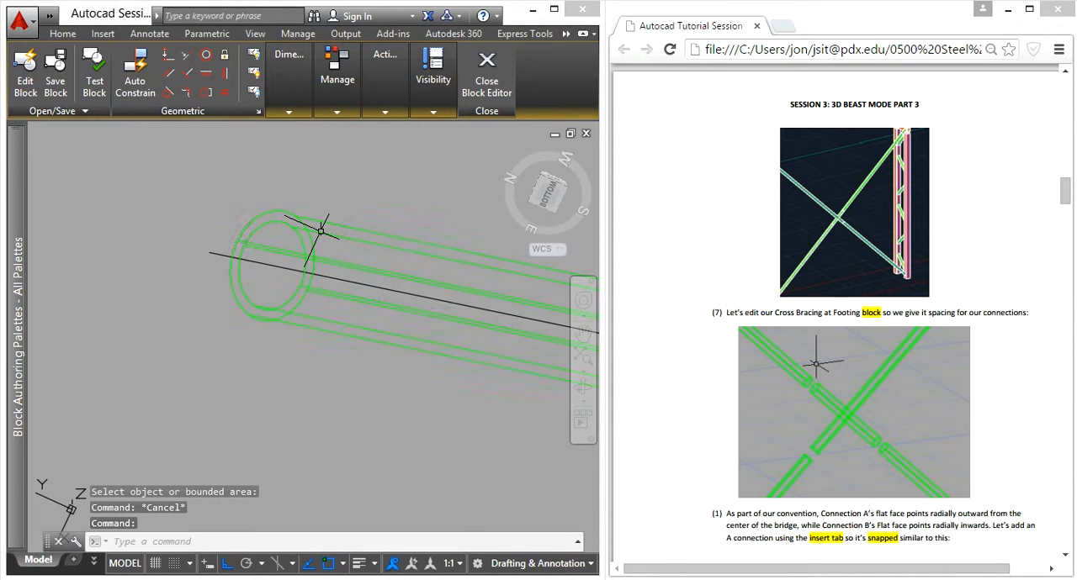
- Move the shortened lower tube from its end-face centre to the free end of the black centre line
{"action": "left_click", "coordinate": [291, 372]}
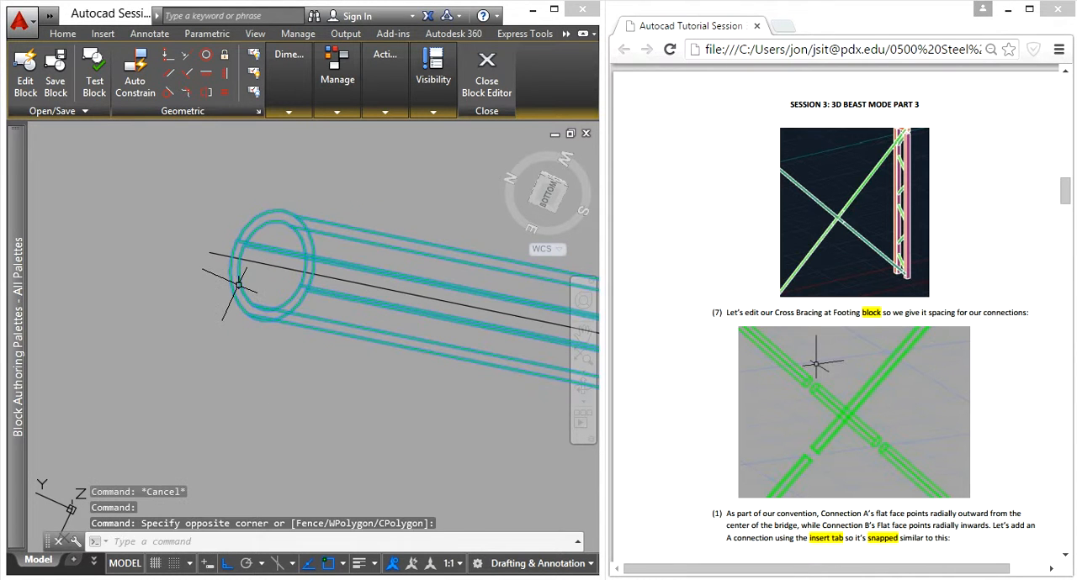
{"action": "type", "text": "m"}
{"action": "key", "text": "Return"}
{"action": "left_click", "coordinate": [271, 265]}
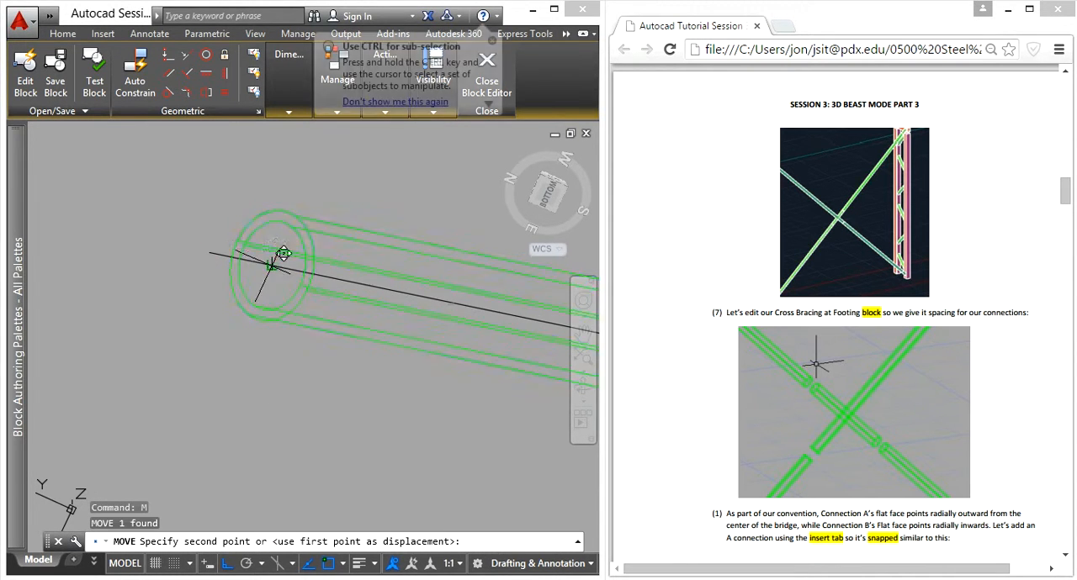
{"action": "left_click", "coordinate": [211, 255]}
{"action": "key", "text": "Escape"}
- Draw a centre line through the other brace's lower tube, from the centre of its upper end face to its lower end-face centre
{"action": "scroll", "coordinate": [239, 251], "scroll_direction": "down", "scroll_amount": 8}
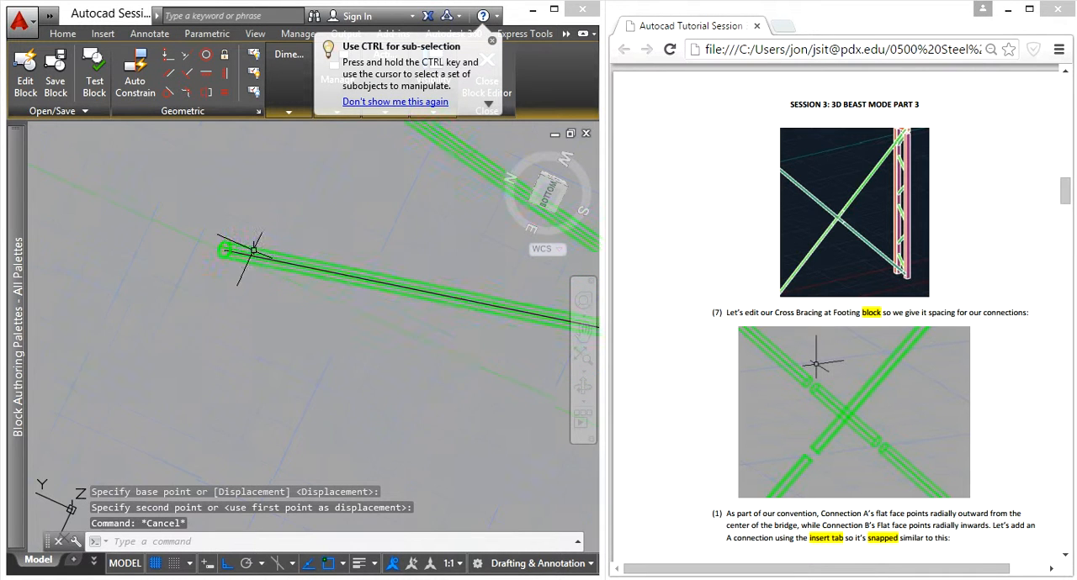
{"action": "middle_click_drag", "start_coordinate": [406, 292], "coordinate": [194, 251]}
{"action": "mouse_move", "coordinate": [358, 197]}
{"action": "middle_mouse_down", "text": "shift"}
{"action": "mouse_move", "coordinate": [209, 331]}
{"action": "mouse_move", "coordinate": [271, 197]}
{"action": "mouse_move", "coordinate": [326, 255]}
{"action": "mouse_move", "coordinate": [142, 281]}
{"action": "mouse_move", "coordinate": [173, 192]}
{"action": "middle_mouse_up", "text": "shift"}
{"action": "scroll", "coordinate": [223, 273], "scroll_direction": "up", "scroll_amount": 7}
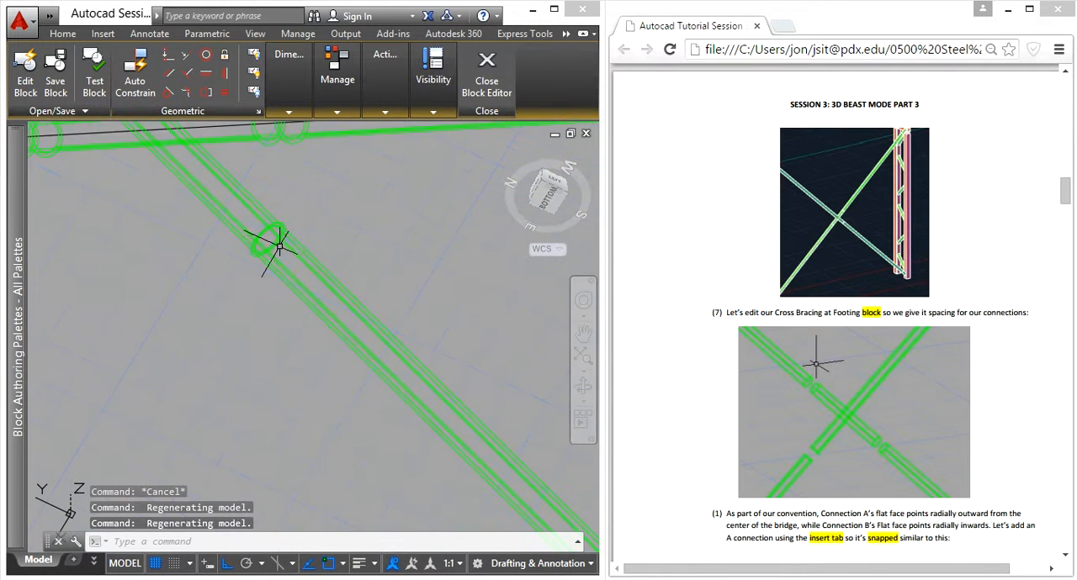
{"action": "scroll", "coordinate": [303, 277], "scroll_direction": "down", "scroll_amount": 6}
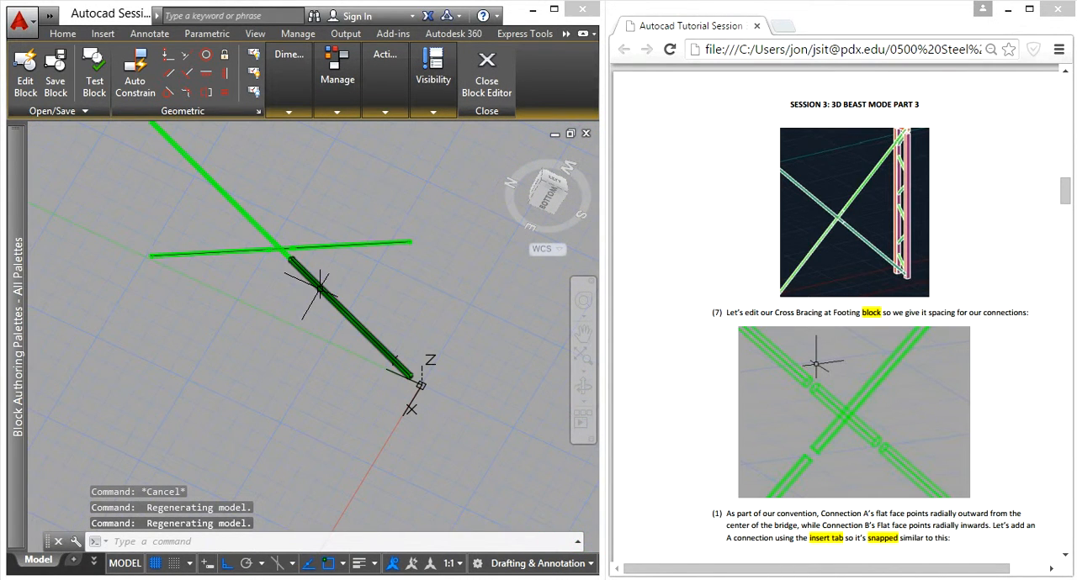
{"action": "type", "text": "l"}
{"action": "key", "text": "Return"}
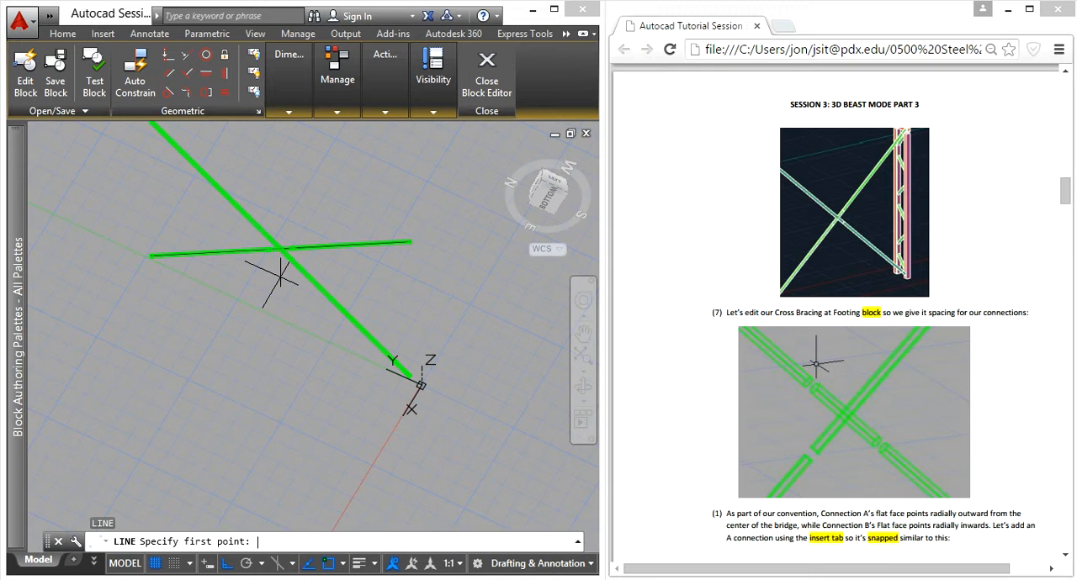
{"action": "scroll", "coordinate": [286, 277], "scroll_direction": "up", "scroll_amount": 6}
{"action": "scroll", "coordinate": [328, 273], "scroll_direction": "up", "scroll_amount": 3}
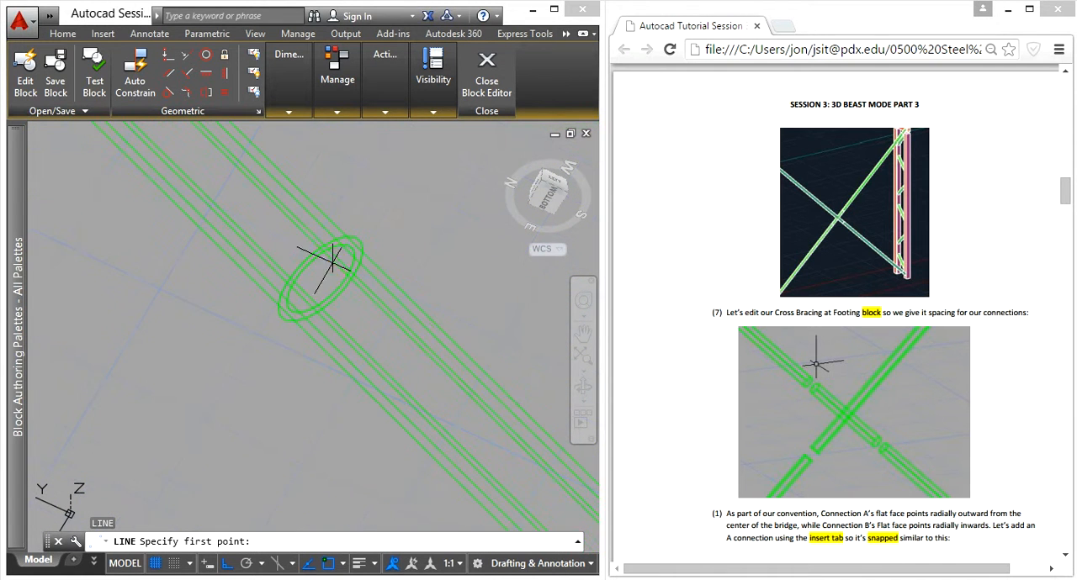
{"action": "left_click", "coordinate": [320, 279]}
{"action": "scroll", "coordinate": [378, 337], "scroll_direction": "down", "scroll_amount": 7}
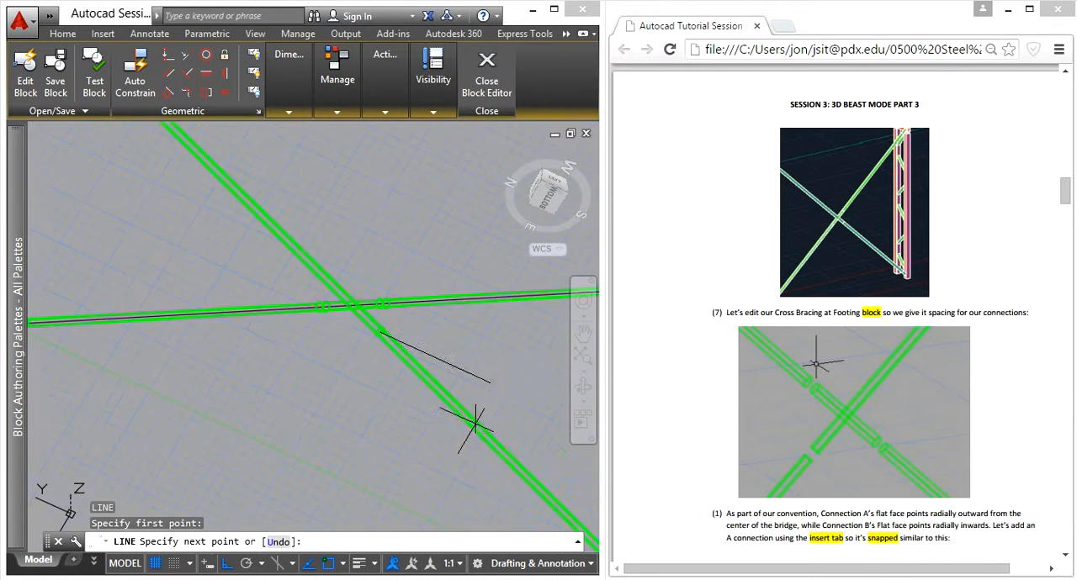
{"action": "middle_click_drag", "start_coordinate": [498, 437], "coordinate": [139, 133]}
{"action": "scroll", "coordinate": [309, 301], "scroll_direction": "up", "scroll_amount": 3}
{"action": "scroll", "coordinate": [310, 303], "scroll_direction": "up", "scroll_amount": 7}
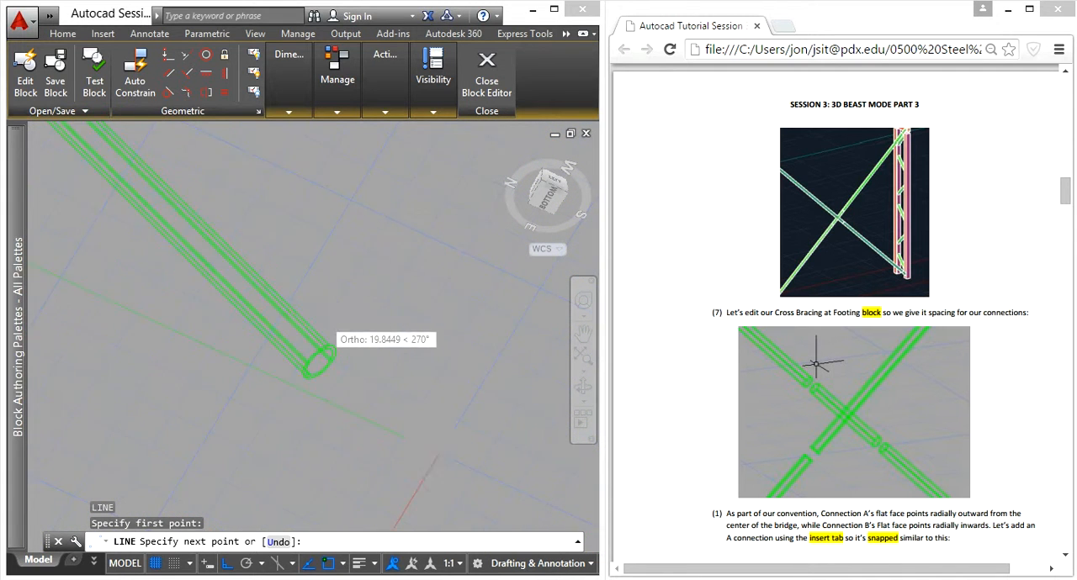
{"action": "left_click", "coordinate": [314, 426]}
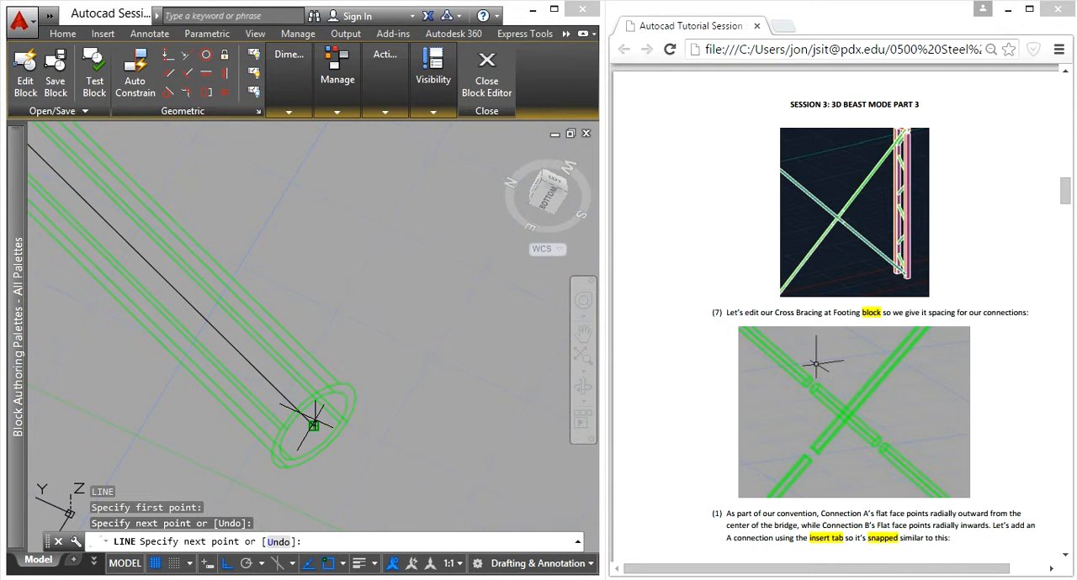
{"action": "key", "text": "Escape"}
- Regenerate the model display with REGEN
{"action": "scroll", "coordinate": [240, 428], "scroll_direction": "down", "scroll_amount": 3}
{"action": "middle_click_drag", "start_coordinate": [294, 466], "coordinate": [326, 407], "text": "shift"}
{"action": "key", "text": "Escape"}
{"action": "key", "text": "Escape"}
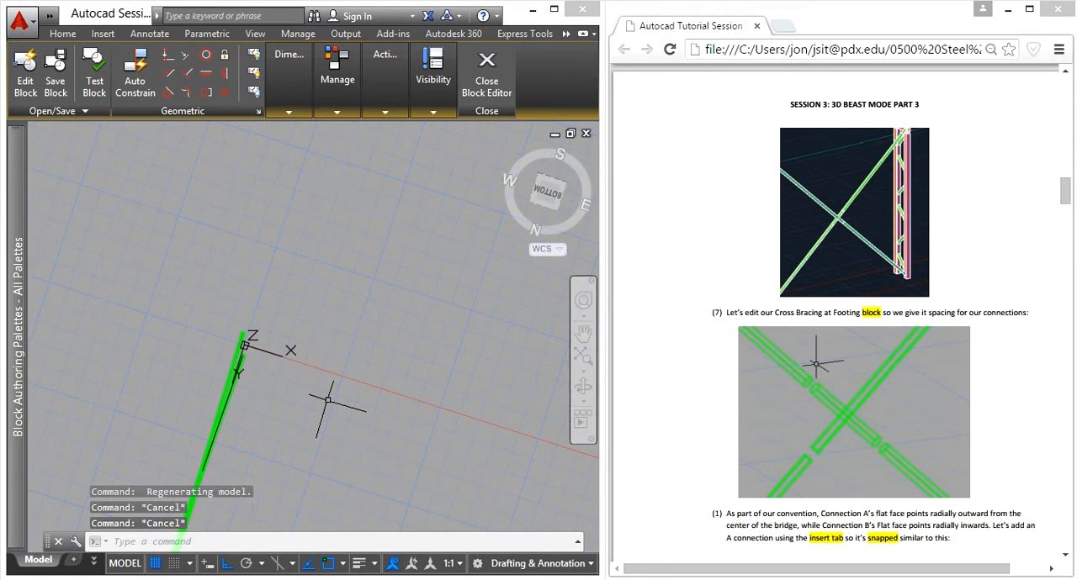
{"action": "type", "text": "reg"}
{"action": "key", "text": "Return"}
- Presspull the ring-shaped face at the lower end of the tube containing the new centre line by -.25
{"action": "middle_click_drag", "start_coordinate": [357, 461], "coordinate": [395, 433], "text": "shift"}
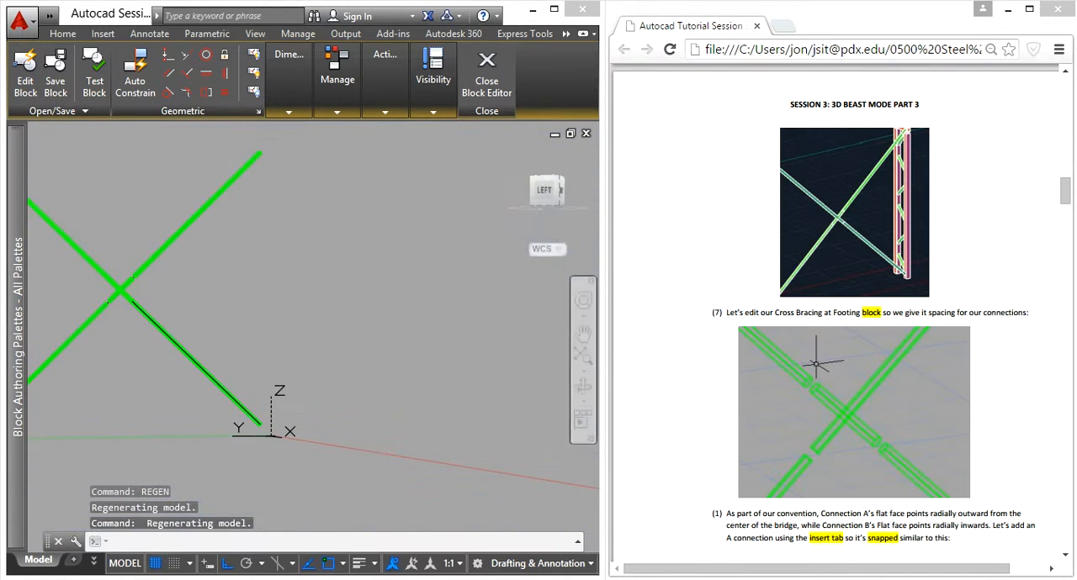
{"action": "left_click", "coordinate": [558, 204]}
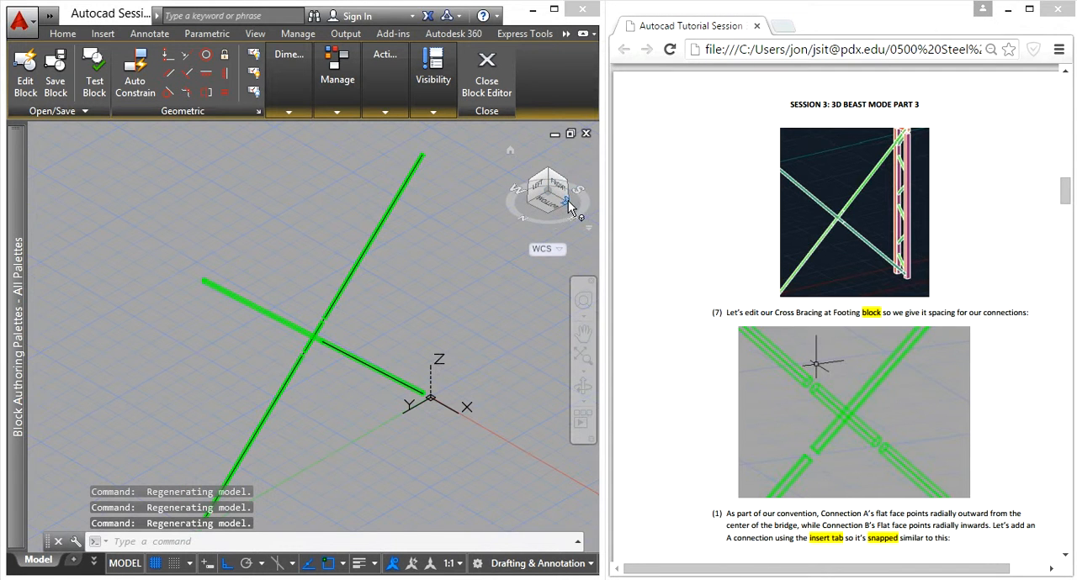
{"action": "left_click", "coordinate": [569, 207]}
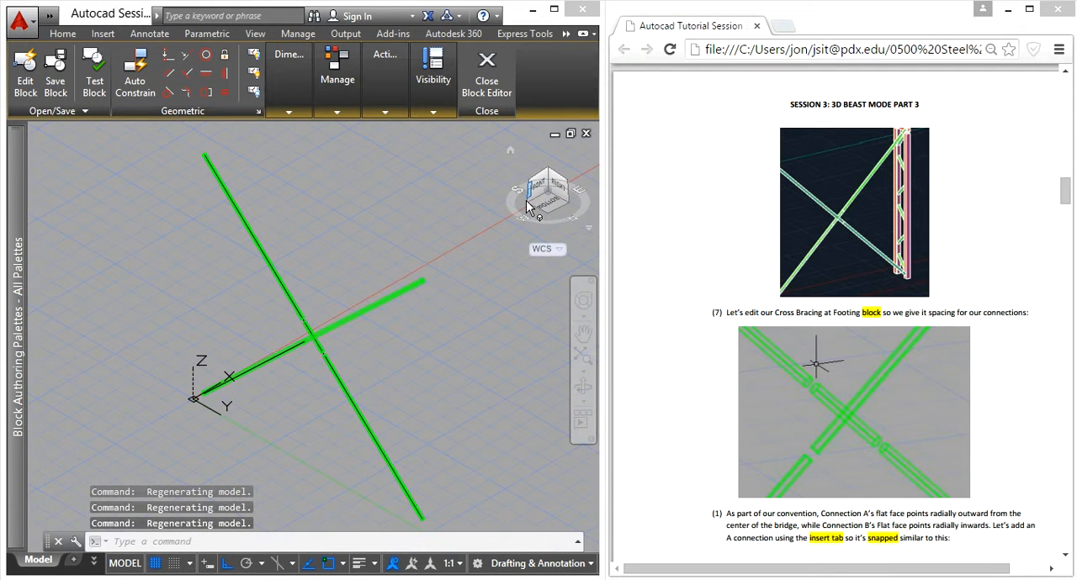
{"action": "left_click", "coordinate": [528, 202]}
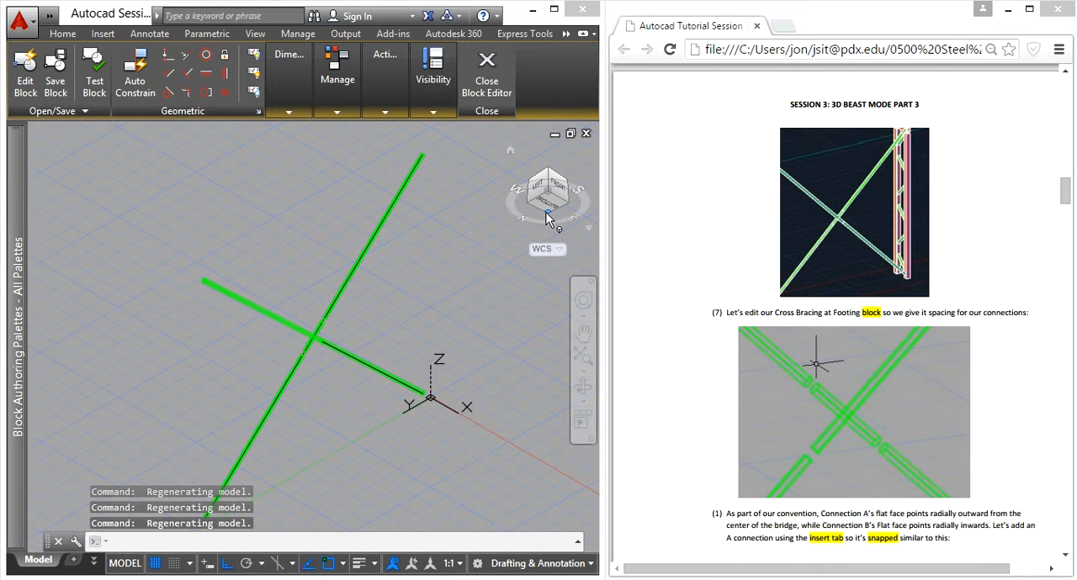
{"action": "left_click", "coordinate": [548, 218]}
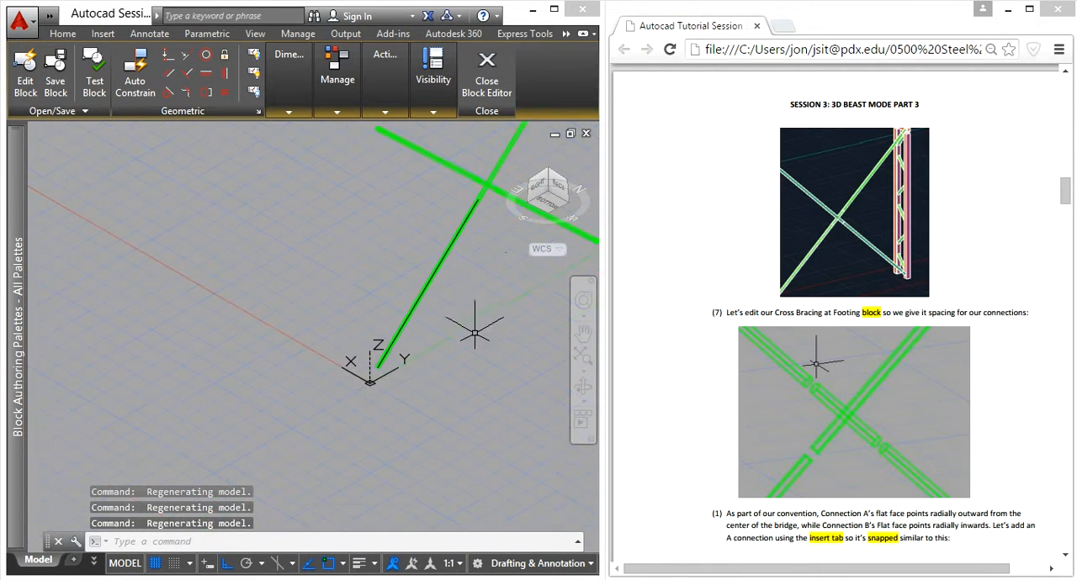
{"action": "scroll", "coordinate": [362, 363], "scroll_direction": "up", "scroll_amount": 5}
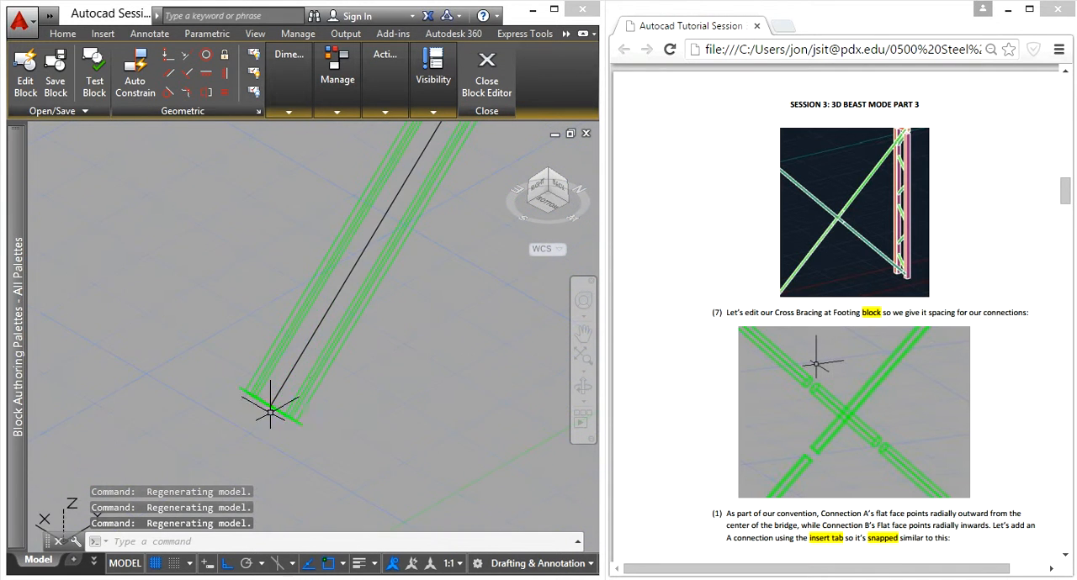
{"action": "middle_click_drag", "start_coordinate": [270, 412], "coordinate": [370, 345], "text": "shift"}
{"action": "type", "text": "press"}
{"action": "key", "text": "Return"}
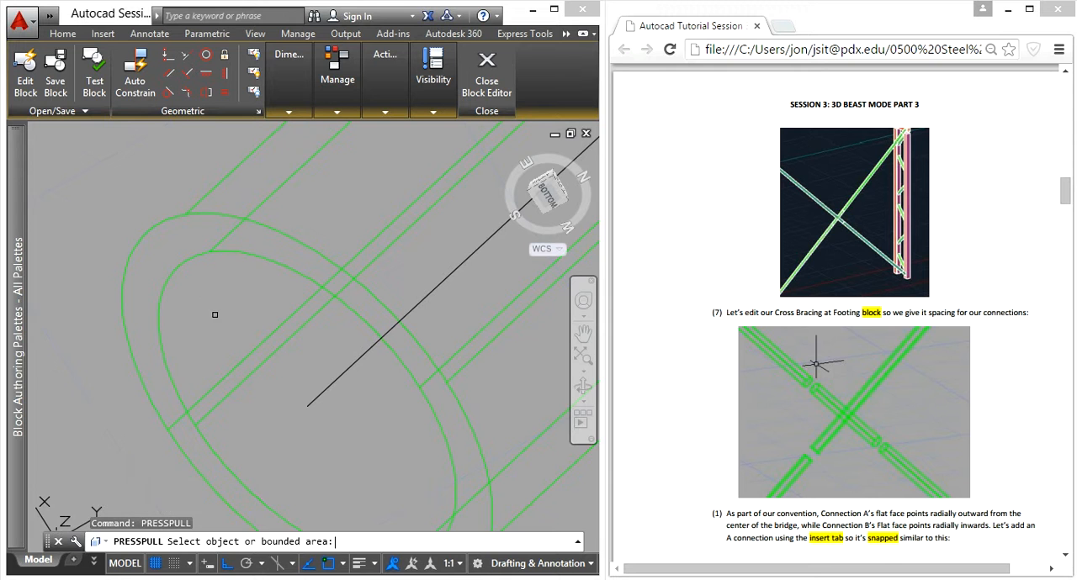
{"action": "left_click", "coordinate": [194, 283]}
{"action": "scroll", "coordinate": [177, 290], "scroll_direction": "down", "scroll_amount": 4}
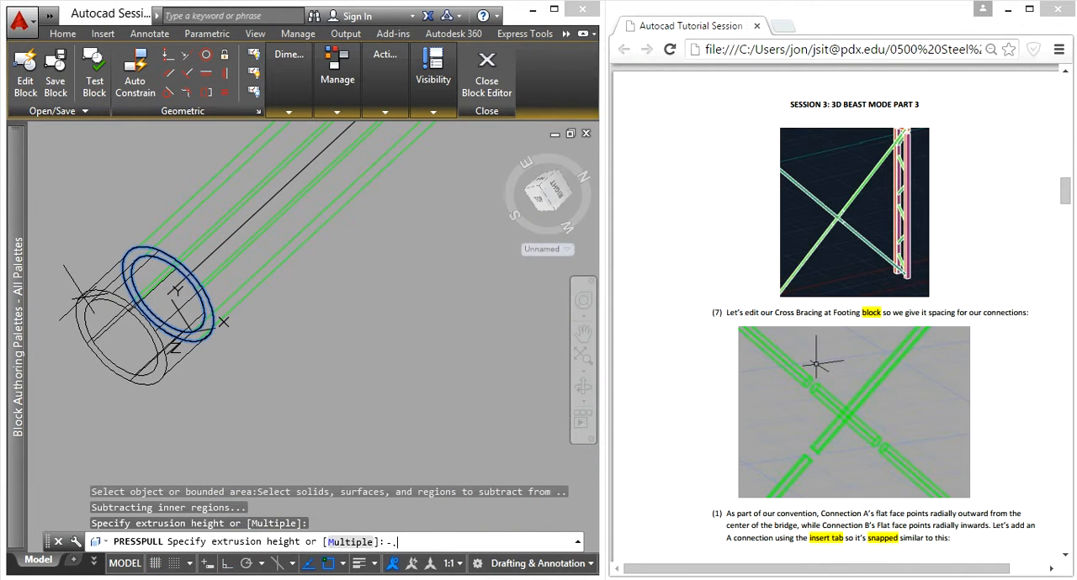
{"action": "type", "text": "-.25"}
{"action": "key", "text": "Return"}
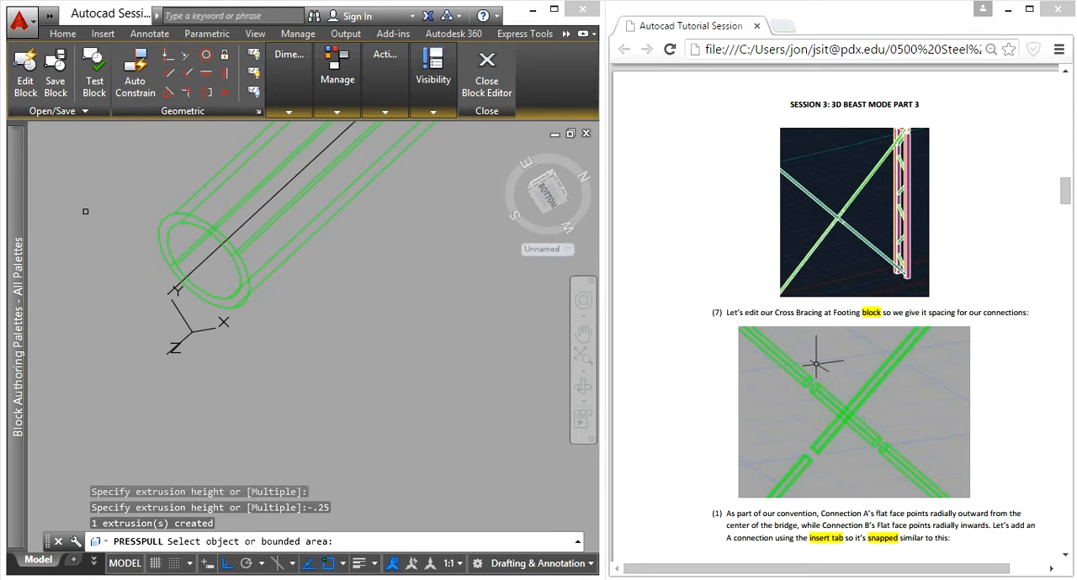
- Presspull that tube's lower end face by a further -.18 and end the command
{"action": "middle_click_drag", "start_coordinate": [160, 233], "coordinate": [168, 217], "text": "shift"}
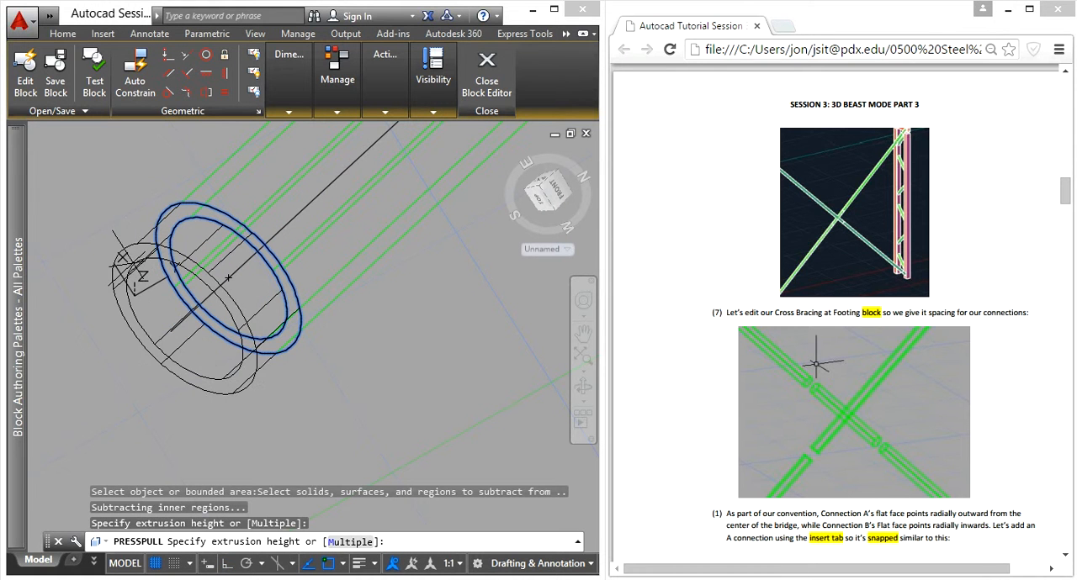
{"action": "type", "text": "8"}
{"action": "key", "text": "Return"}
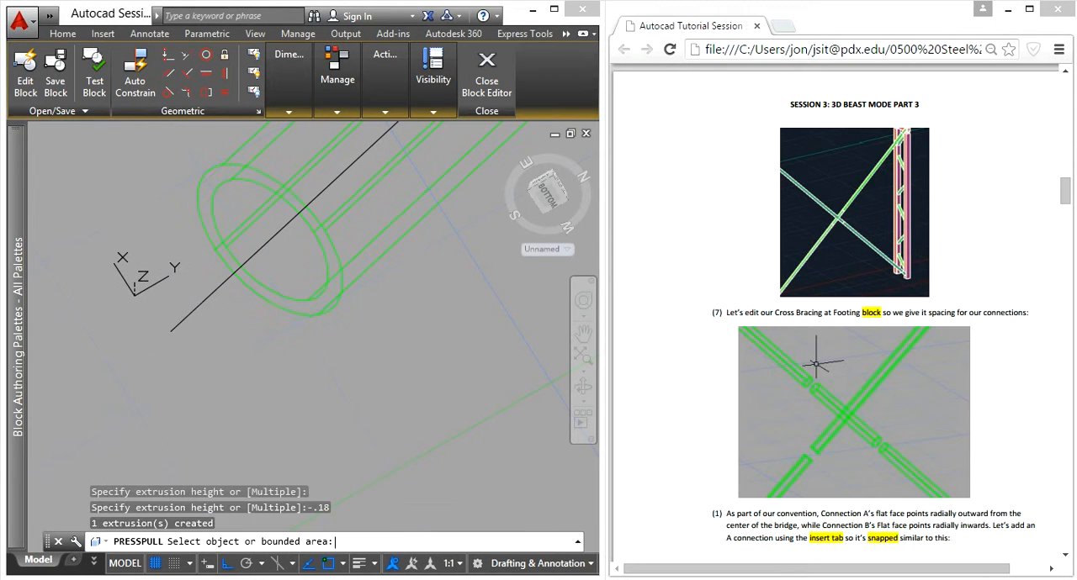
{"action": "key", "text": "Return"}
- Move the shortened tube from its lower end-face centre to the lower endpoint of its centre line
{"action": "left_click", "coordinate": [418, 379]}
{"action": "left_click", "coordinate": [303, 283]}
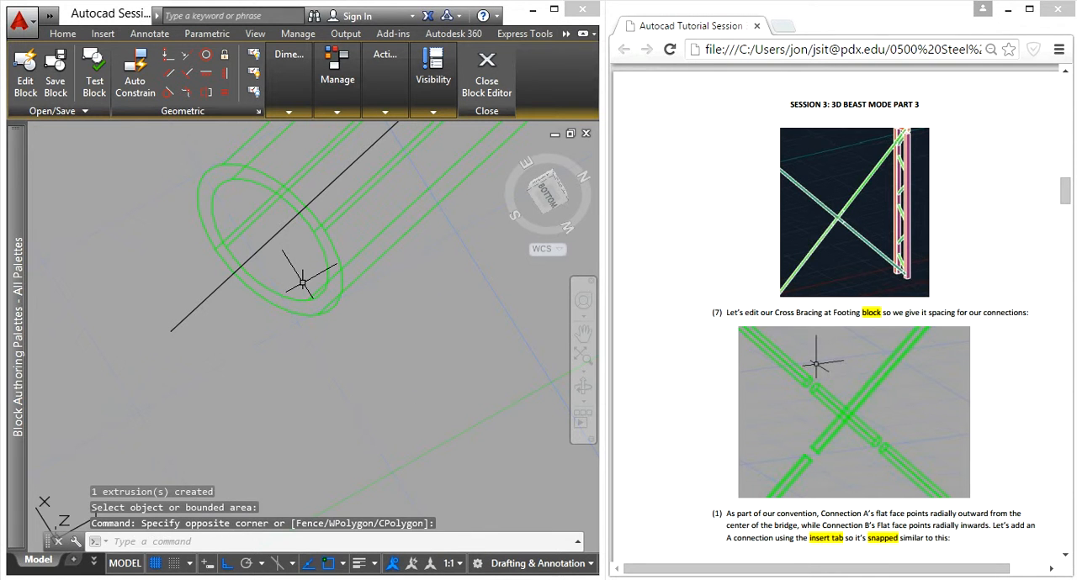
{"action": "type", "text": "m"}
{"action": "key", "text": "Return"}
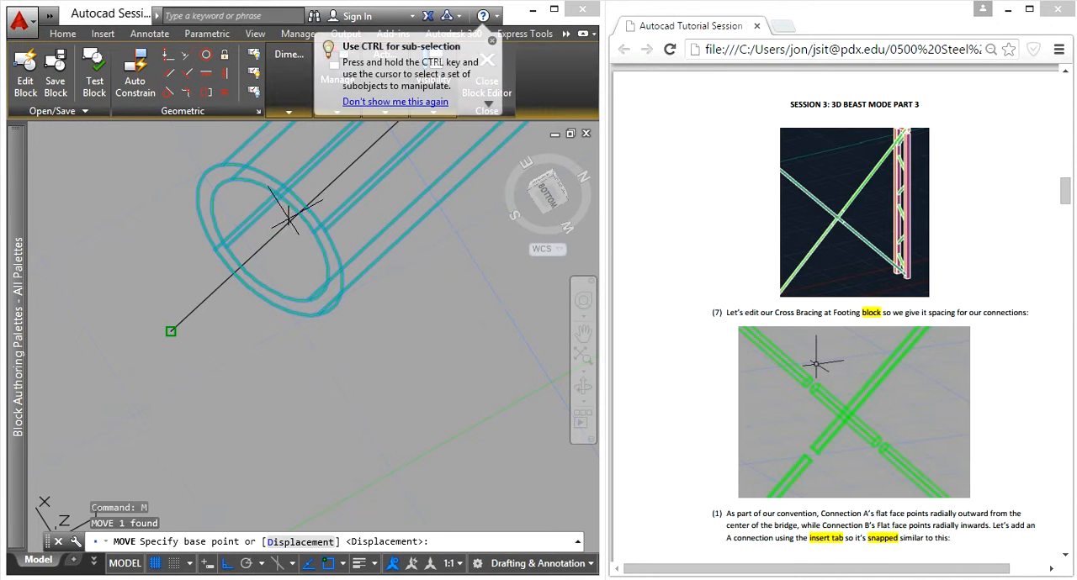
{"action": "left_click", "coordinate": [271, 238]}
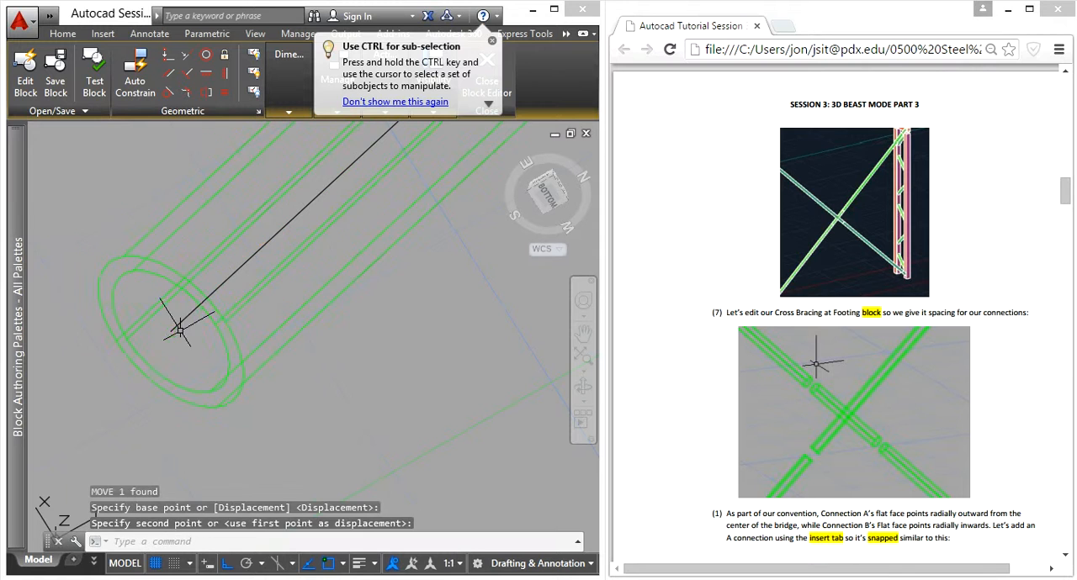
{"action": "key", "text": "Escape"}
- Examine the connection gaps between the brace tubes around the central crossing and the overall bracing
{"action": "middle_click_drag", "start_coordinate": [205, 320], "coordinate": [215, 199], "text": "shift"}
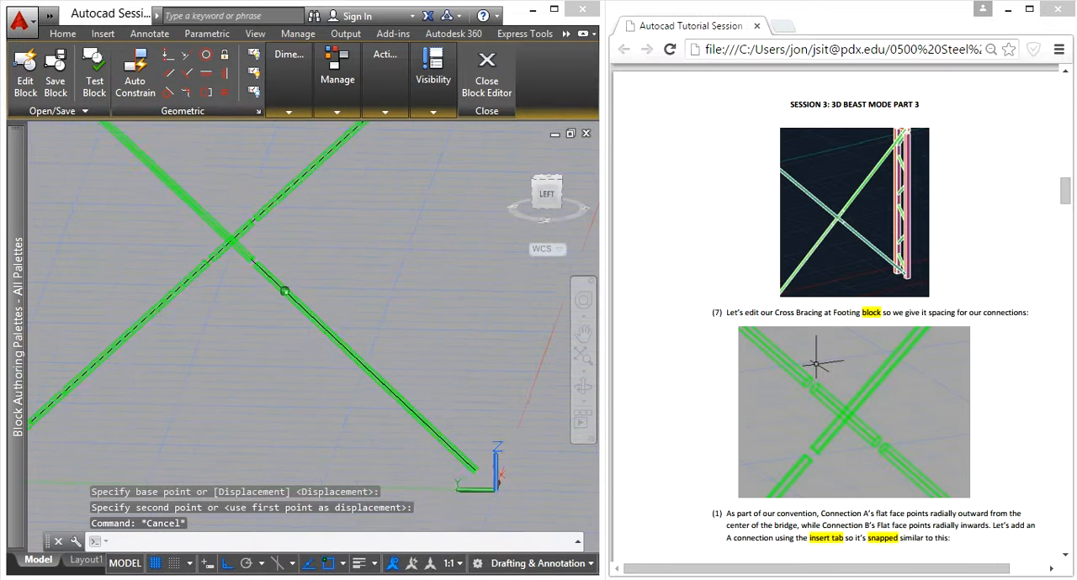
{"action": "scroll", "coordinate": [241, 224], "scroll_direction": "up", "scroll_amount": 3}
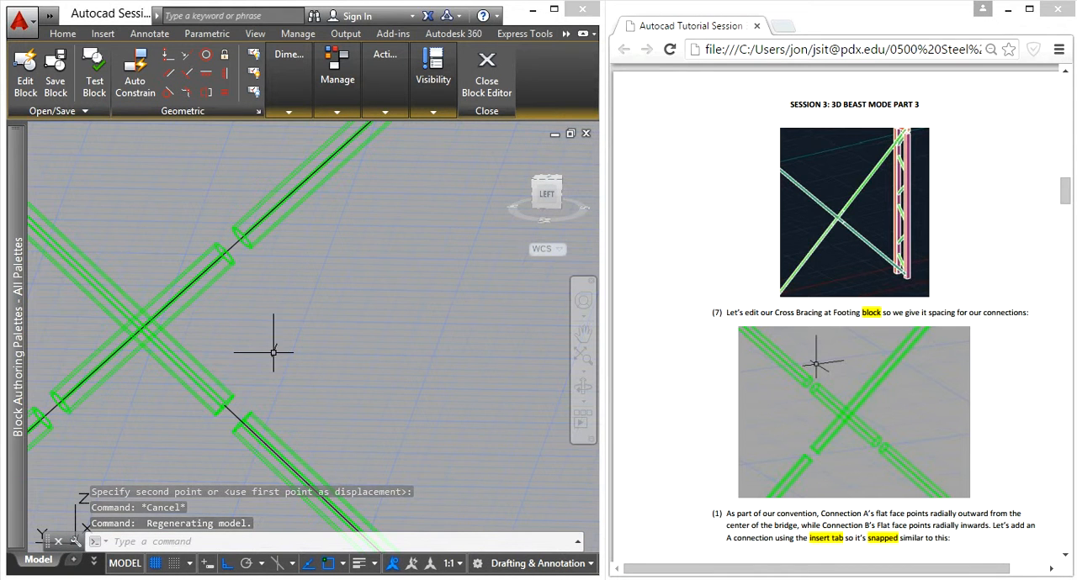
{"action": "scroll", "coordinate": [274, 353], "scroll_direction": "down", "scroll_amount": 5}
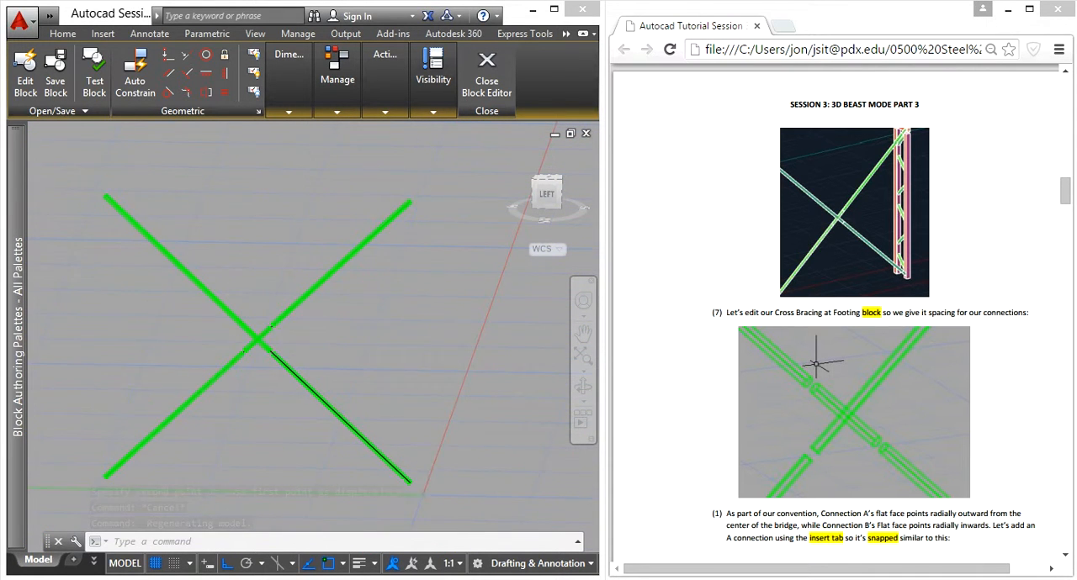
{"action": "scroll", "coordinate": [253, 337], "scroll_direction": "up", "scroll_amount": 4}
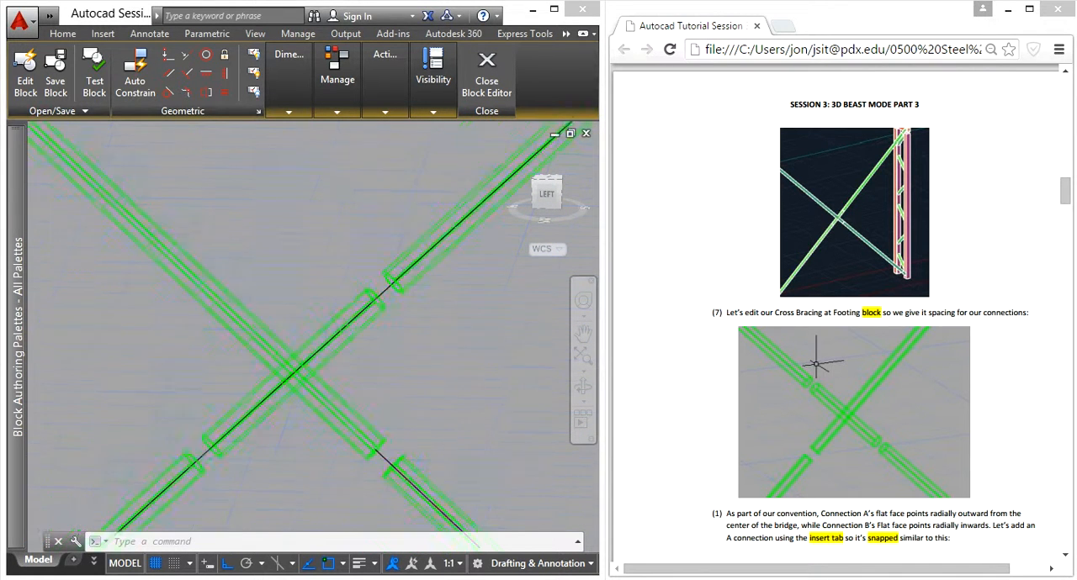
{"action": "scroll", "coordinate": [379, 429], "scroll_direction": "up", "scroll_amount": 3}
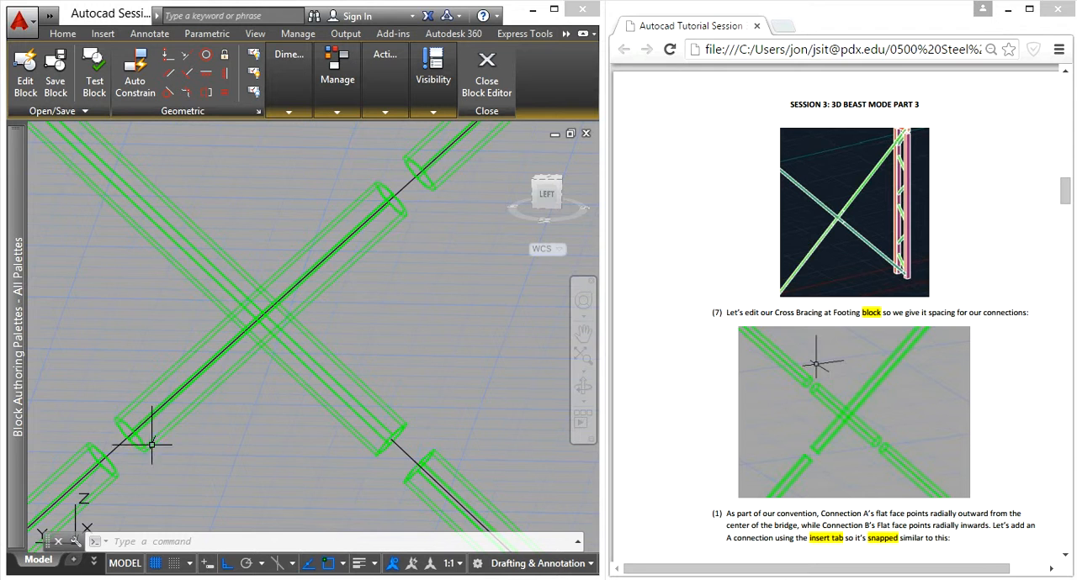
{"action": "scroll", "coordinate": [151, 444], "scroll_direction": "down", "scroll_amount": 5}
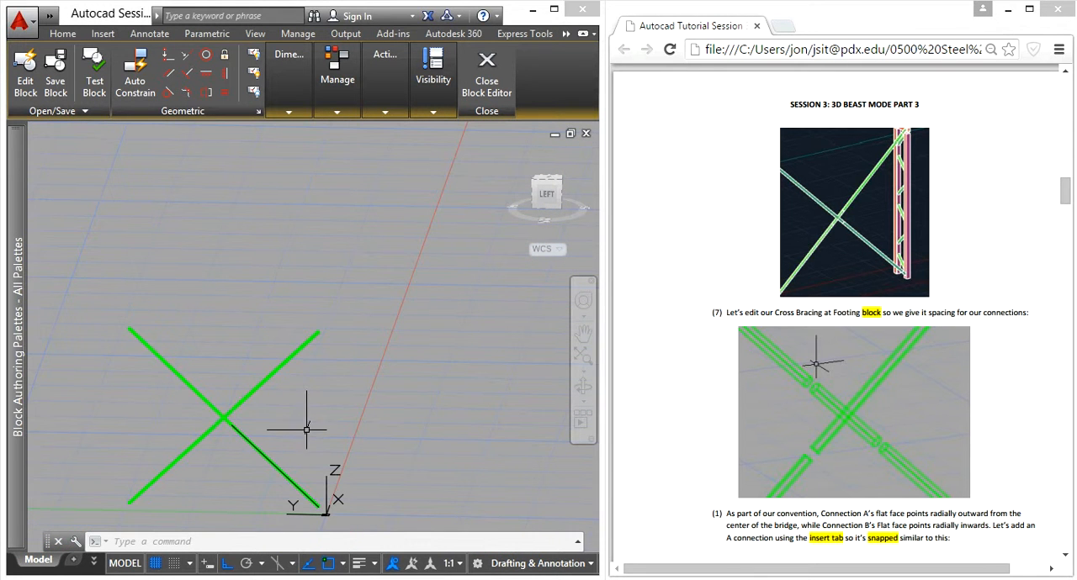
- Presspull the ring-shaped face at the upper-right outer end of the cross bracing by -.18
{"action": "scroll", "coordinate": [307, 334], "scroll_direction": "up", "scroll_amount": 3}
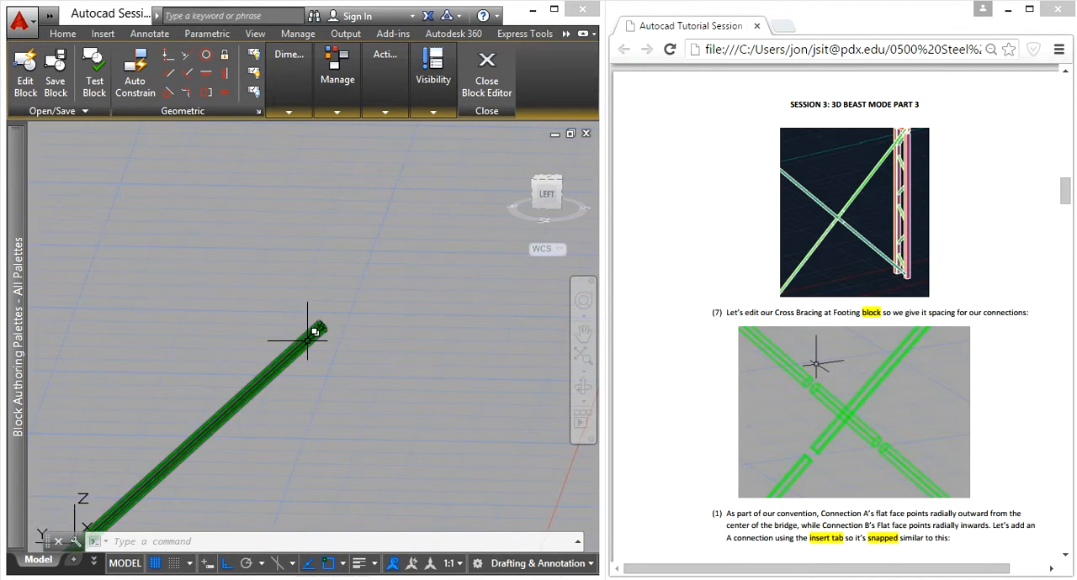
{"action": "scroll", "coordinate": [312, 307], "scroll_direction": "up", "scroll_amount": 5}
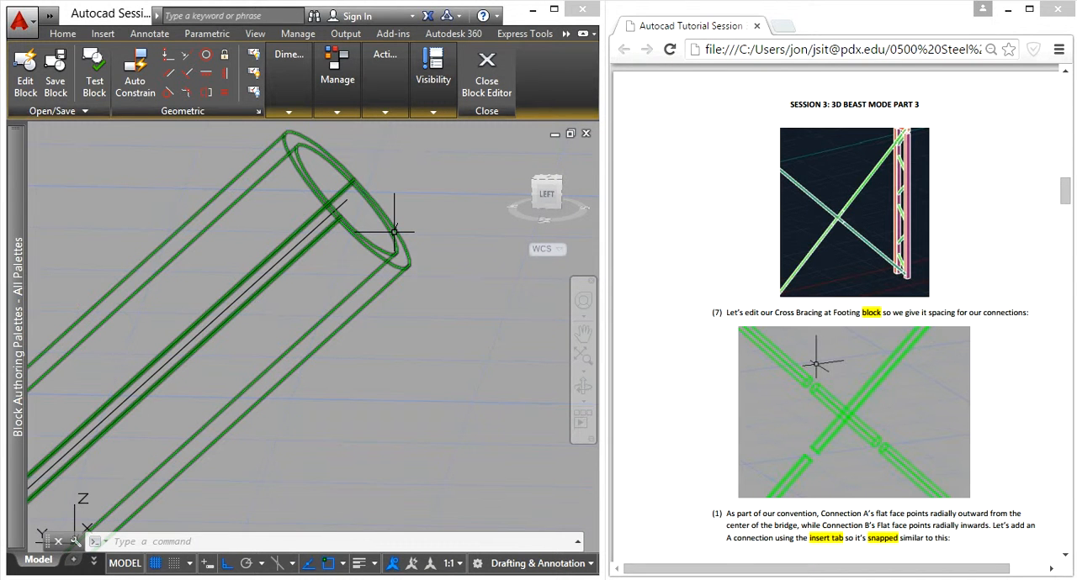
{"action": "mouse_move", "coordinate": [394, 231]}
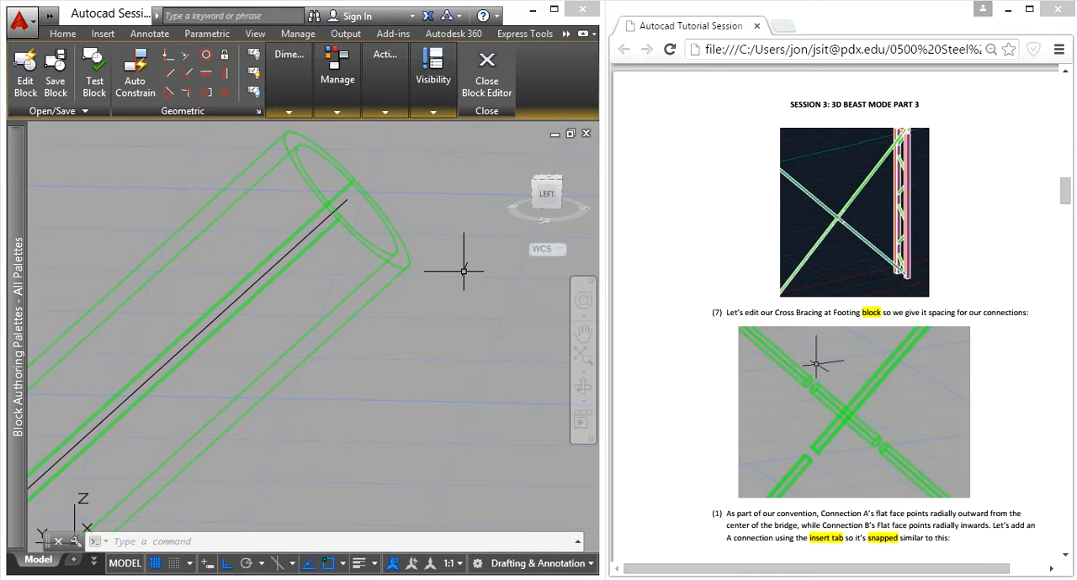
{"action": "type", "text": "press"}
{"action": "key", "text": "Return"}
{"action": "scroll", "coordinate": [462, 270], "scroll_direction": "up", "scroll_amount": 3}
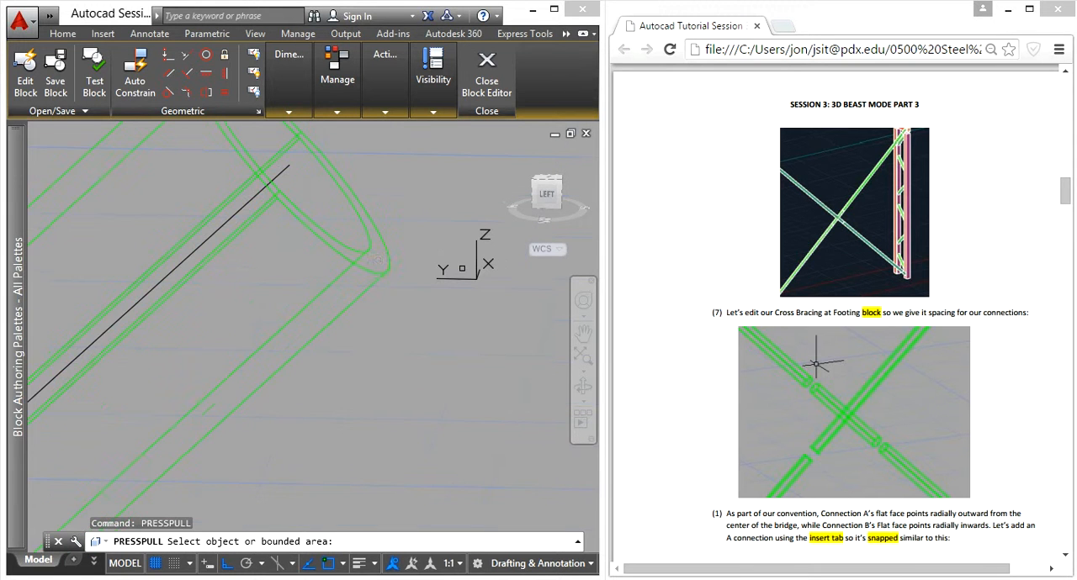
{"action": "left_click", "coordinate": [376, 262]}
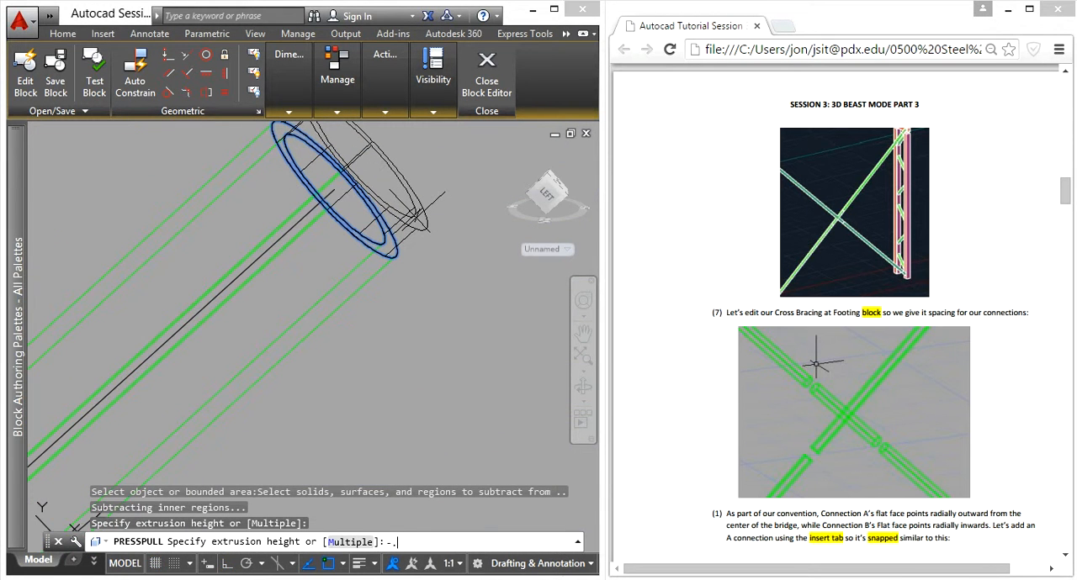
{"action": "key", "text": "Return"}
- Presspull the ring-shaped face at the bracing's lower-right outer end by -.18
{"action": "scroll", "coordinate": [332, 348], "scroll_direction": "down", "scroll_amount": 5}
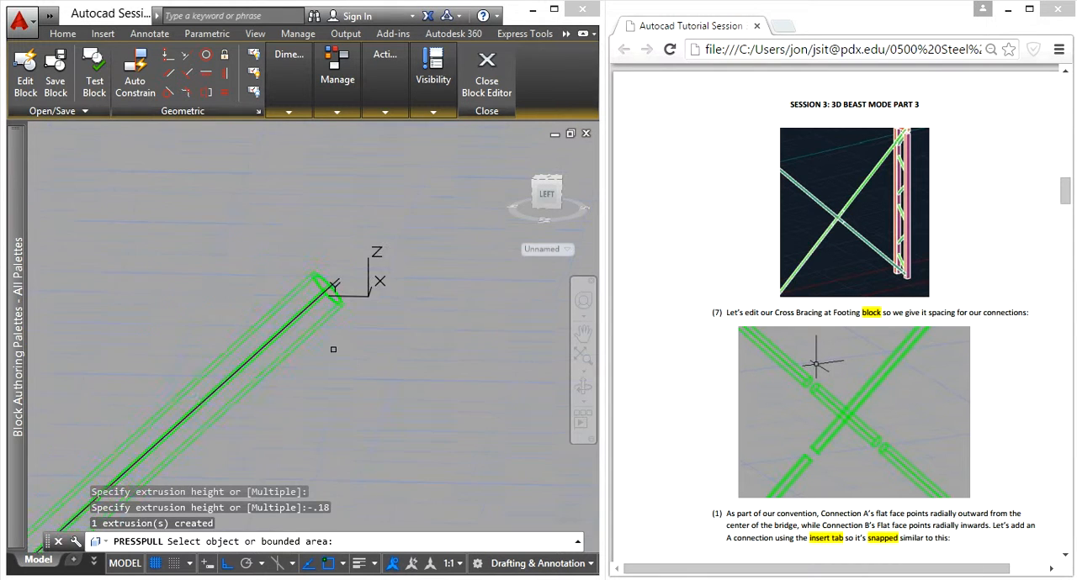
{"action": "middle_click_drag", "start_coordinate": [351, 378], "coordinate": [294, 38]}
{"action": "scroll", "coordinate": [279, 432], "scroll_direction": "down", "scroll_amount": 5}
{"action": "middle_click_drag", "start_coordinate": [278, 432], "coordinate": [274, 302]}
{"action": "scroll", "coordinate": [278, 377], "scroll_direction": "up", "scroll_amount": 5}
{"action": "scroll", "coordinate": [277, 377], "scroll_direction": "up", "scroll_amount": 3}
{"action": "scroll", "coordinate": [261, 168], "scroll_direction": "up", "scroll_amount": 3}
{"action": "middle_click_drag", "start_coordinate": [261, 168], "coordinate": [295, 367]}
{"action": "scroll", "coordinate": [259, 367], "scroll_direction": "up", "scroll_amount": 8}
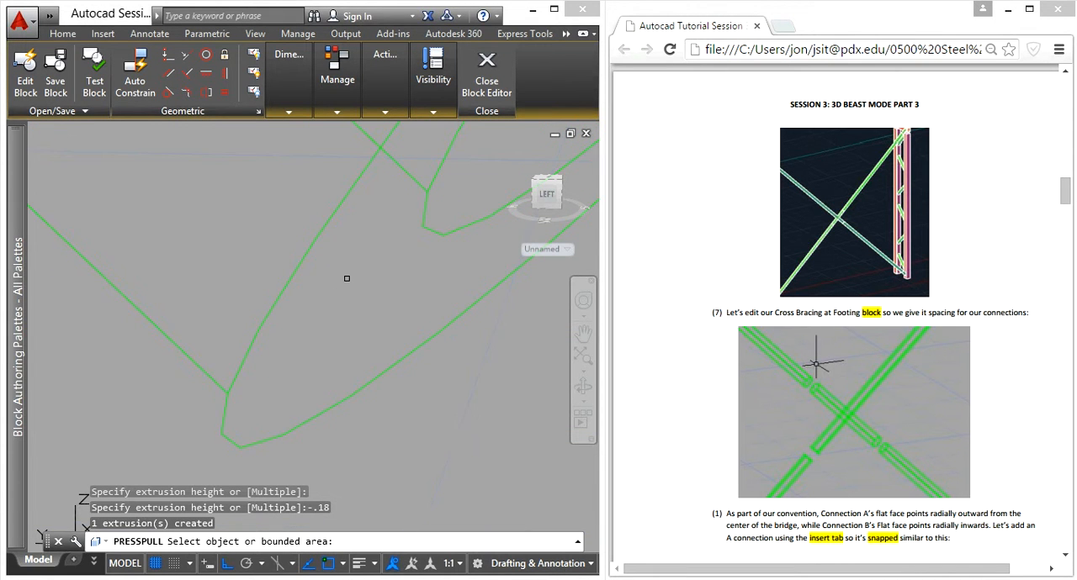
{"action": "middle_click_drag", "start_coordinate": [397, 307], "coordinate": [332, 338], "text": "shift"}
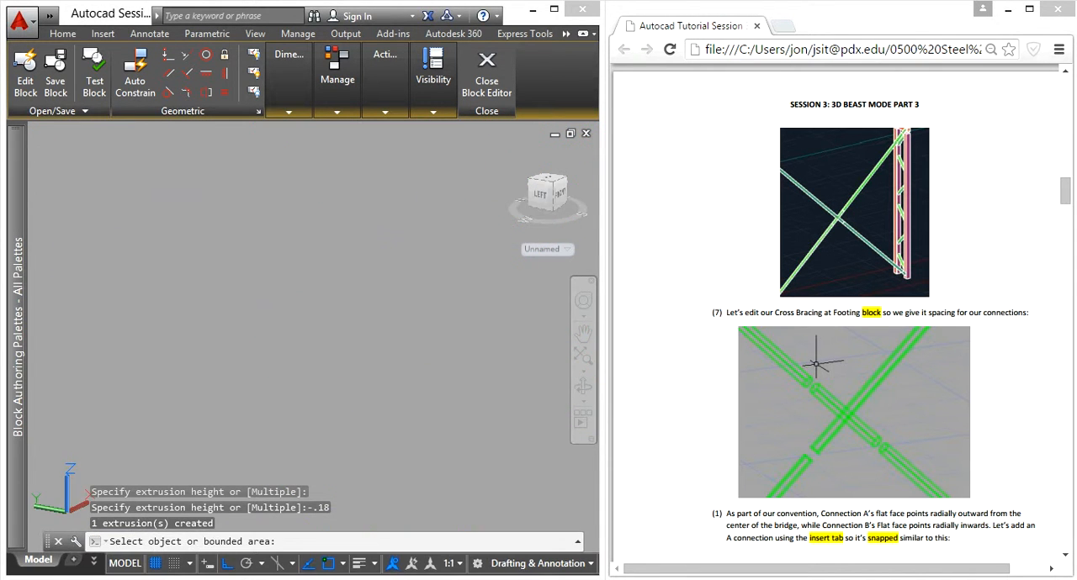
{"action": "scroll", "coordinate": [367, 395], "scroll_direction": "down", "scroll_amount": 5}
{"action": "scroll", "coordinate": [366, 395], "scroll_direction": "down", "scroll_amount": 3}
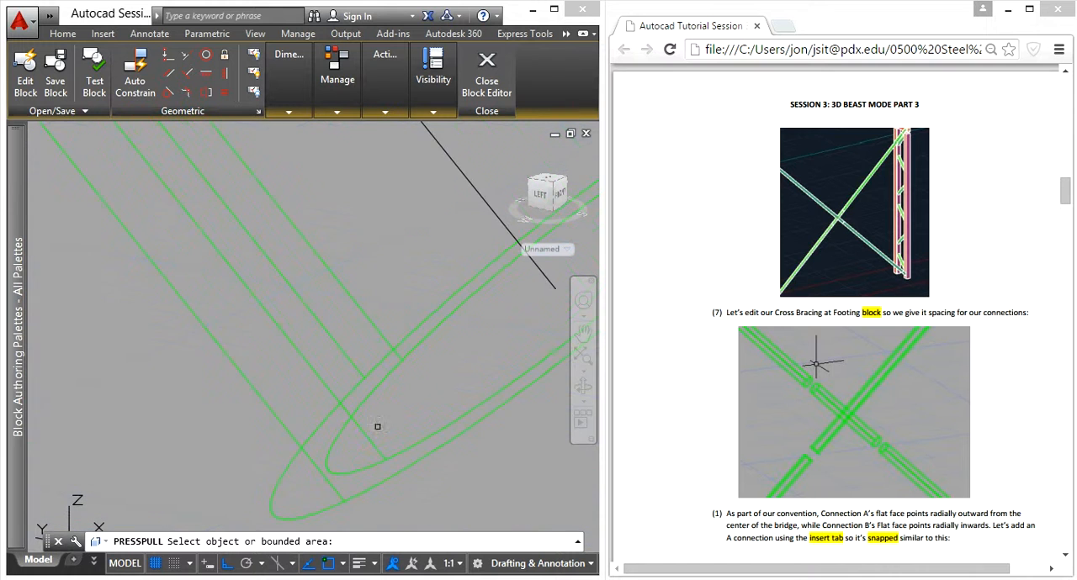
{"action": "left_click", "coordinate": [326, 452]}
{"action": "scroll", "coordinate": [338, 448], "scroll_direction": "down", "scroll_amount": 6}
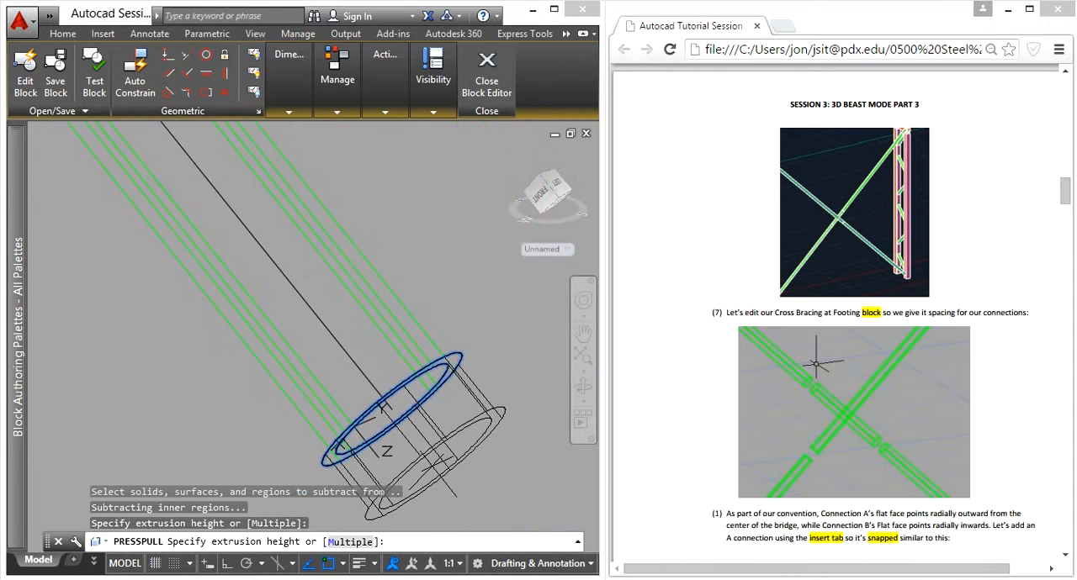
{"action": "type", "text": "-.18"}
{"action": "key", "text": "Return"}
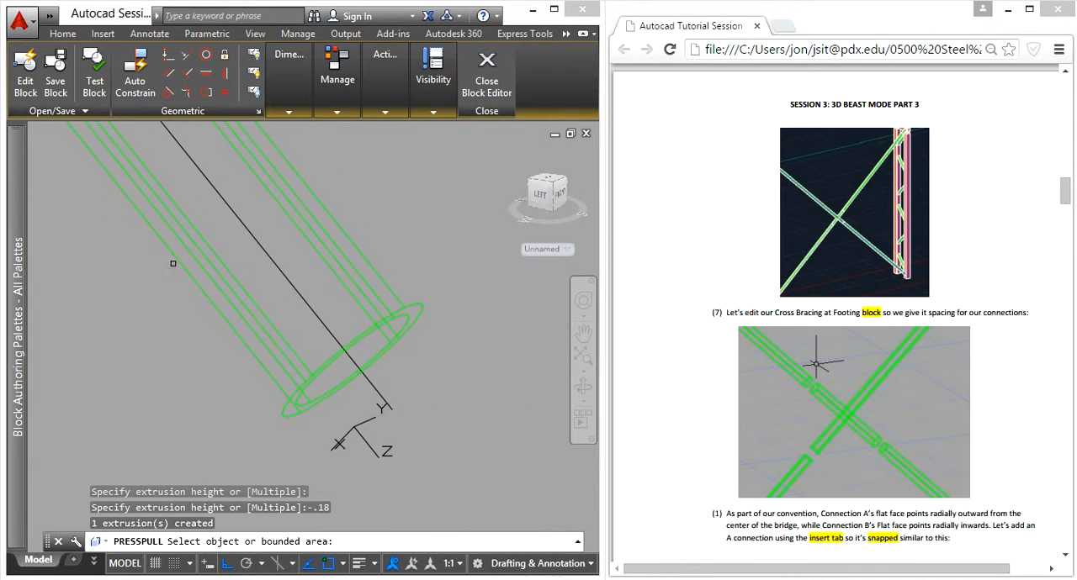
- Try to presspull the ring-shaped face at the bracing's lower-left outer end
{"action": "scroll", "coordinate": [95, 252], "scroll_direction": "down", "scroll_amount": 10}
{"action": "middle_click_drag", "start_coordinate": [104, 273], "coordinate": [586, 349]}
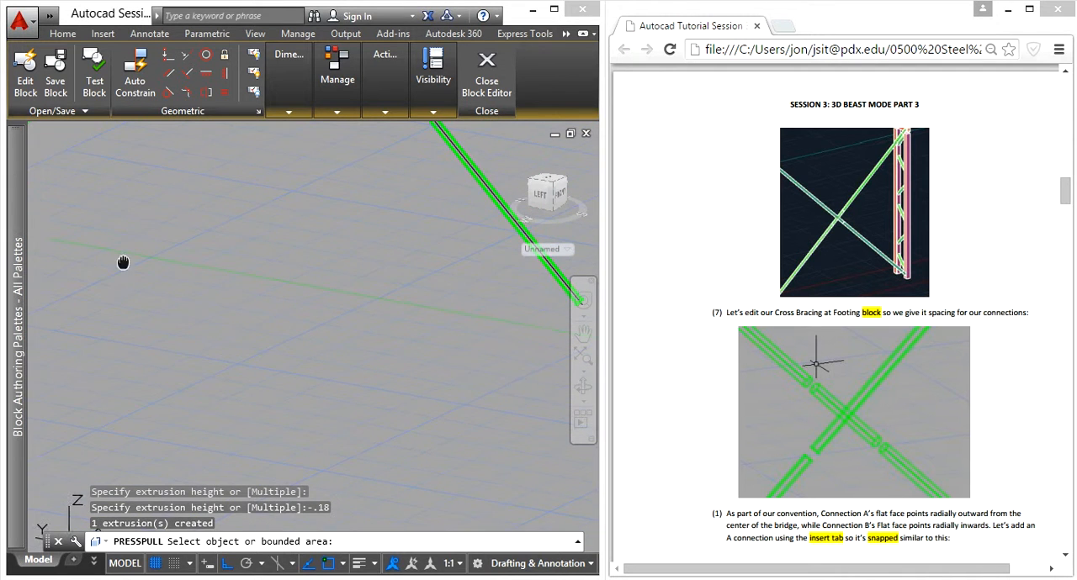
{"action": "scroll", "coordinate": [337, 311], "scroll_direction": "up", "scroll_amount": 10}
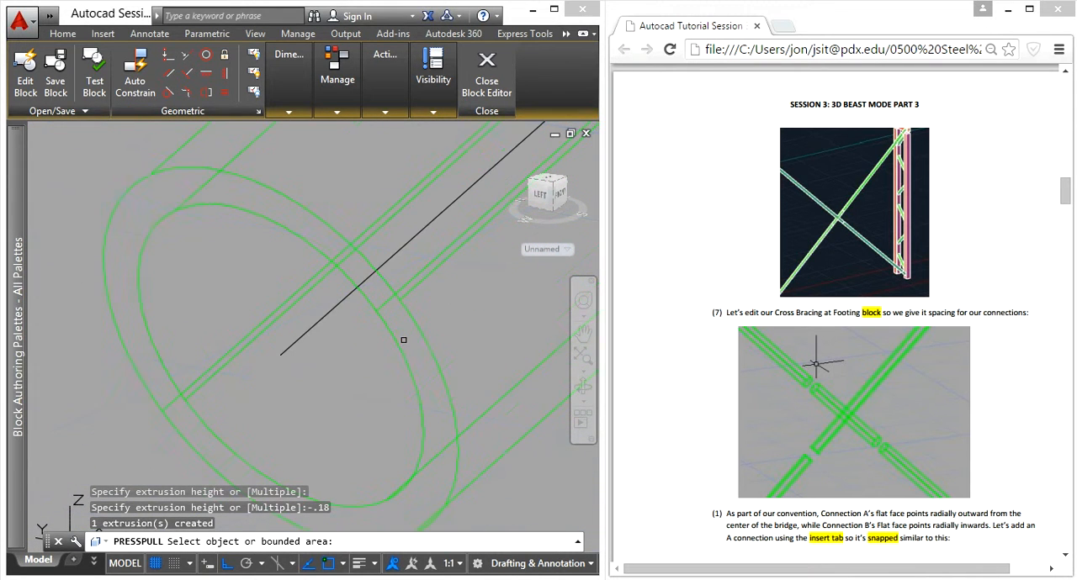
{"action": "scroll", "coordinate": [412, 339], "scroll_direction": "up", "scroll_amount": 4}
{"action": "scroll", "coordinate": [394, 339], "scroll_direction": "down", "scroll_amount": 10}
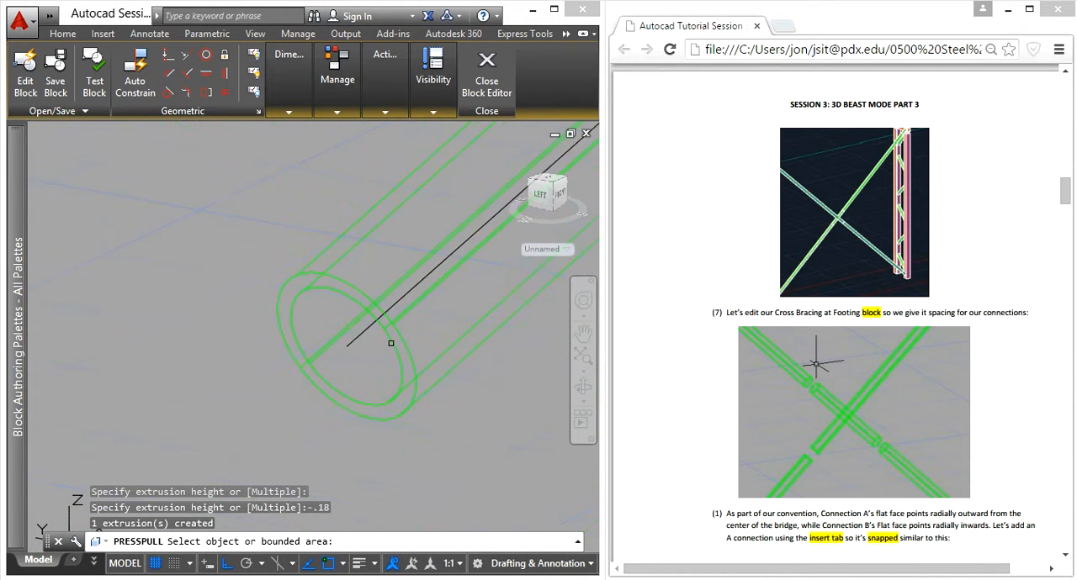
{"action": "scroll", "coordinate": [366, 343], "scroll_direction": "up", "scroll_amount": 5}
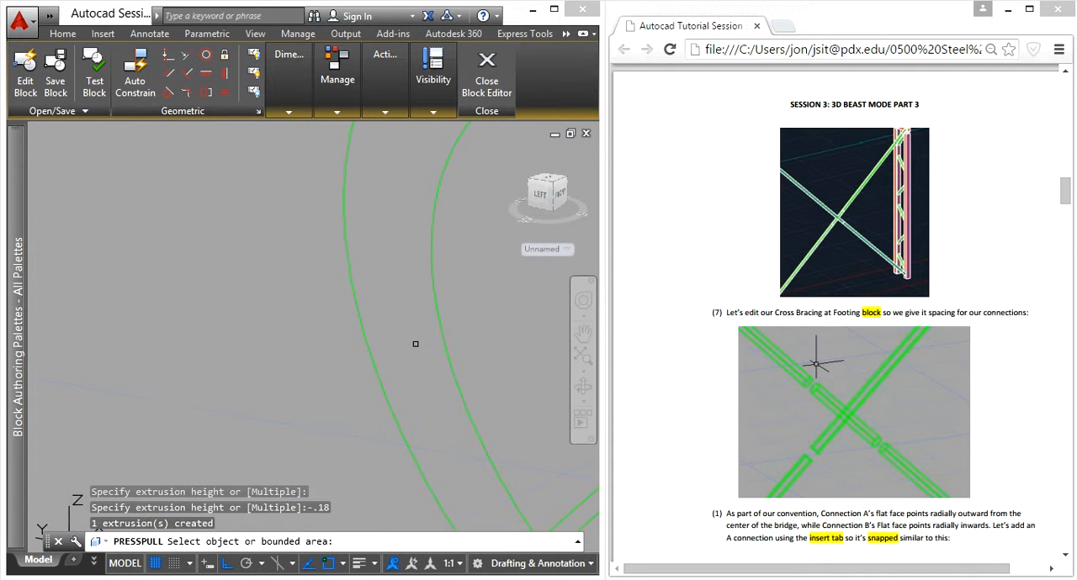
{"action": "key", "text": "Escape"}
{"action": "key", "text": "Return"}
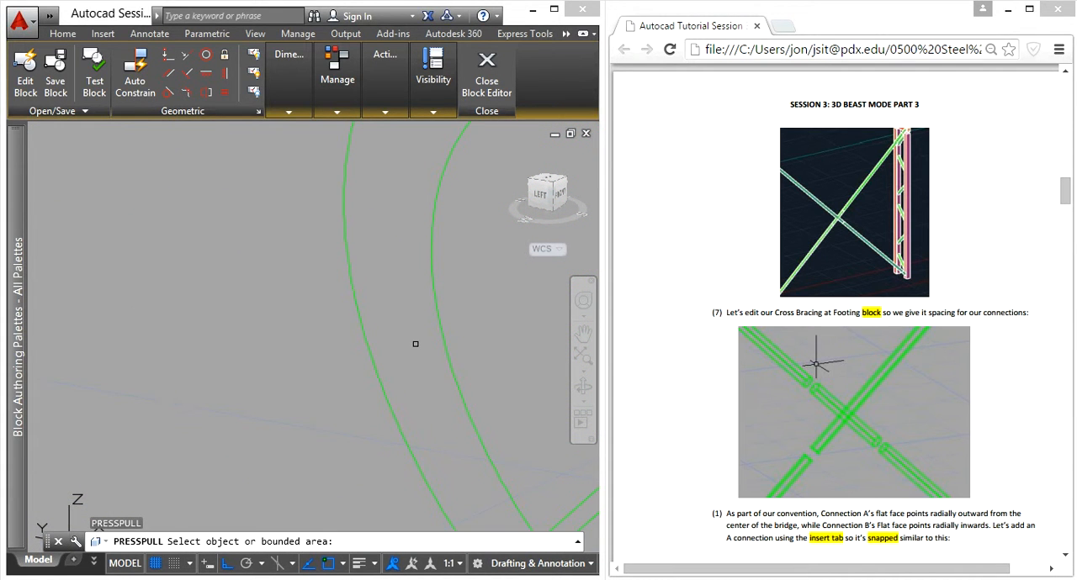
{"action": "scroll", "coordinate": [393, 268], "scroll_direction": "down", "scroll_amount": 5}
{"action": "key", "text": "Escape"}
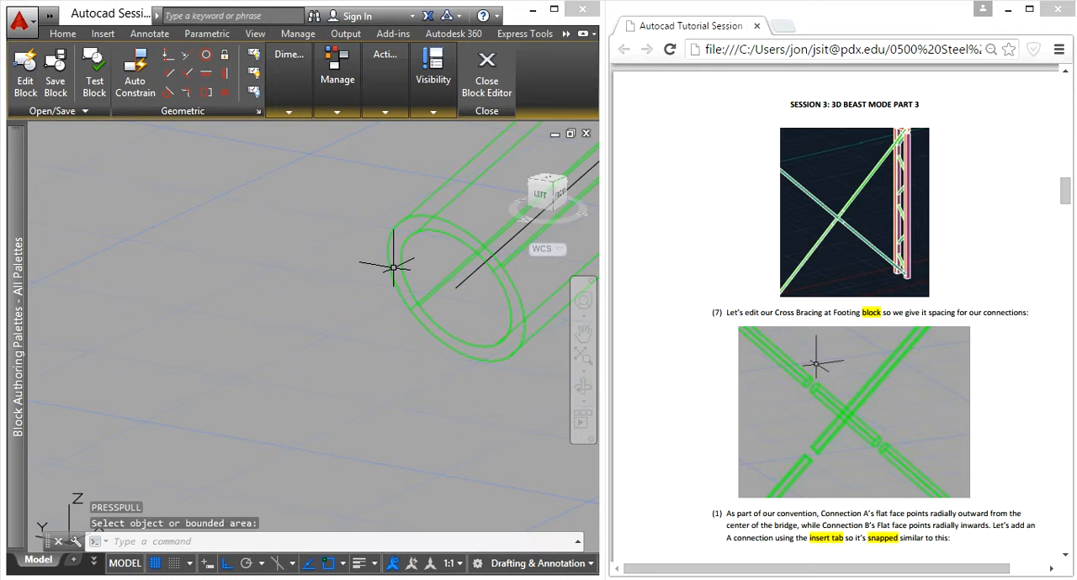
- Regenerate the model and try Presspull again on the lower-left tube's ring-shaped end face
{"action": "type", "text": "regen"}
{"action": "key", "text": "Return"}
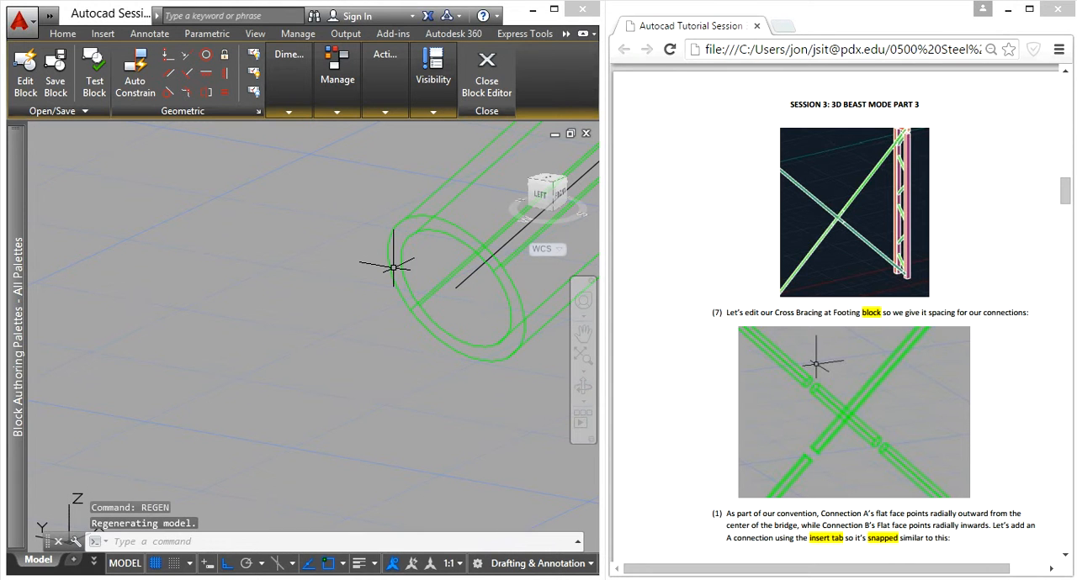
{"action": "type", "text": "pressp"}
{"action": "key", "text": "Return"}
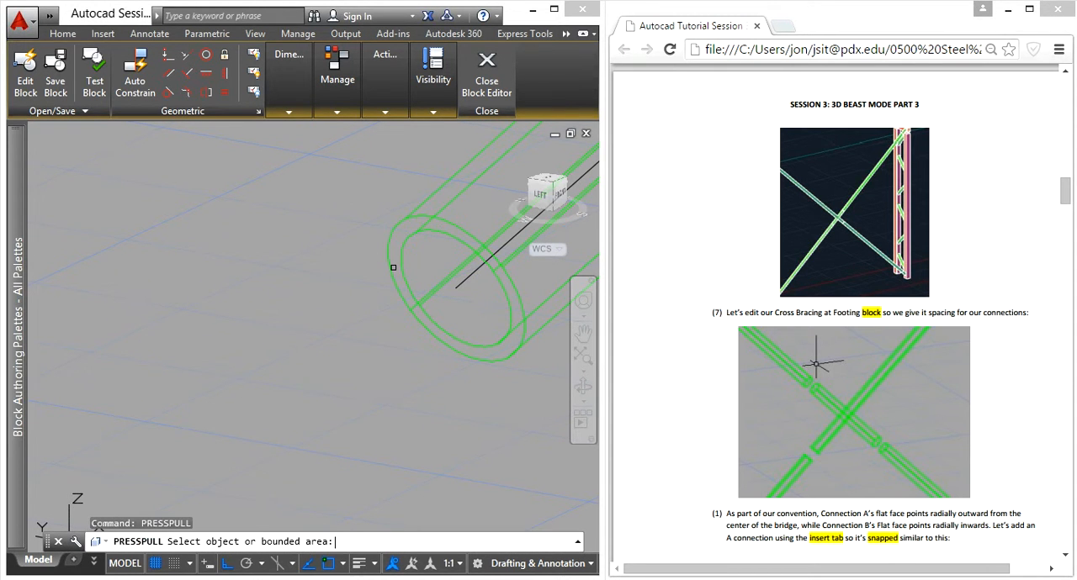
{"action": "scroll", "coordinate": [396, 232], "scroll_direction": "up", "scroll_amount": 3}
{"action": "scroll", "coordinate": [422, 233], "scroll_direction": "up", "scroll_amount": 2}
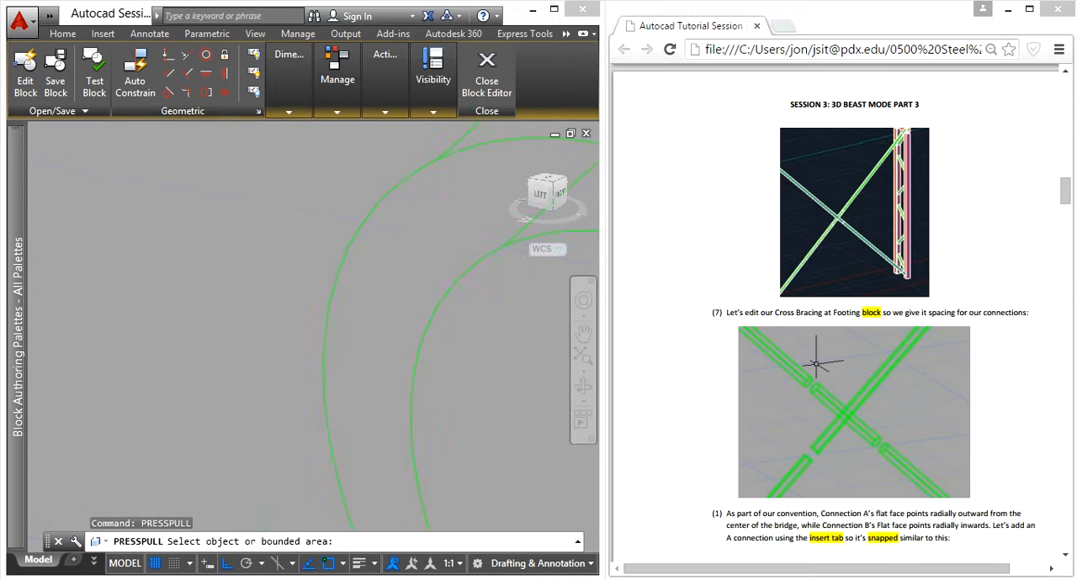
{"action": "scroll", "coordinate": [493, 316], "scroll_direction": "down", "scroll_amount": 7}
{"action": "middle_click_drag", "start_coordinate": [513, 316], "coordinate": [285, 318]}
{"action": "scroll", "coordinate": [320, 338], "scroll_direction": "up", "scroll_amount": 4}
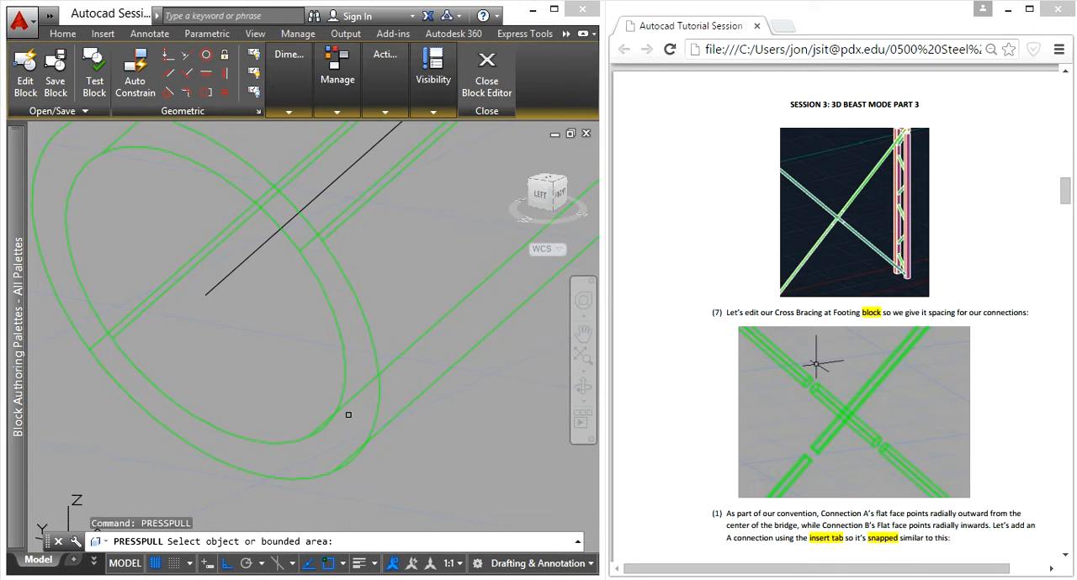
{"action": "key", "text": "Escape"}
- Try to presspull the lower-left tube's ring-shaped end face from a front view
{"action": "scroll", "coordinate": [361, 429], "scroll_direction": "down", "scroll_amount": 3}
{"action": "middle_click_drag", "start_coordinate": [372, 409], "coordinate": [355, 368], "text": "shift"}
{"action": "middle_click_drag", "start_coordinate": [305, 429], "coordinate": [143, 395], "text": "shift"}
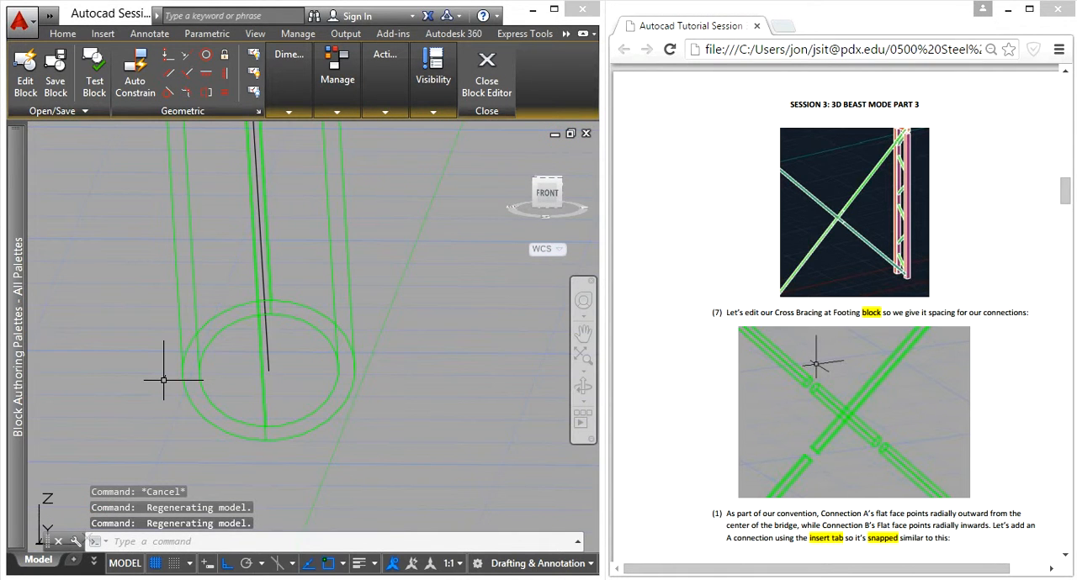
{"action": "type", "text": "presspull"}
{"action": "key", "text": "Return"}
{"action": "scroll", "coordinate": [349, 351], "scroll_direction": "up", "scroll_amount": 5}
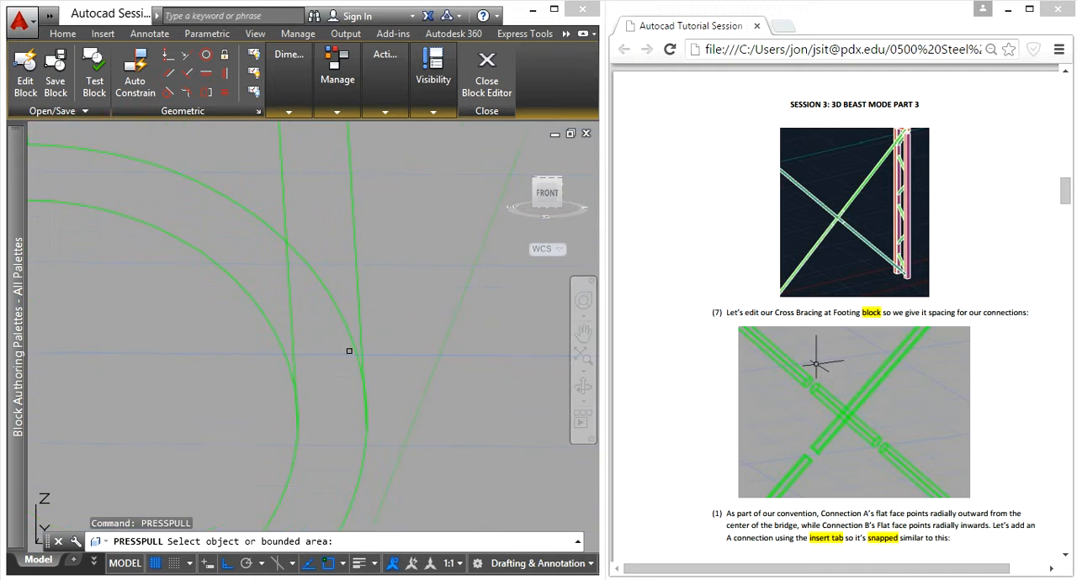
{"action": "scroll", "coordinate": [320, 360], "scroll_direction": "down", "scroll_amount": 2}
{"action": "key", "text": "Escape"}
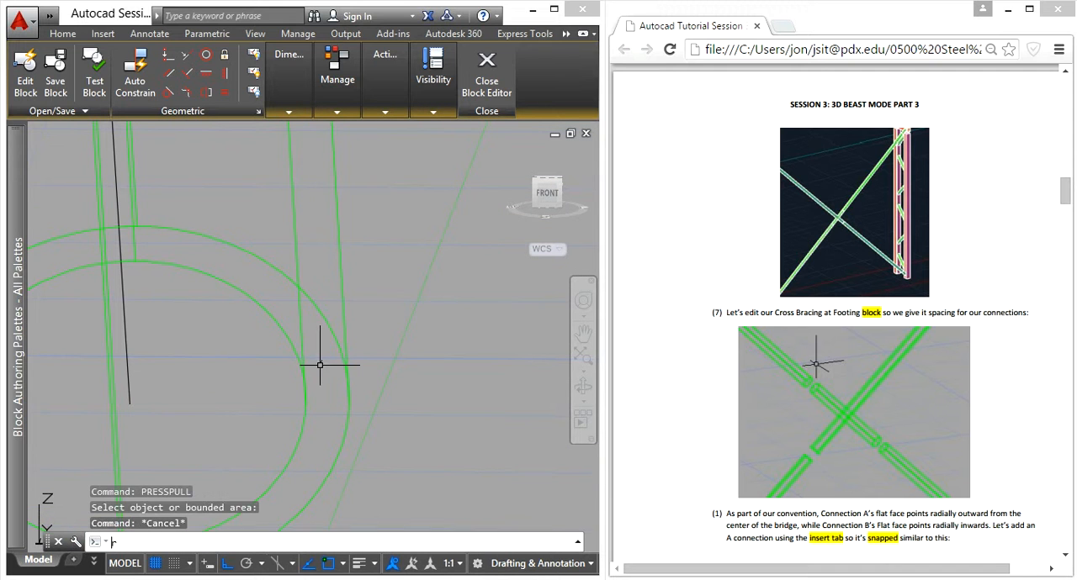
- Regenerate the model and save the drawing
{"action": "key", "text": "Return"}
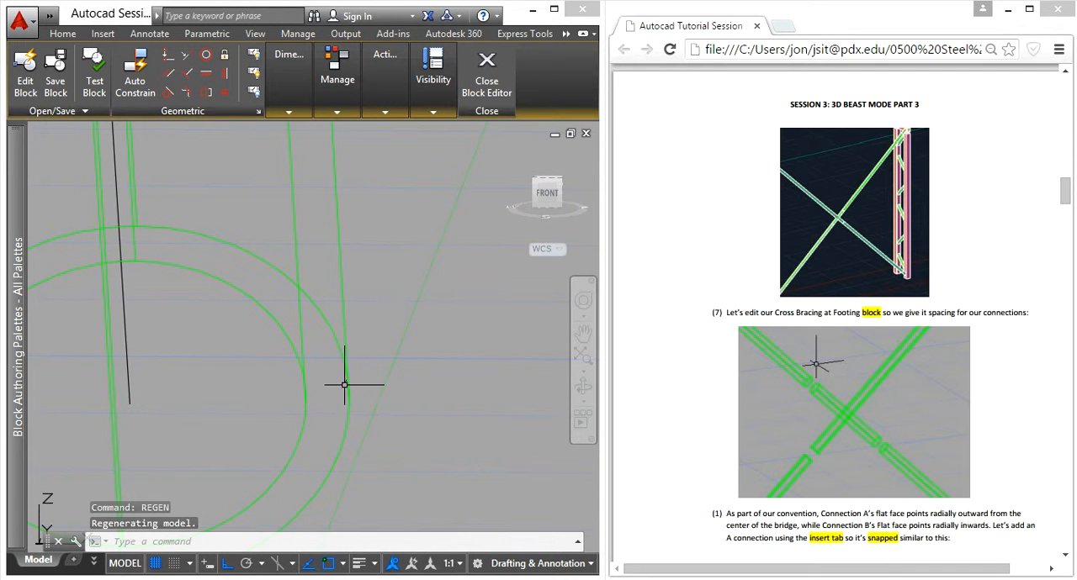
{"action": "scroll", "coordinate": [331, 354], "scroll_direction": "down", "scroll_amount": 10}
{"action": "left_click", "coordinate": [486, 76]}
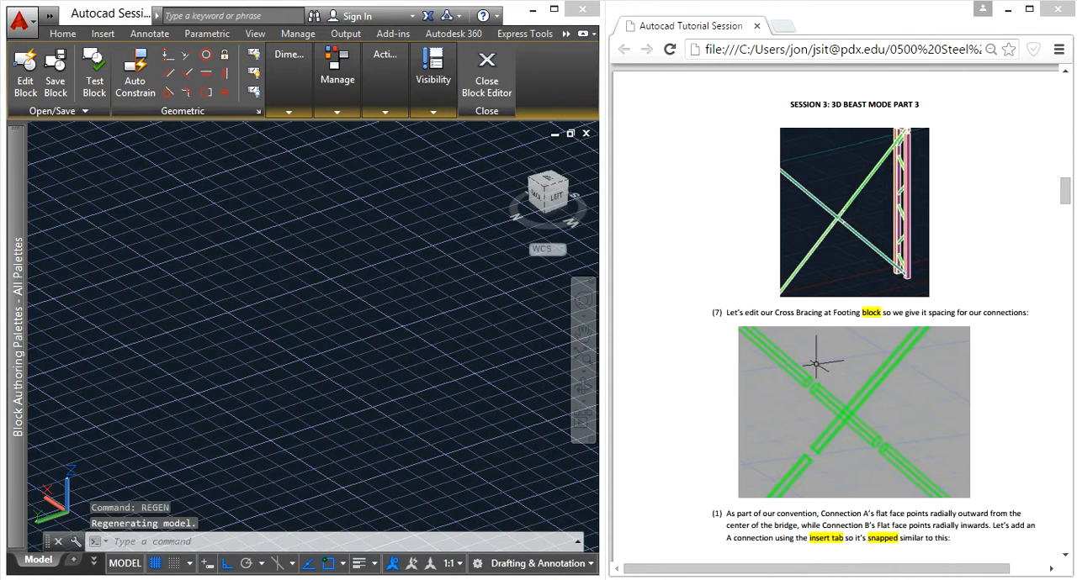
{"action": "key", "text": "ctrl+s"}
- Try to presspull the lower-left tube's ring-shaped end face from an angled view between left and front
{"action": "type", "text": "pres"}
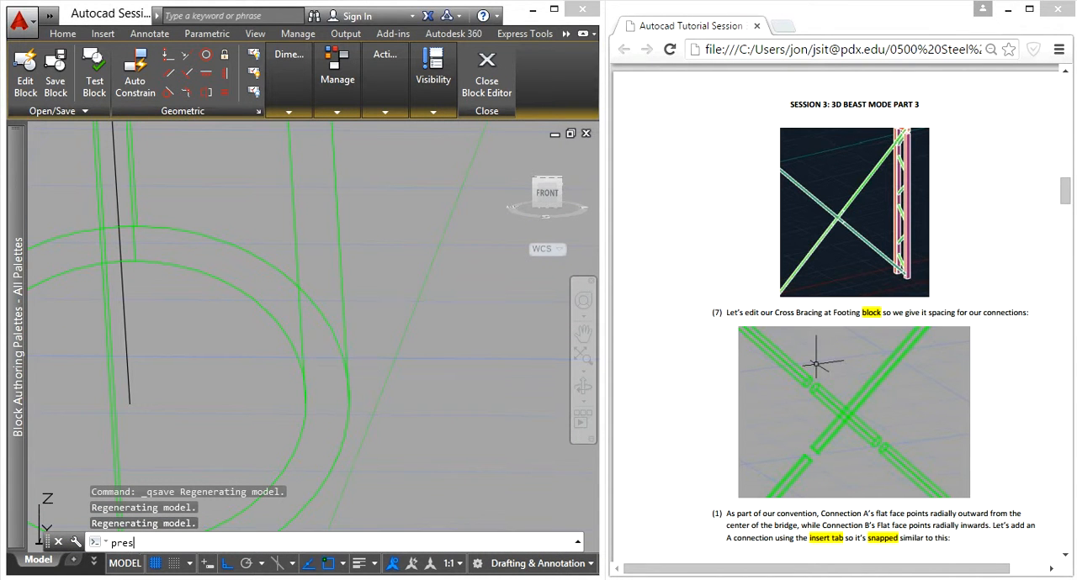
{"action": "type", "text": "s"}
{"action": "key", "text": "Return"}
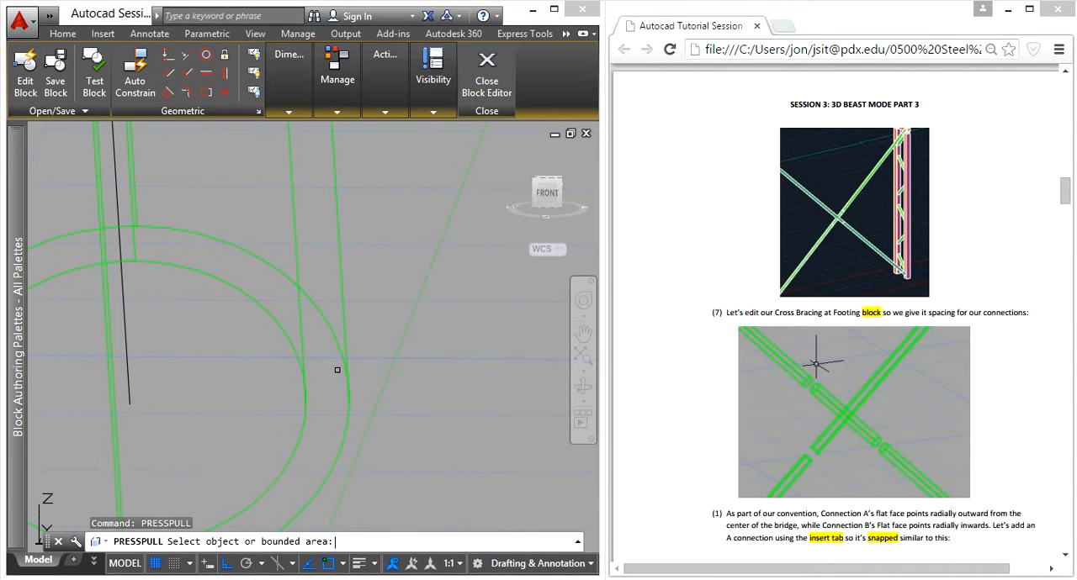
{"action": "scroll", "coordinate": [301, 342], "scroll_direction": "down", "scroll_amount": 4}
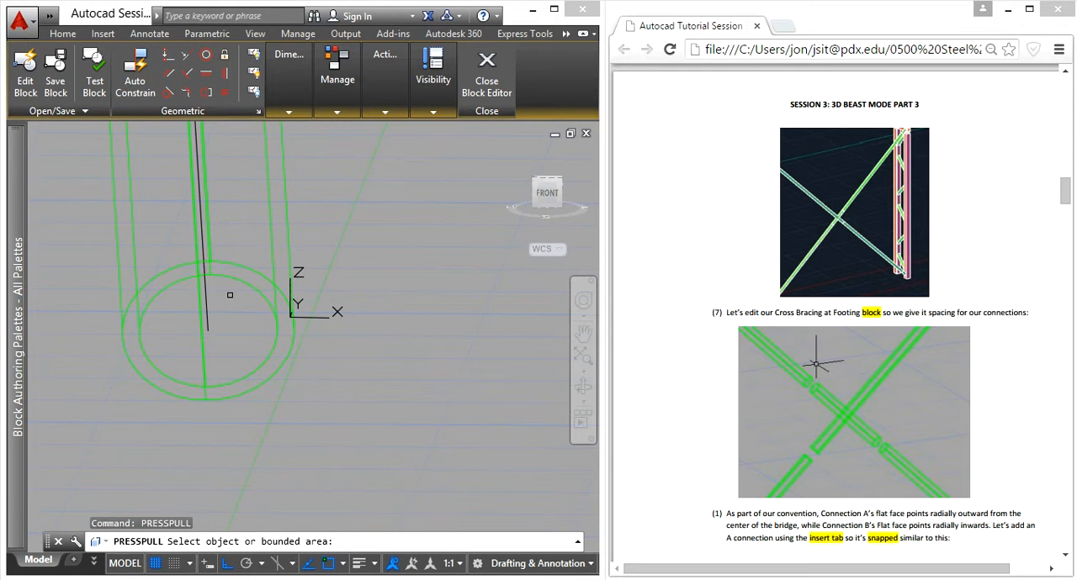
{"action": "middle_click_drag", "start_coordinate": [339, 377], "coordinate": [320, 320], "text": "shift"}
{"action": "middle_click_drag", "start_coordinate": [301, 388], "coordinate": [252, 347], "text": "shift"}
{"action": "scroll", "coordinate": [168, 286], "scroll_direction": "up", "scroll_amount": 5}
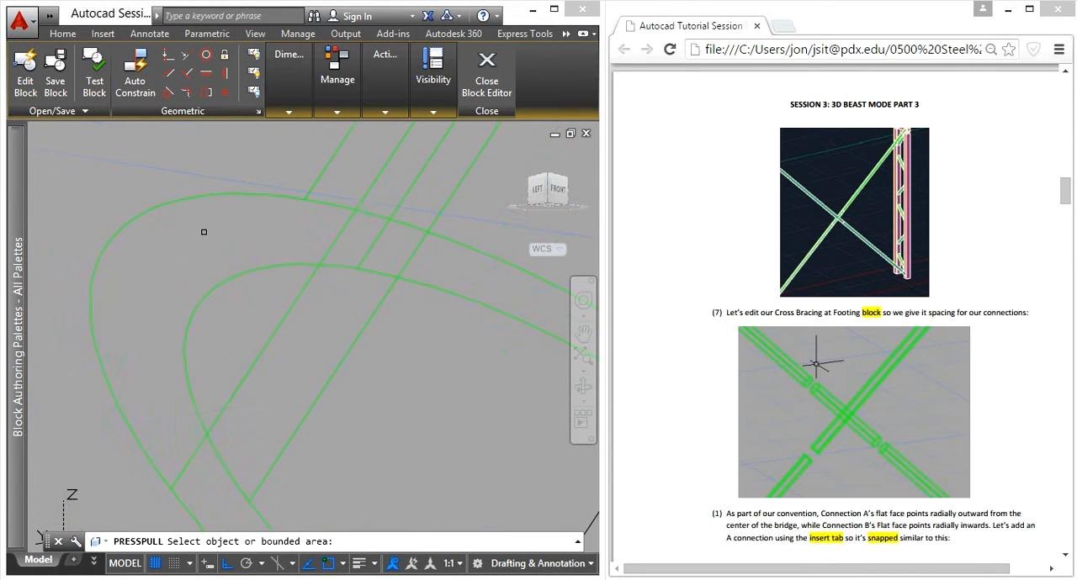
{"action": "scroll", "coordinate": [203, 231], "scroll_direction": "down", "scroll_amount": 4}
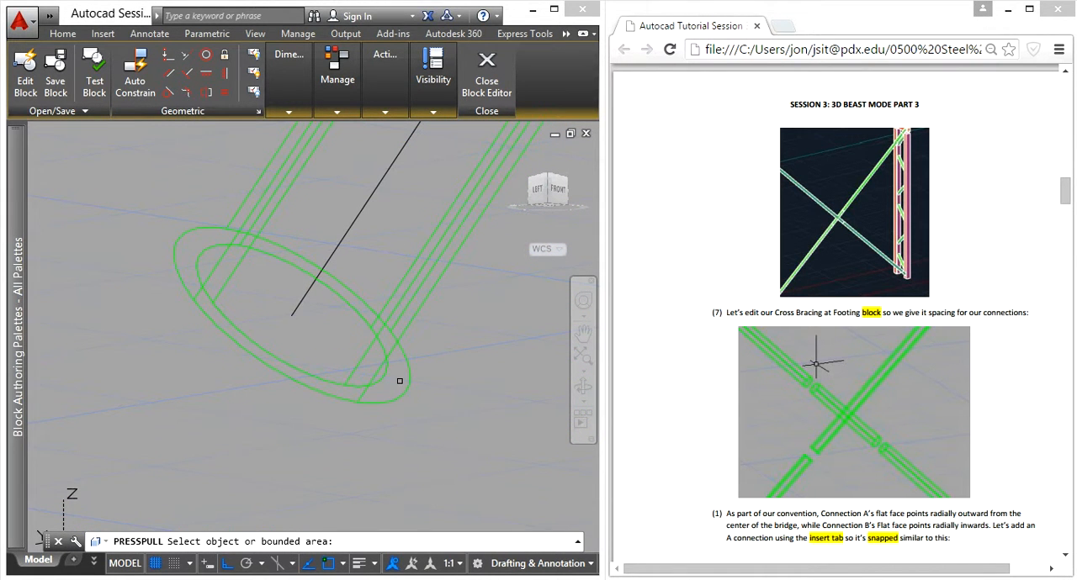
{"action": "key", "text": "Escape"}
{"action": "key", "text": "Escape"}
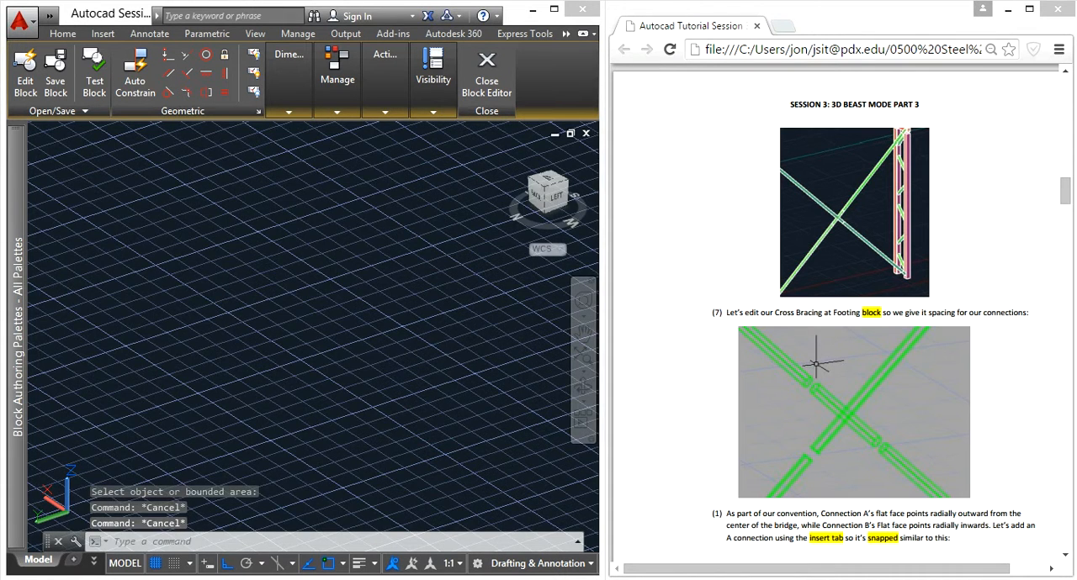
- Save the drawing and try to presspull the lower-left tube's ring-shaped end face from a close-up view between left and front
{"action": "key", "text": "ctrl+s"}
{"action": "type", "text": "p"}
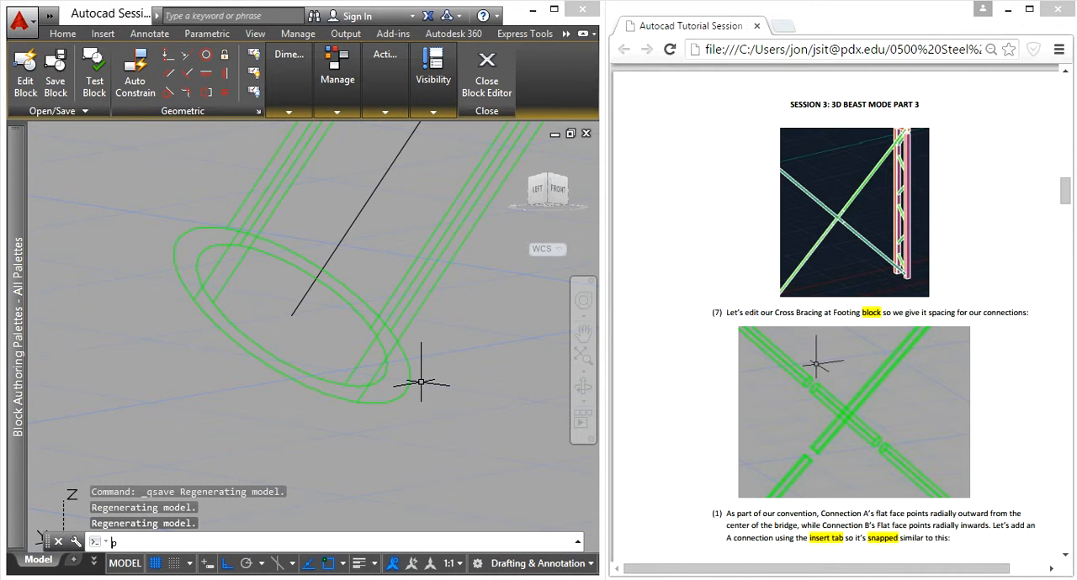
{"action": "type", "text": "ress"}
{"action": "key", "text": "Return"}
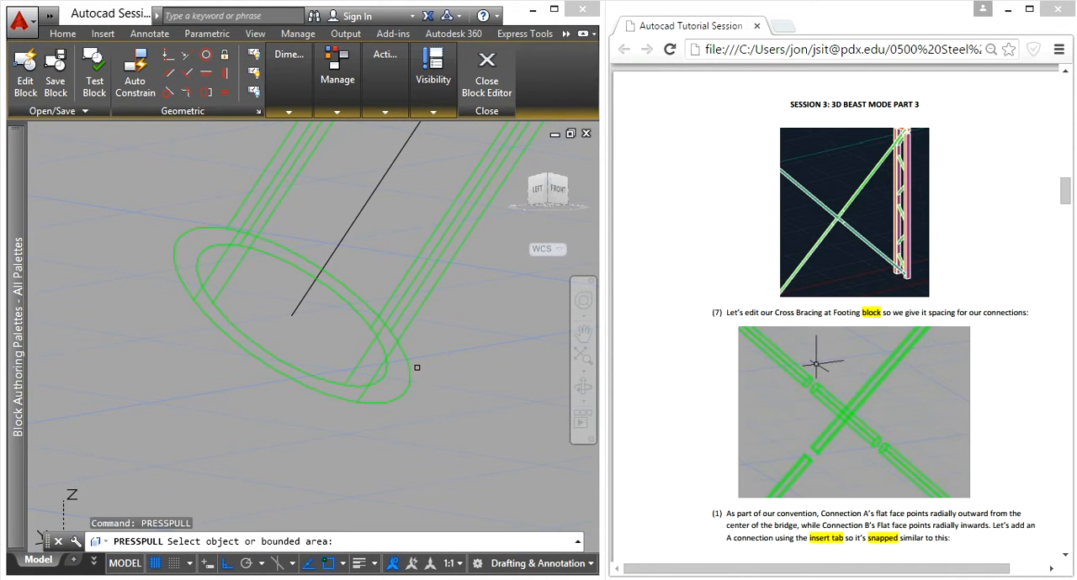
{"action": "scroll", "coordinate": [417, 368], "scroll_direction": "up", "scroll_amount": 4}
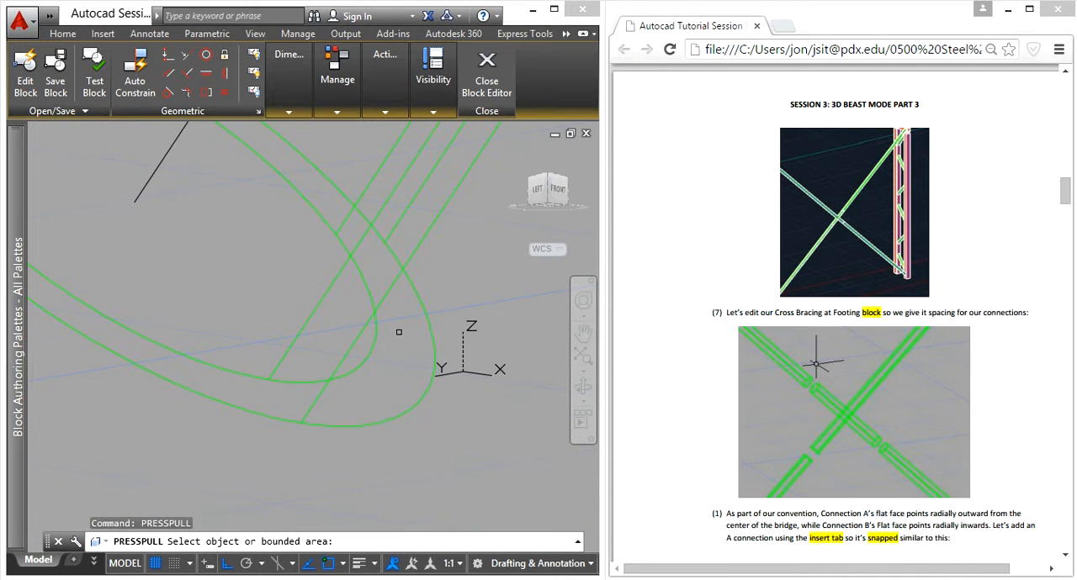
{"action": "scroll", "coordinate": [319, 403], "scroll_direction": "down", "scroll_amount": 4}
{"action": "scroll", "coordinate": [179, 241], "scroll_direction": "up", "scroll_amount": 3}
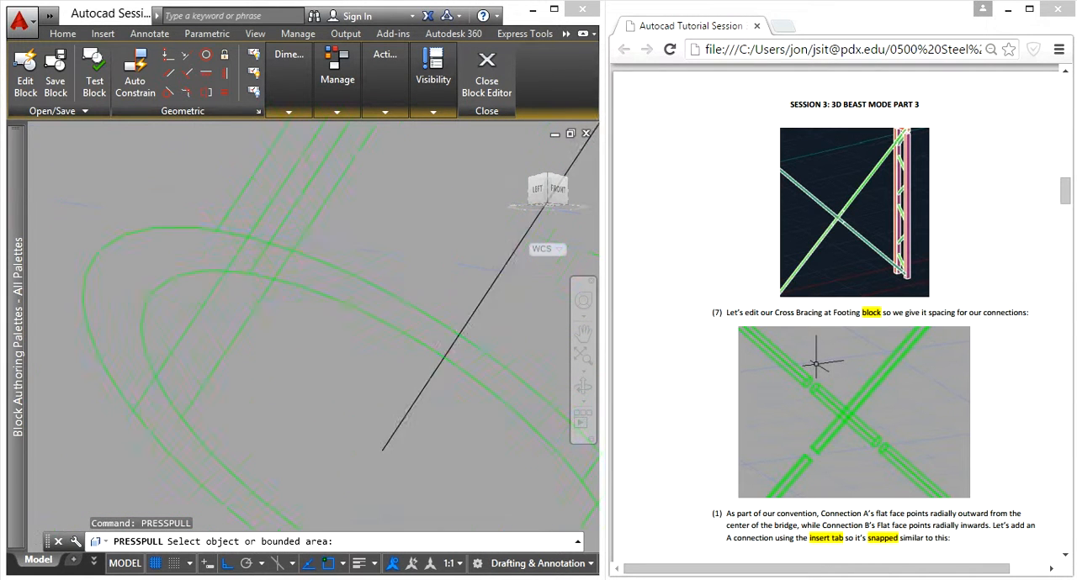
{"action": "scroll", "coordinate": [282, 251], "scroll_direction": "down", "scroll_amount": 6}
{"action": "scroll", "coordinate": [302, 253], "scroll_direction": "up", "scroll_amount": 5}
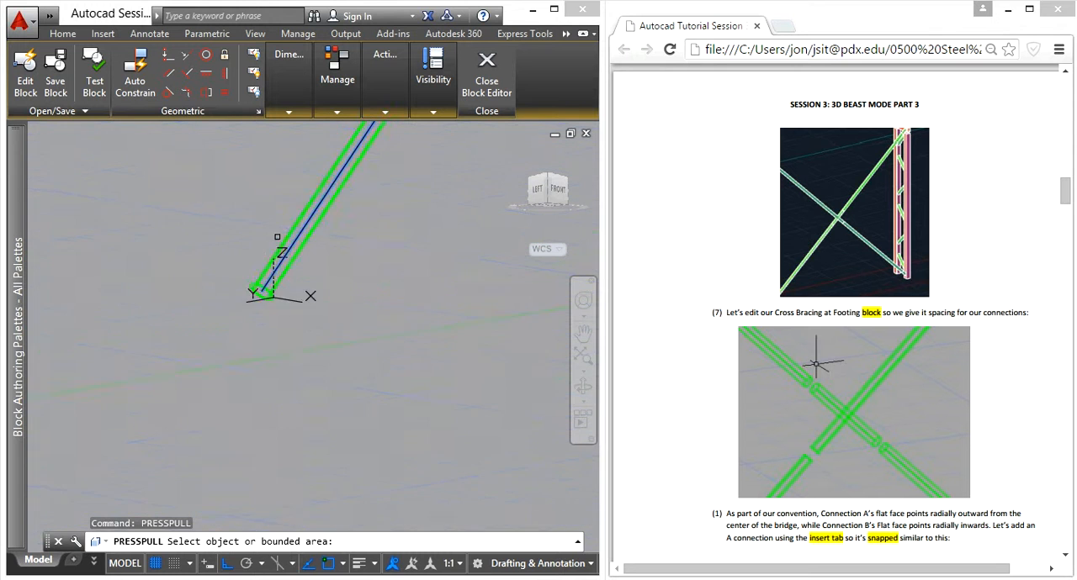
{"action": "scroll", "coordinate": [193, 281], "scroll_direction": "up", "scroll_amount": 3}
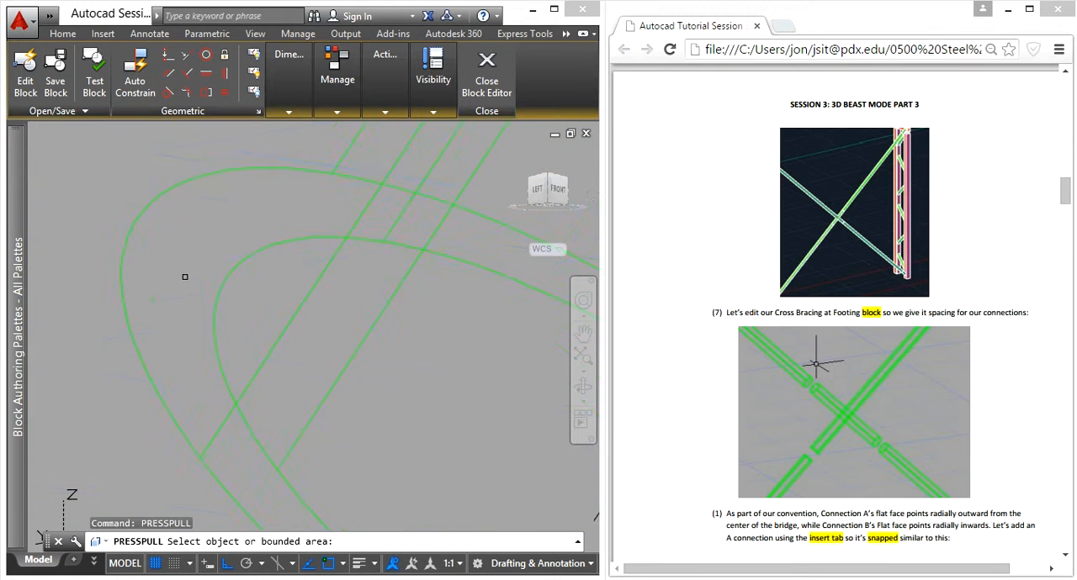
{"action": "left_click", "coordinate": [138, 335]}
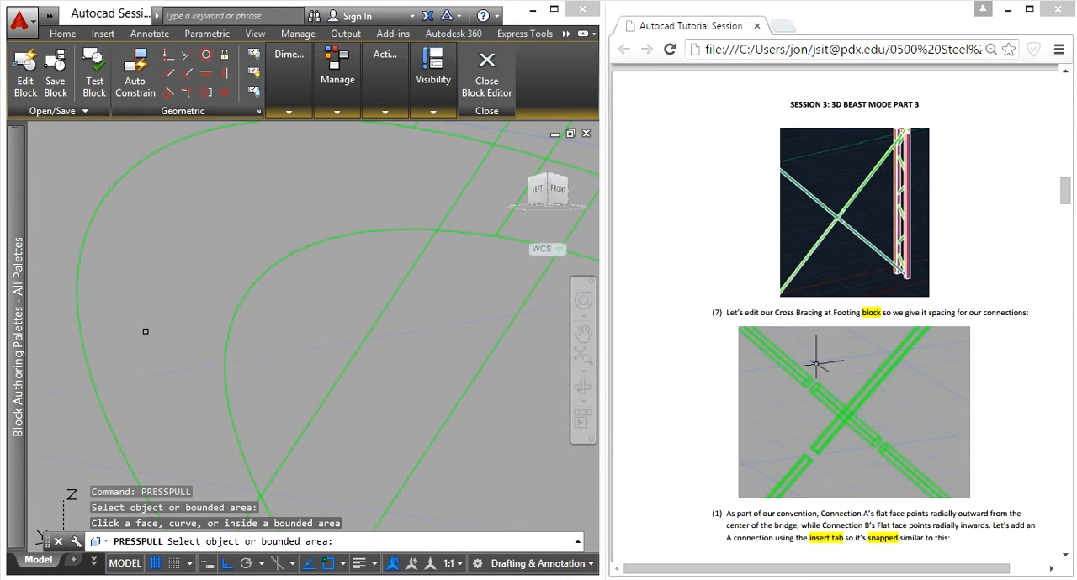
{"action": "left_click", "coordinate": [145, 333]}
{"action": "scroll", "coordinate": [148, 339], "scroll_direction": "down", "scroll_amount": 4}
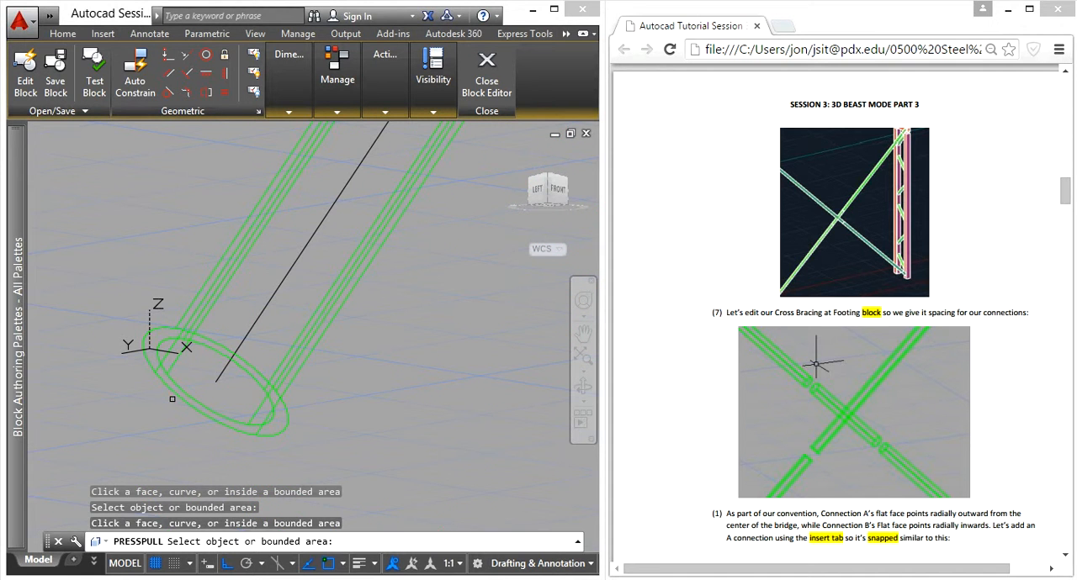
{"action": "key", "text": "Escape"}
{"action": "key", "text": "Escape"}
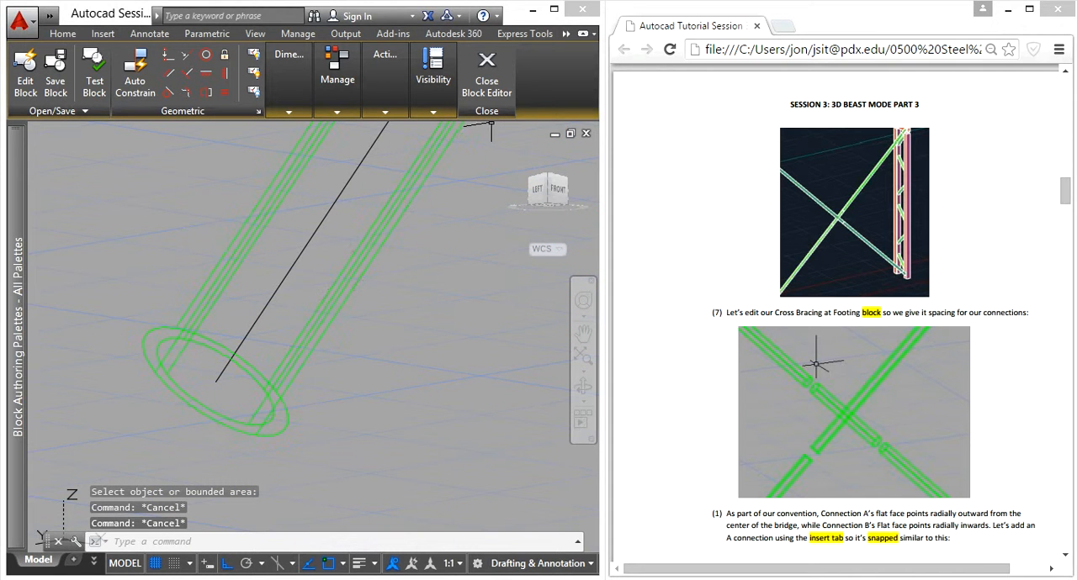
- Save the drawing and restart AutoCAD 2015
{"action": "left_click", "coordinate": [497, 89]}
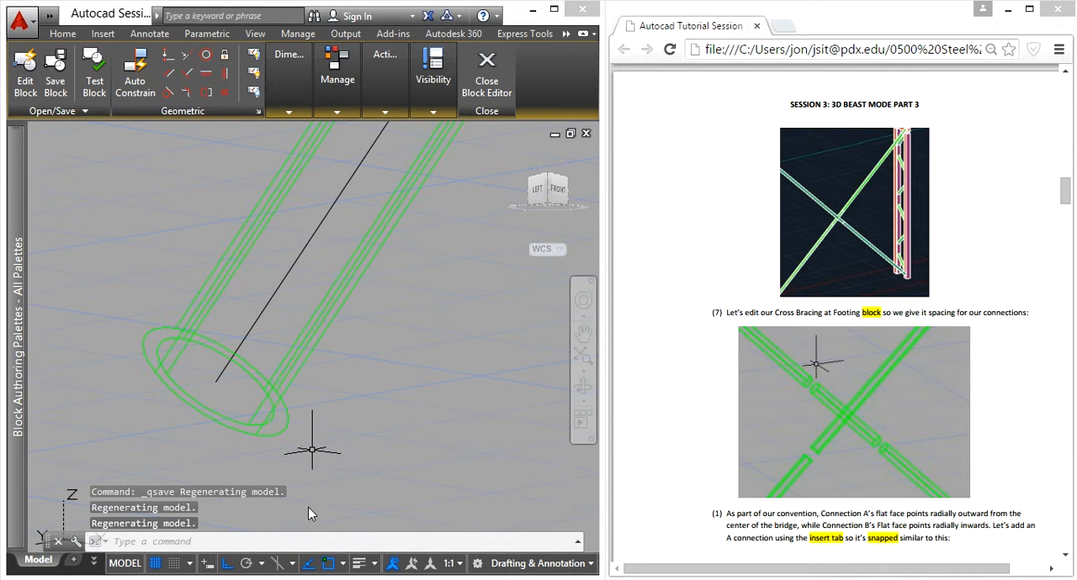
{"action": "right_click", "coordinate": [577, 579]}
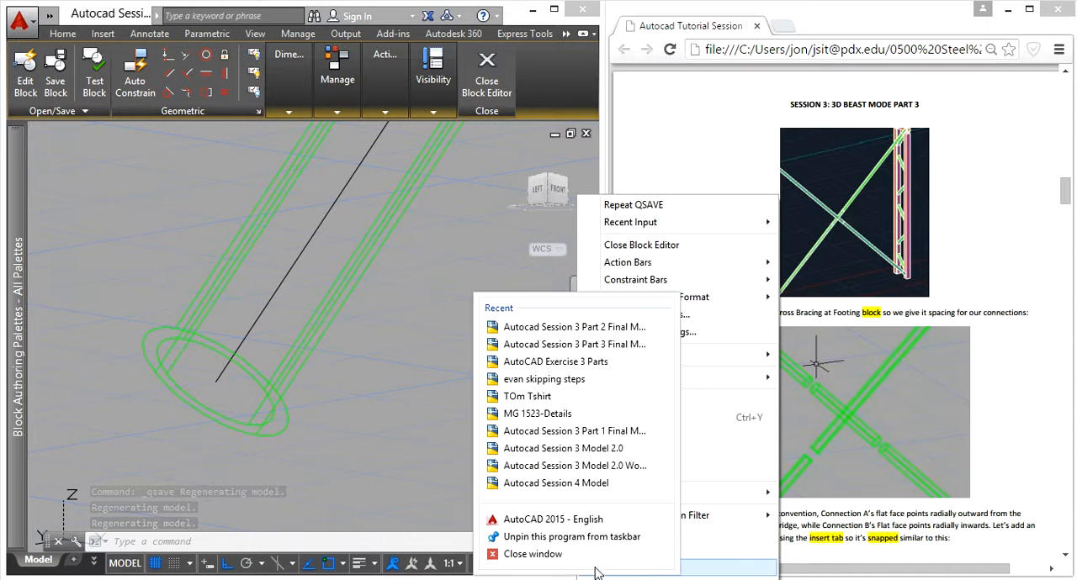
{"action": "left_click", "coordinate": [538, 559]}
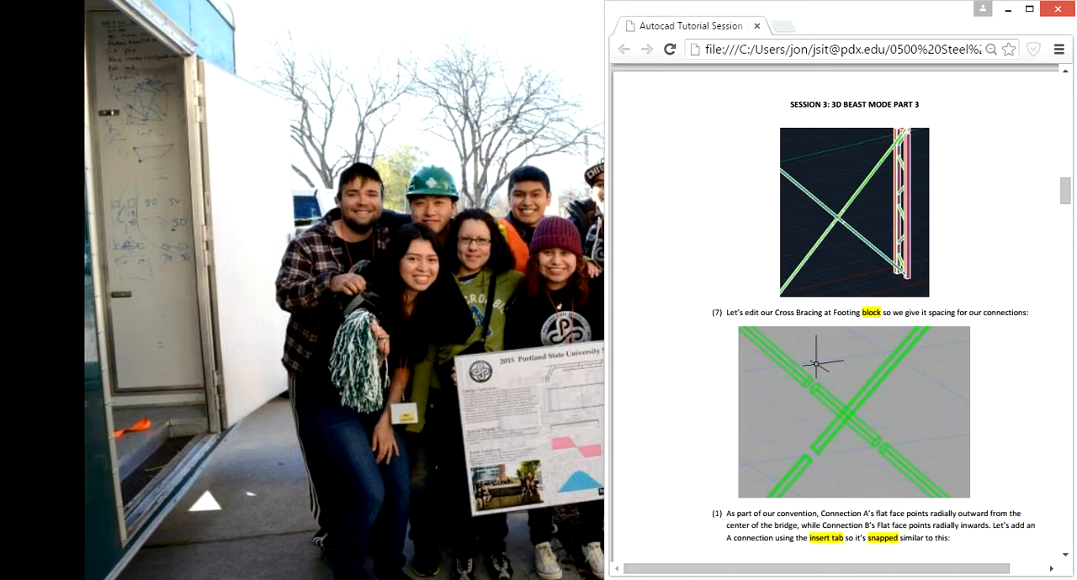
{"action": "left_click", "coordinate": [545, 579]}
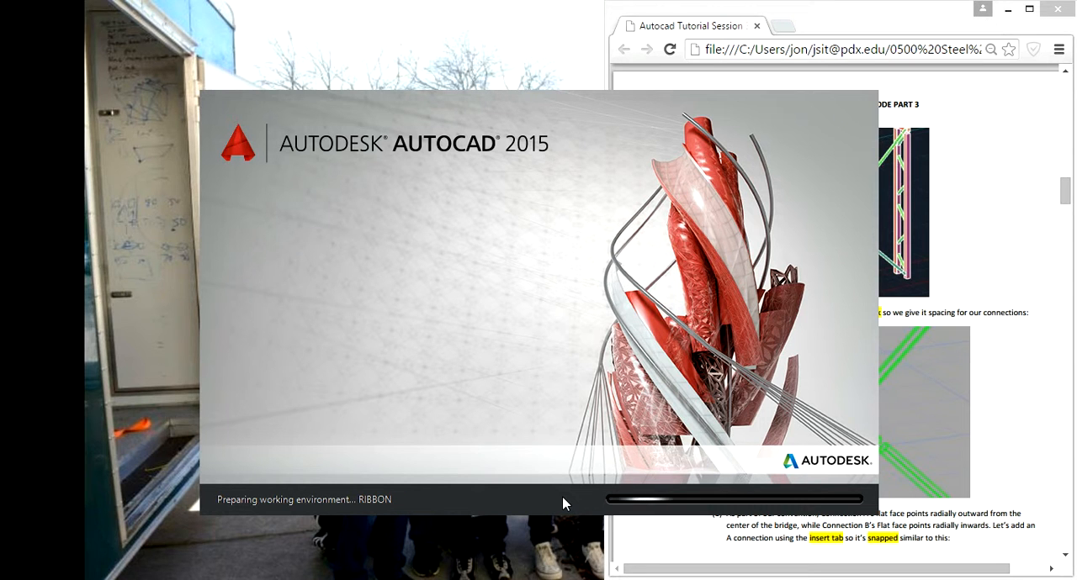
- Review the tutorial's instructions for the Cross Bracing at Footing block, from the connection spacing through placing and rotating the connections
{"action": "left_click", "coordinate": [1041, 367]}
{"action": "scroll", "coordinate": [1013, 341], "scroll_direction": "down", "scroll_amount": 6}
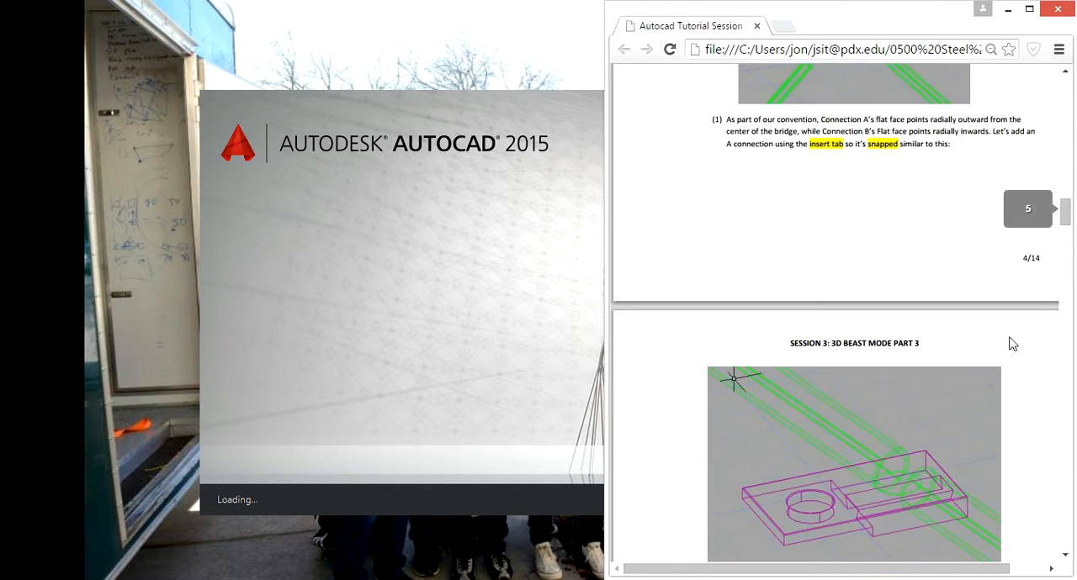
{"action": "scroll", "coordinate": [1004, 342], "scroll_direction": "up", "scroll_amount": 7}
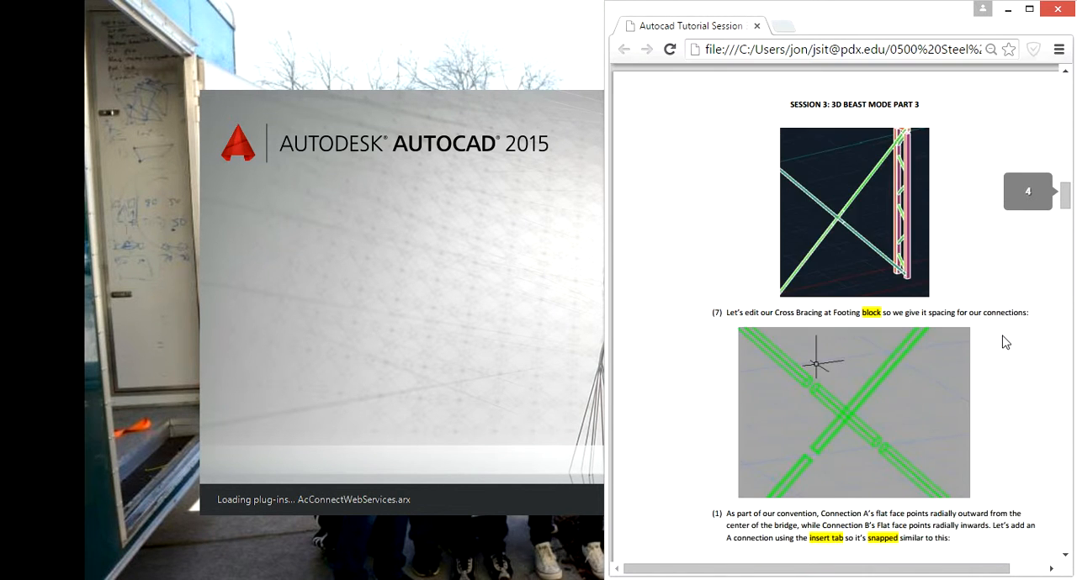
{"action": "scroll", "coordinate": [1003, 340], "scroll_direction": "down", "scroll_amount": 11}
{"action": "scroll", "coordinate": [1002, 338], "scroll_direction": "up", "scroll_amount": 2}
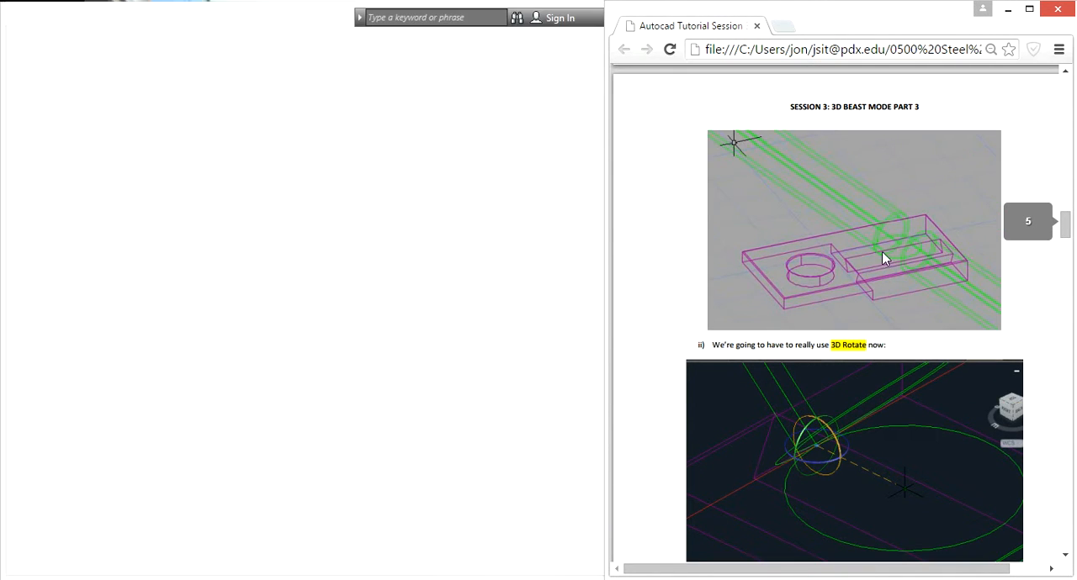
{"action": "scroll", "coordinate": [909, 274], "scroll_direction": "down", "scroll_amount": 12}
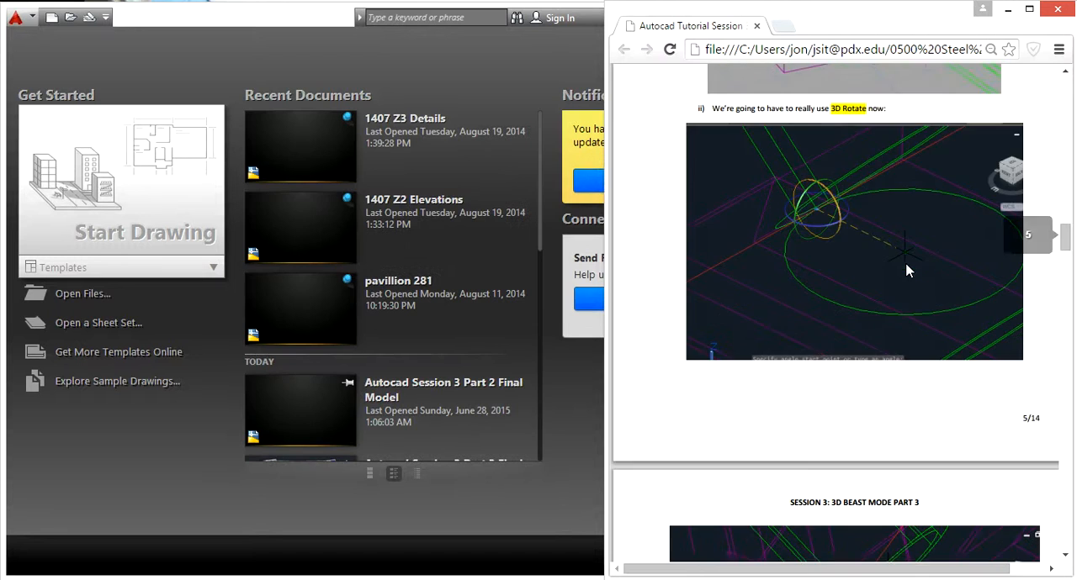
{"action": "scroll", "coordinate": [909, 280], "scroll_direction": "down", "scroll_amount": 20}
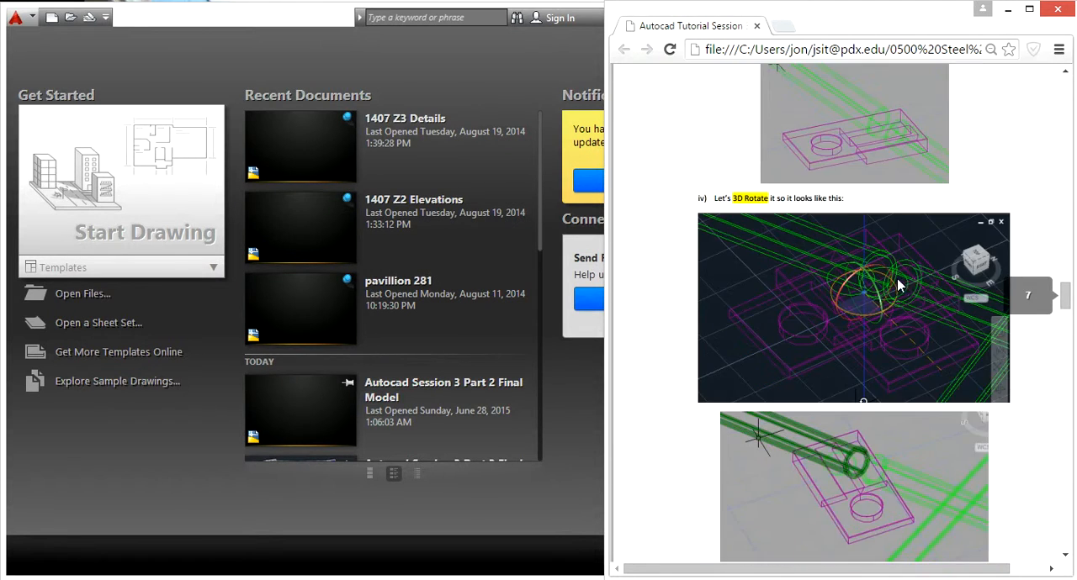
{"action": "scroll", "coordinate": [896, 290], "scroll_direction": "down", "scroll_amount": 20}
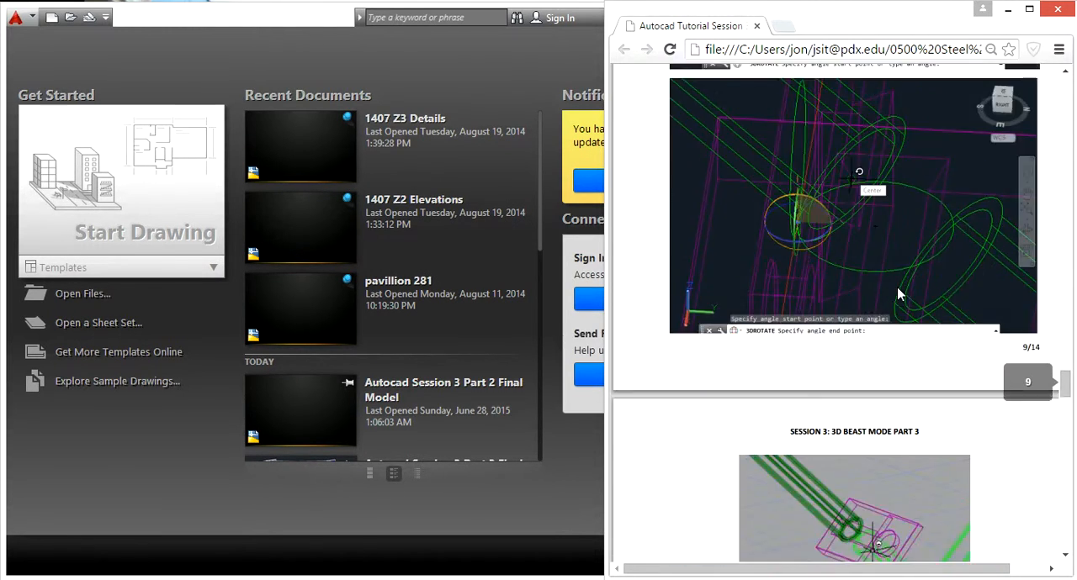
{"action": "scroll", "coordinate": [898, 292], "scroll_direction": "down", "scroll_amount": 6}
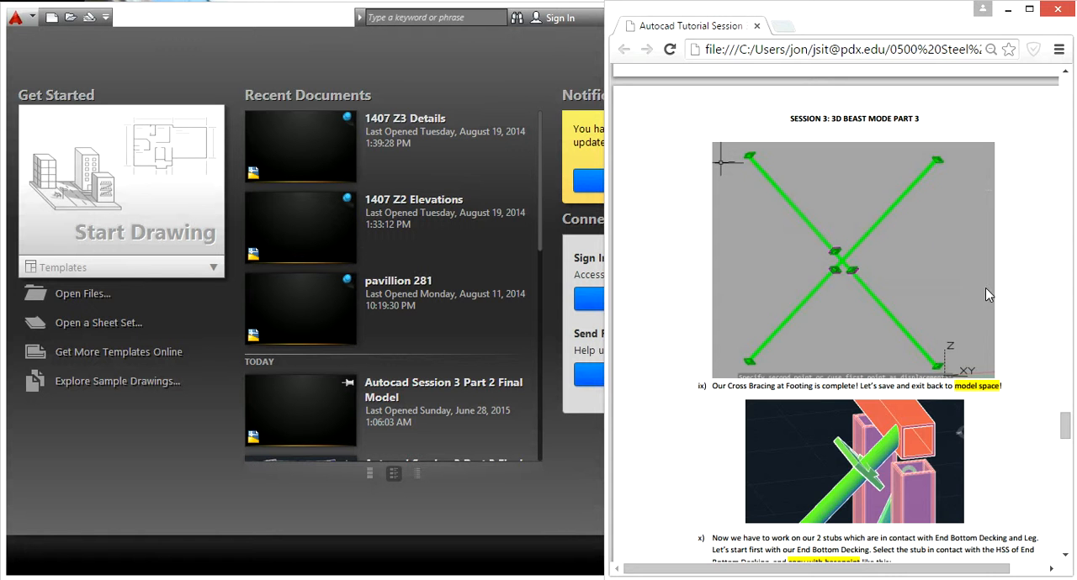
{"action": "scroll", "coordinate": [987, 288], "scroll_direction": "up", "scroll_amount": 20}
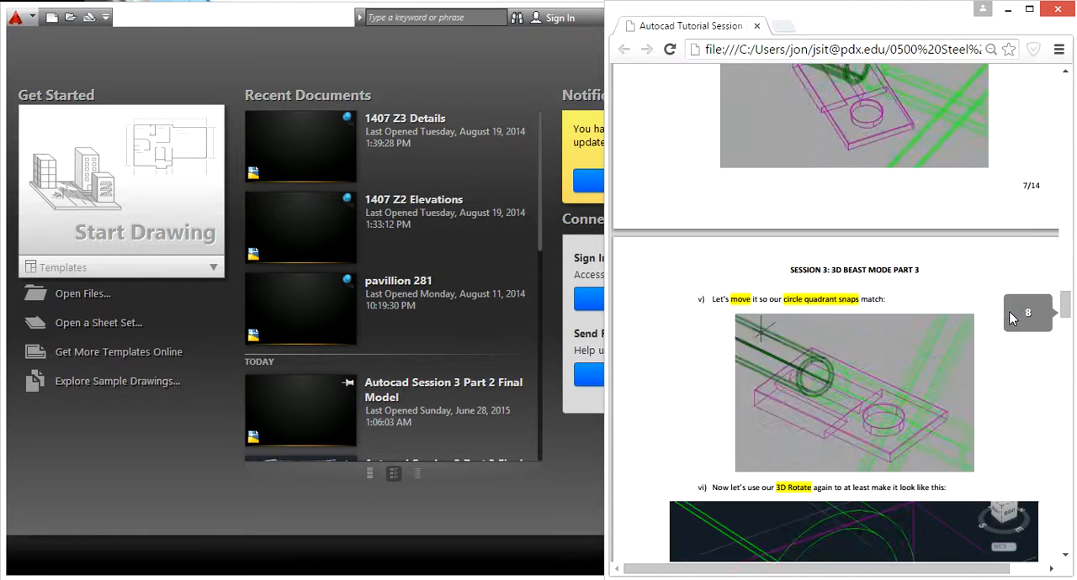
{"action": "scroll", "coordinate": [1012, 317], "scroll_direction": "up", "scroll_amount": 20}
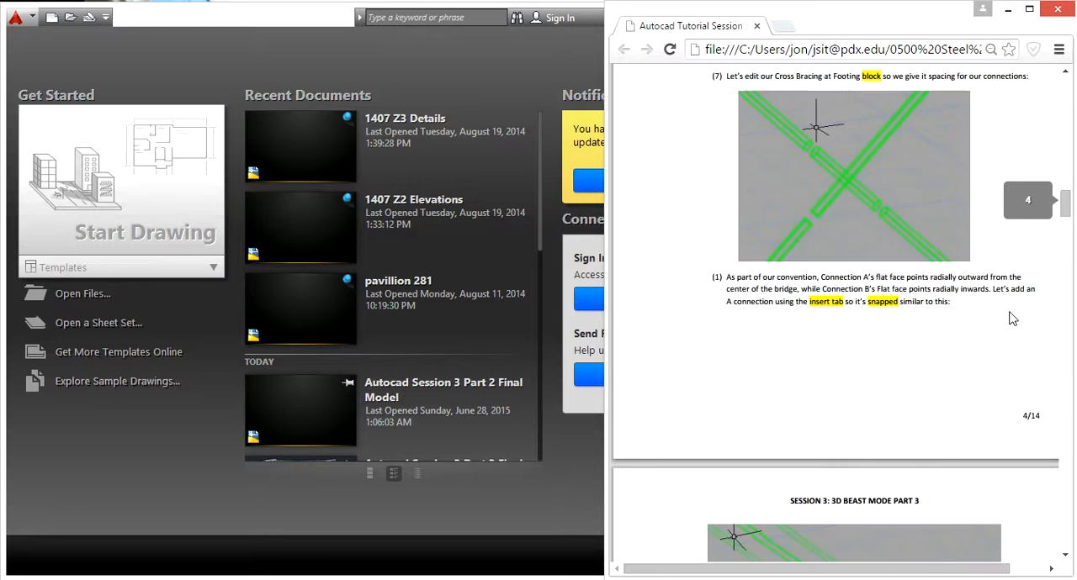
{"action": "scroll", "coordinate": [1012, 317], "scroll_direction": "up", "scroll_amount": 5}
{"action": "scroll", "coordinate": [1009, 317], "scroll_direction": "down", "scroll_amount": 3}
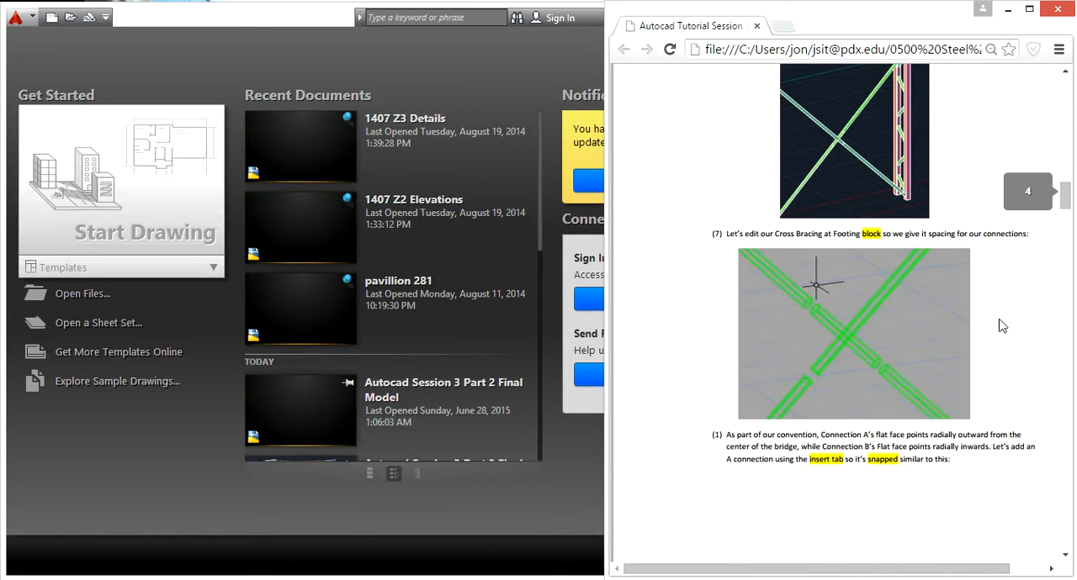
{"action": "scroll", "coordinate": [997, 349], "scroll_direction": "down", "scroll_amount": 5}
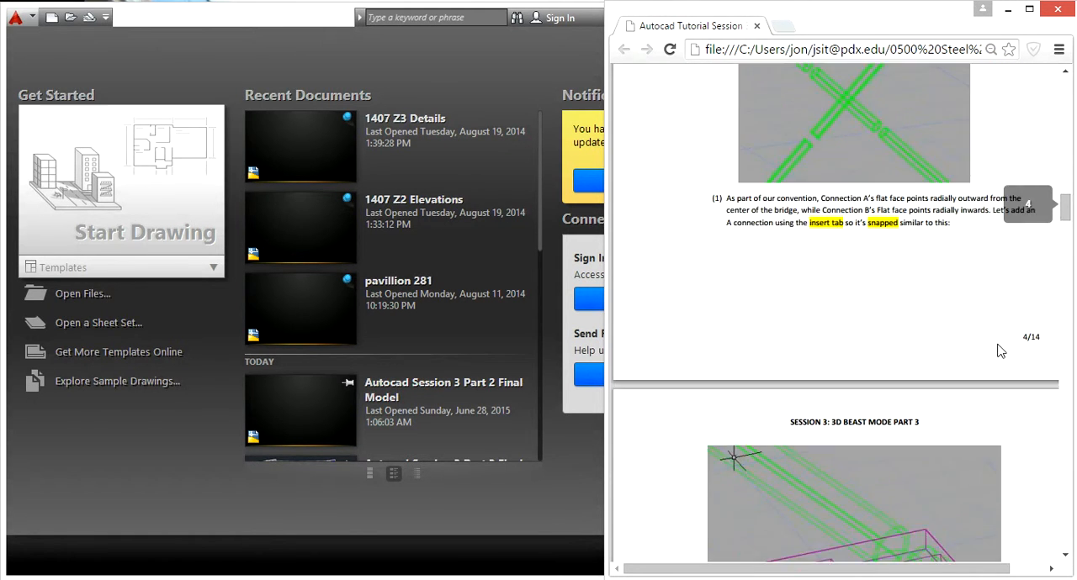
{"action": "scroll", "coordinate": [998, 348], "scroll_direction": "up", "scroll_amount": 5}
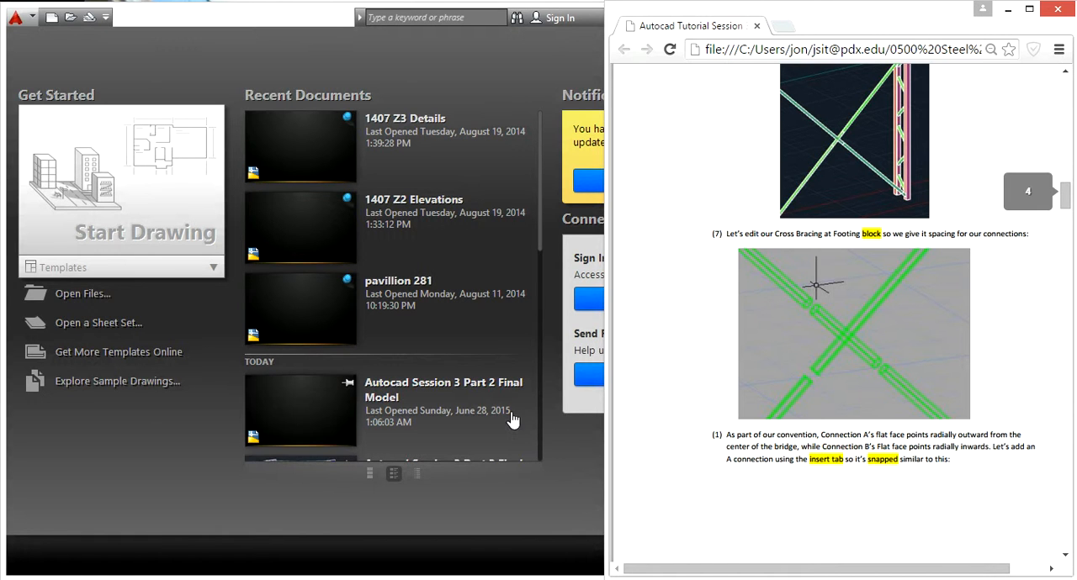
- Reopen the recent drawing Autocad Session 3 Part 2 Final Model
{"action": "left_click_drag", "start_coordinate": [540, 241], "coordinate": [539, 290]}
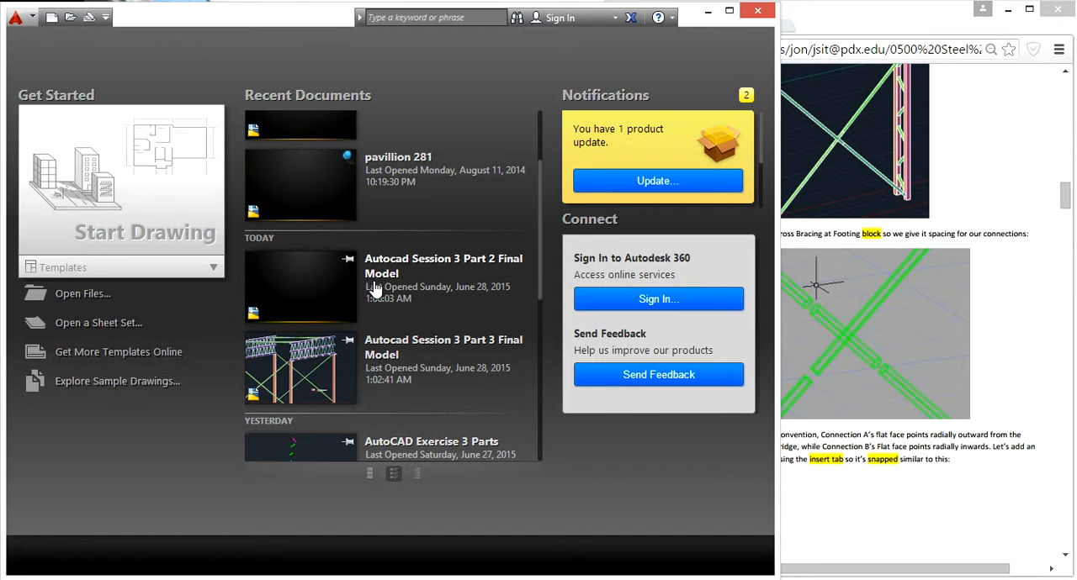
{"action": "left_click", "coordinate": [330, 283]}
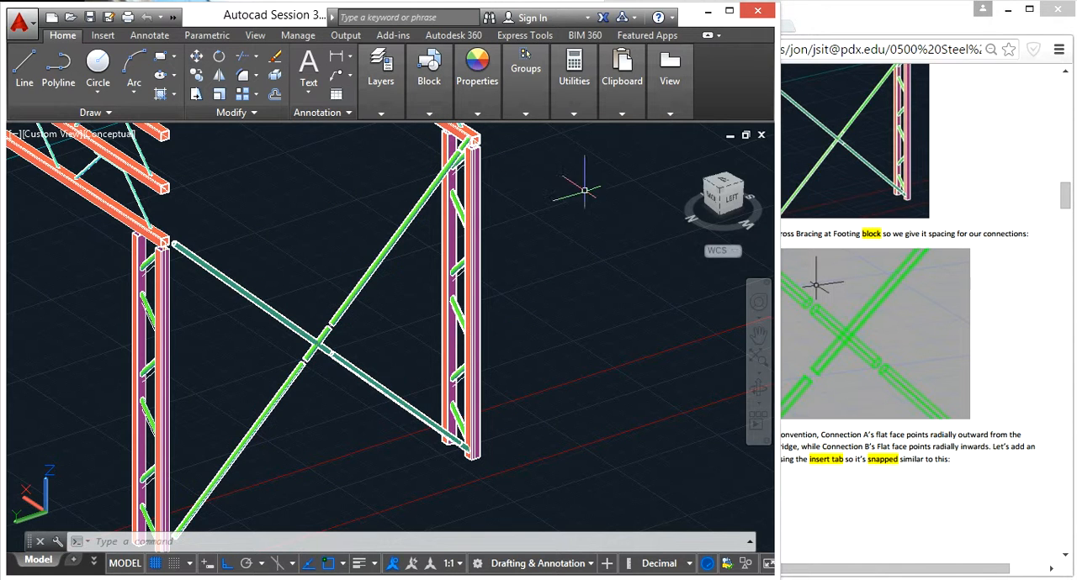
- Inspect the footing cross bracing for connection gaps at the crossing and at the outer tube ends near the legs
{"action": "scroll", "coordinate": [336, 330], "scroll_direction": "up", "scroll_amount": 3}
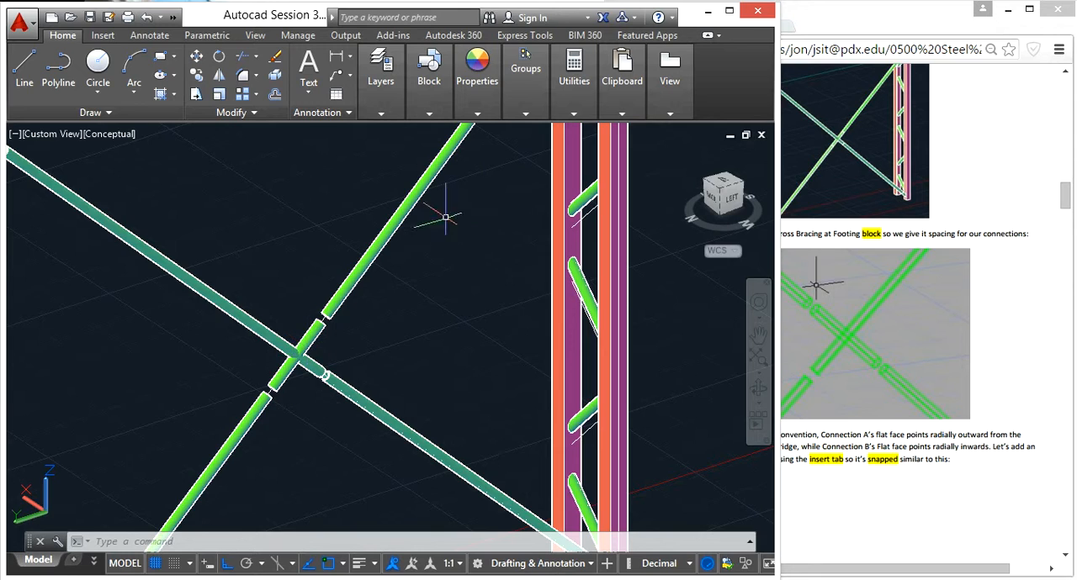
{"action": "scroll", "coordinate": [488, 200], "scroll_direction": "down", "scroll_amount": 4}
{"action": "middle_click_drag", "start_coordinate": [384, 357], "coordinate": [407, 301], "text": "shift"}
{"action": "scroll", "coordinate": [475, 194], "scroll_direction": "up", "scroll_amount": 6}
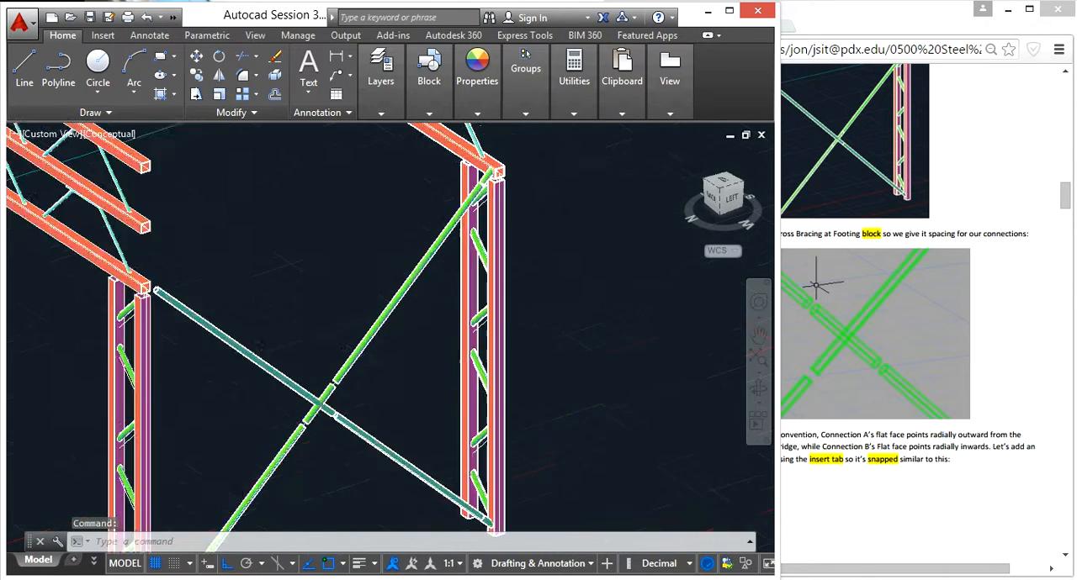
{"action": "scroll", "coordinate": [481, 198], "scroll_direction": "up", "scroll_amount": 4}
{"action": "scroll", "coordinate": [450, 225], "scroll_direction": "down", "scroll_amount": 10}
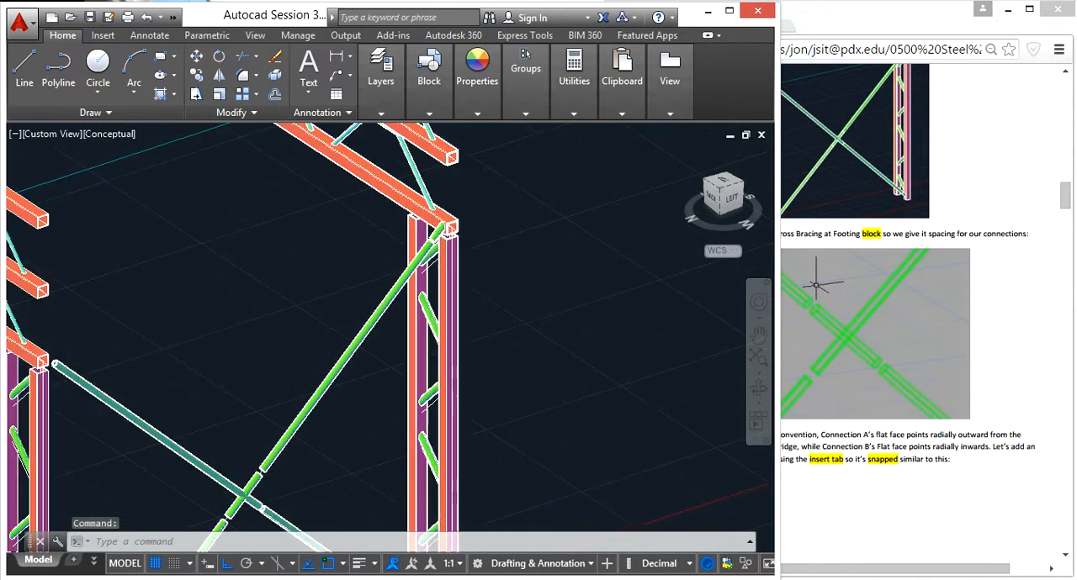
{"action": "middle_click_drag", "start_coordinate": [450, 226], "coordinate": [456, 154]}
{"action": "scroll", "coordinate": [410, 508], "scroll_direction": "up", "scroll_amount": 2}
{"action": "scroll", "coordinate": [451, 420], "scroll_direction": "up", "scroll_amount": 6}
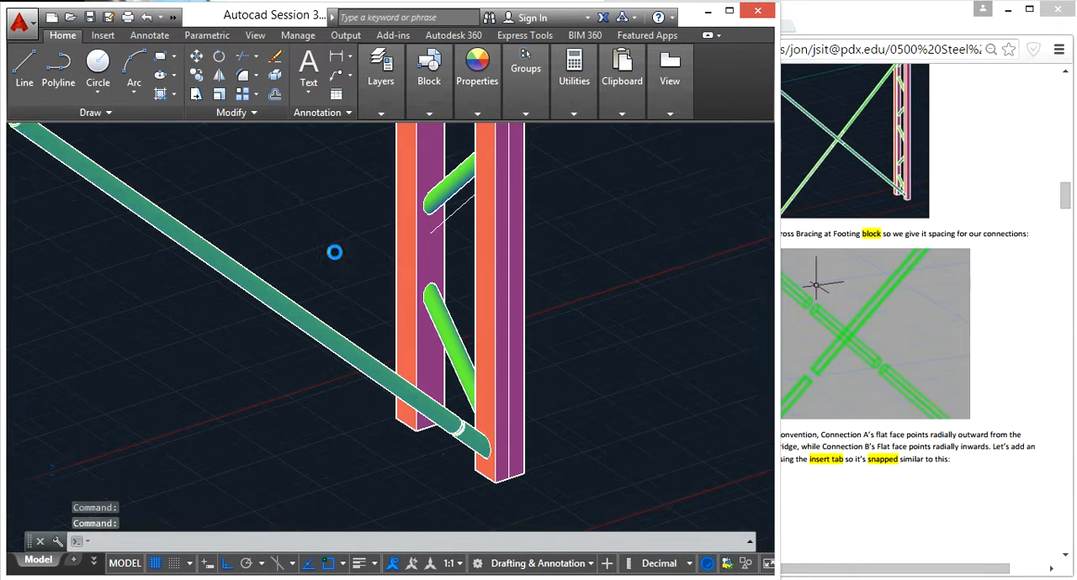
{"action": "scroll", "coordinate": [452, 423], "scroll_direction": "up", "scroll_amount": 3}
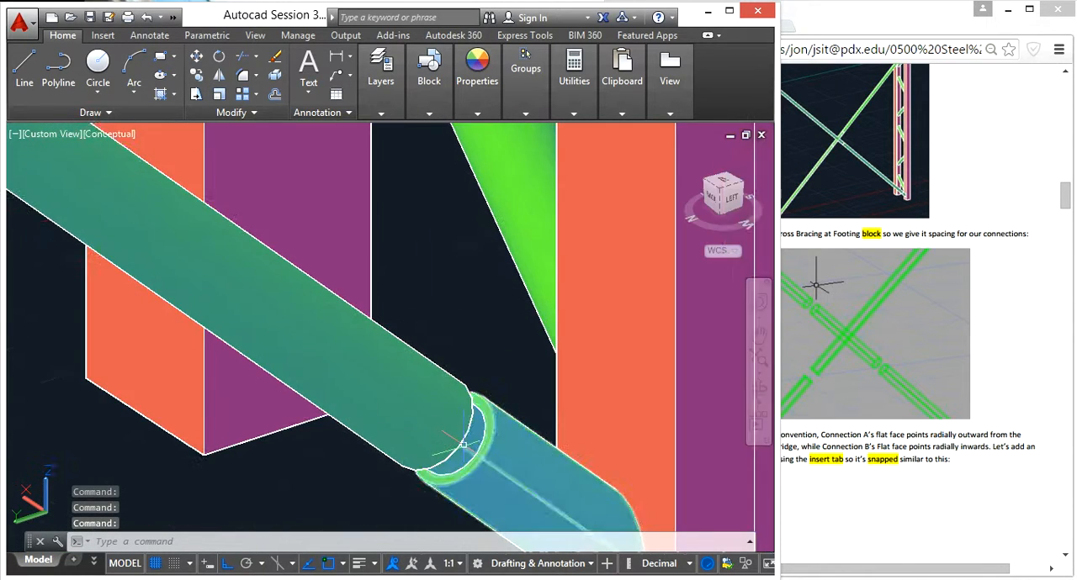
{"action": "scroll", "coordinate": [435, 463], "scroll_direction": "down", "scroll_amount": 8}
{"action": "scroll", "coordinate": [336, 455], "scroll_direction": "down", "scroll_amount": 5}
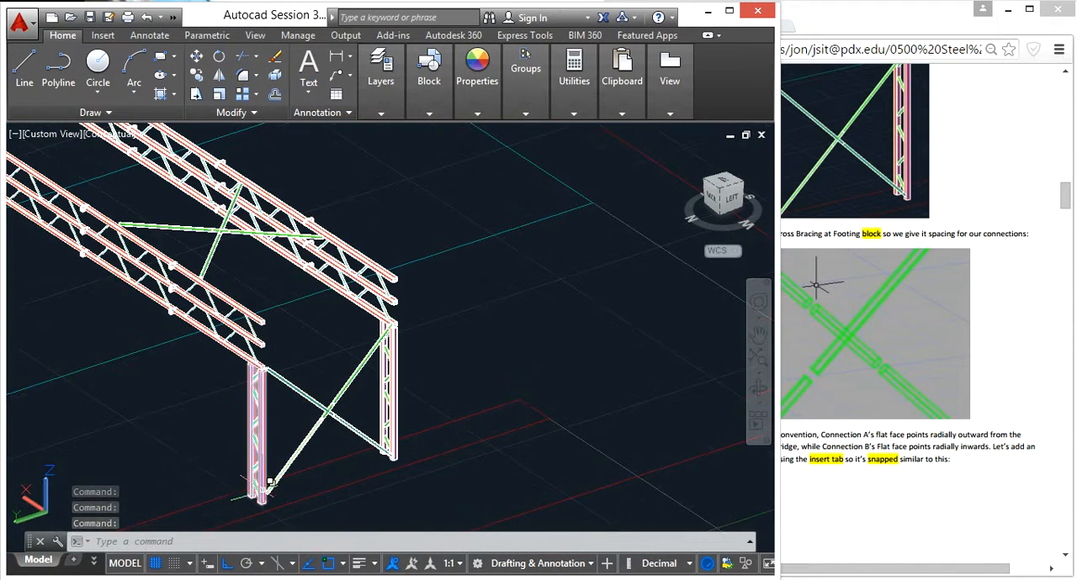
{"action": "scroll", "coordinate": [282, 492], "scroll_direction": "up", "scroll_amount": 8}
{"action": "scroll", "coordinate": [282, 492], "scroll_direction": "down", "scroll_amount": 7}
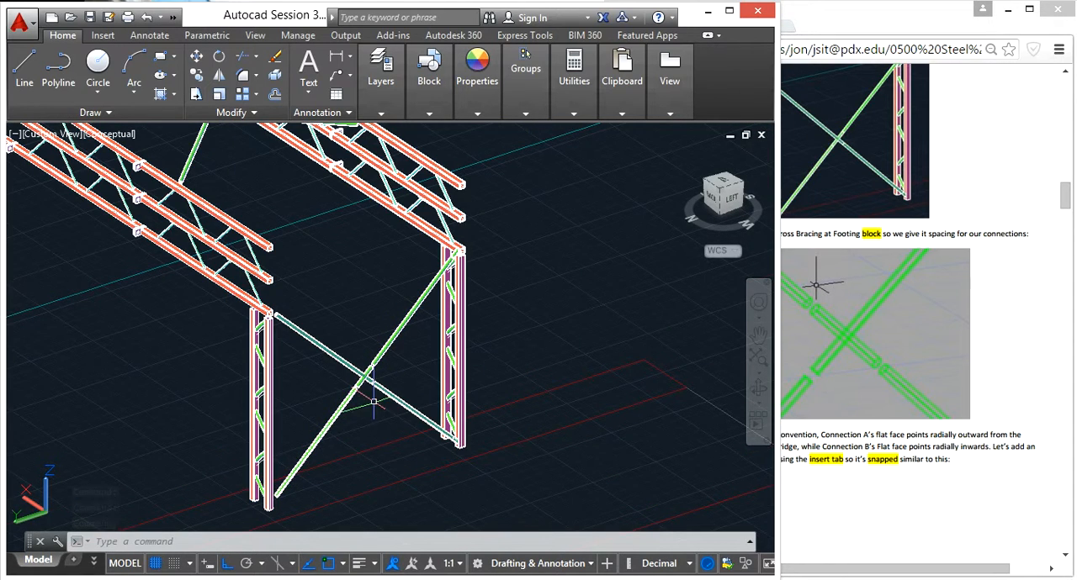
{"action": "scroll", "coordinate": [442, 436], "scroll_direction": "up", "scroll_amount": 4}
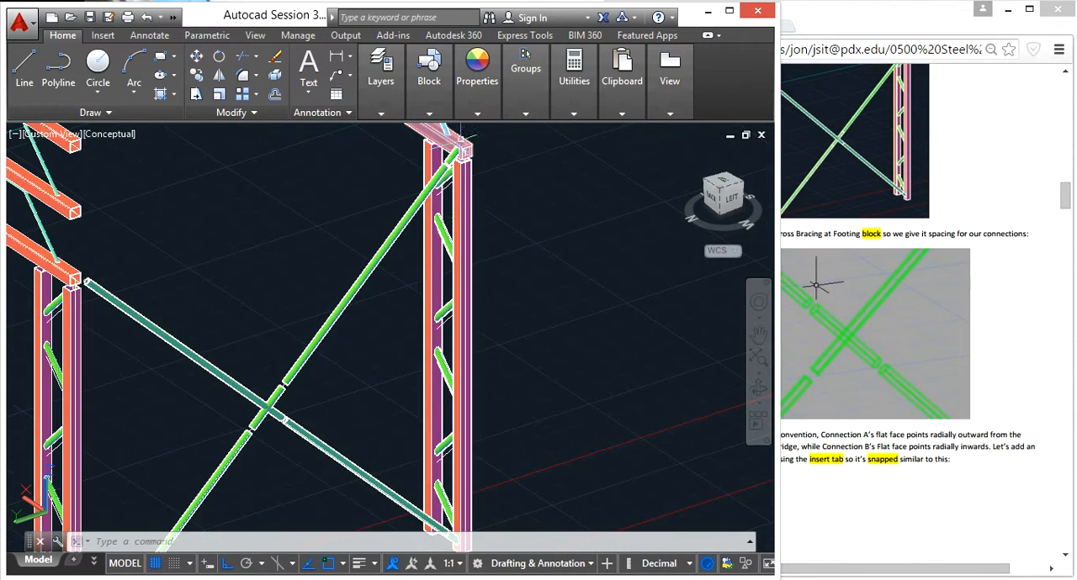
- Open the Cross Bracing at Footing block for editing from the crossed braces between the bridge legs
{"action": "scroll", "coordinate": [439, 379], "scroll_direction": "down", "scroll_amount": 3}
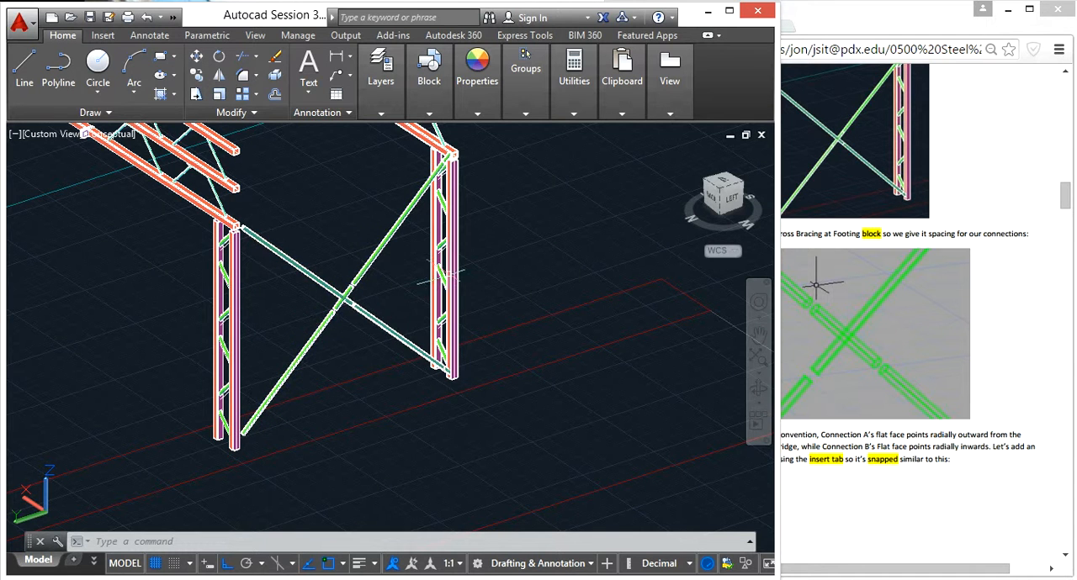
{"action": "left_click", "coordinate": [367, 362]}
{"action": "left_click", "coordinate": [320, 309]}
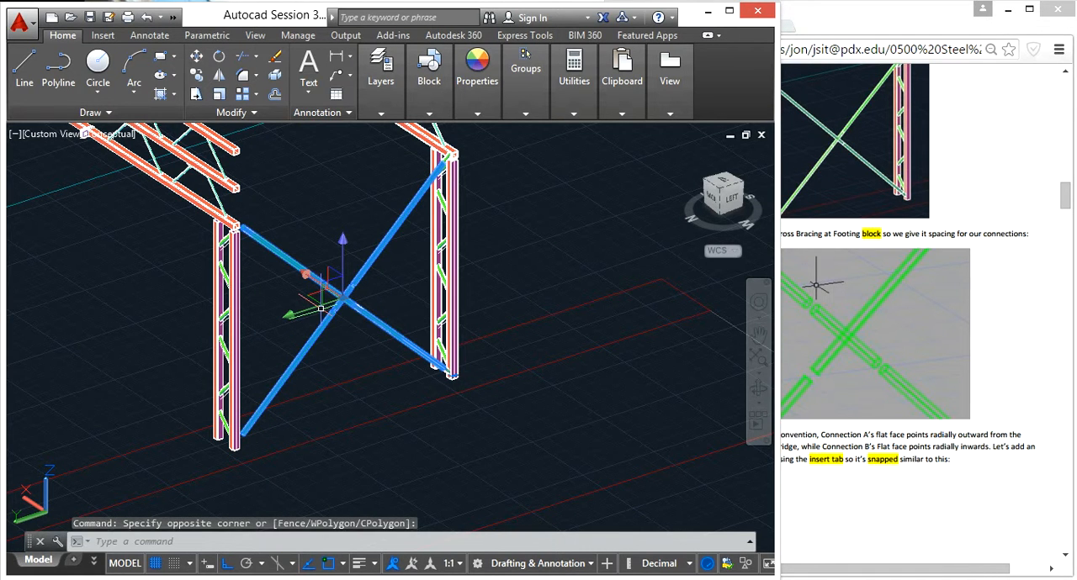
{"action": "type", "text": "b"}
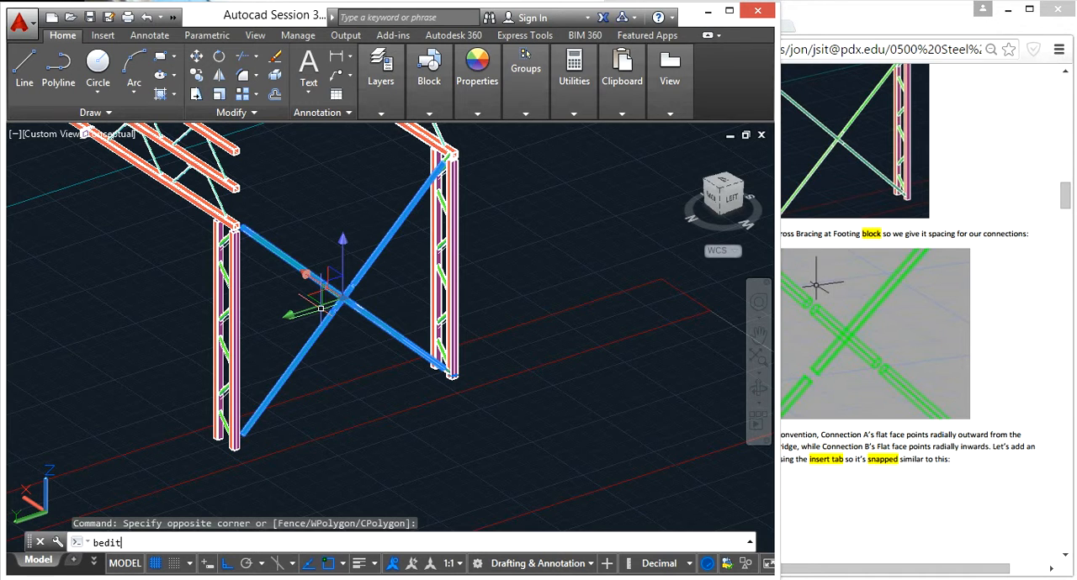
{"action": "type", "text": "edit"}
{"action": "key", "text": "Return"}
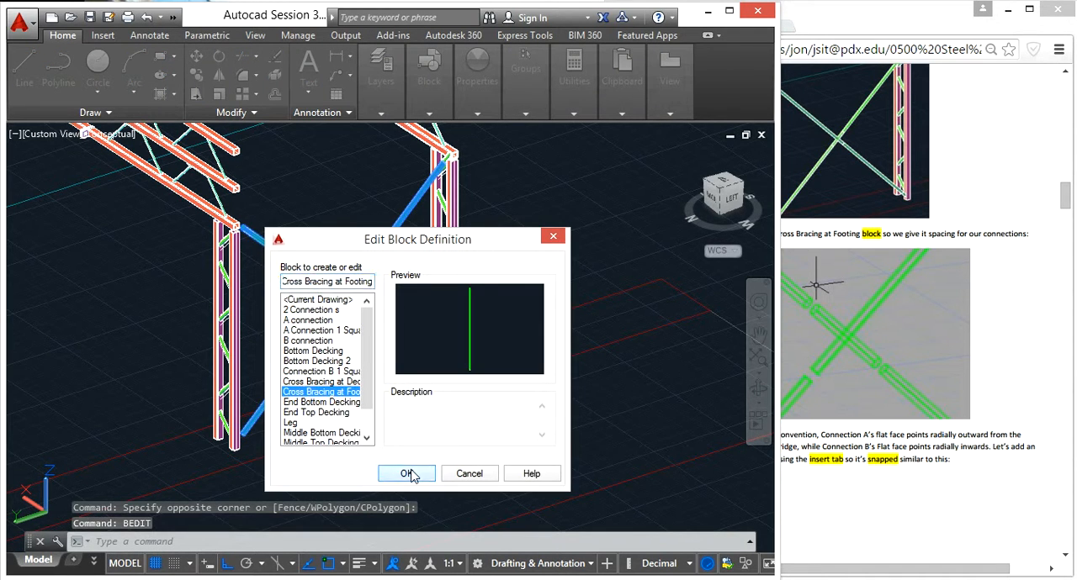
{"action": "left_click", "coordinate": [409, 474]}
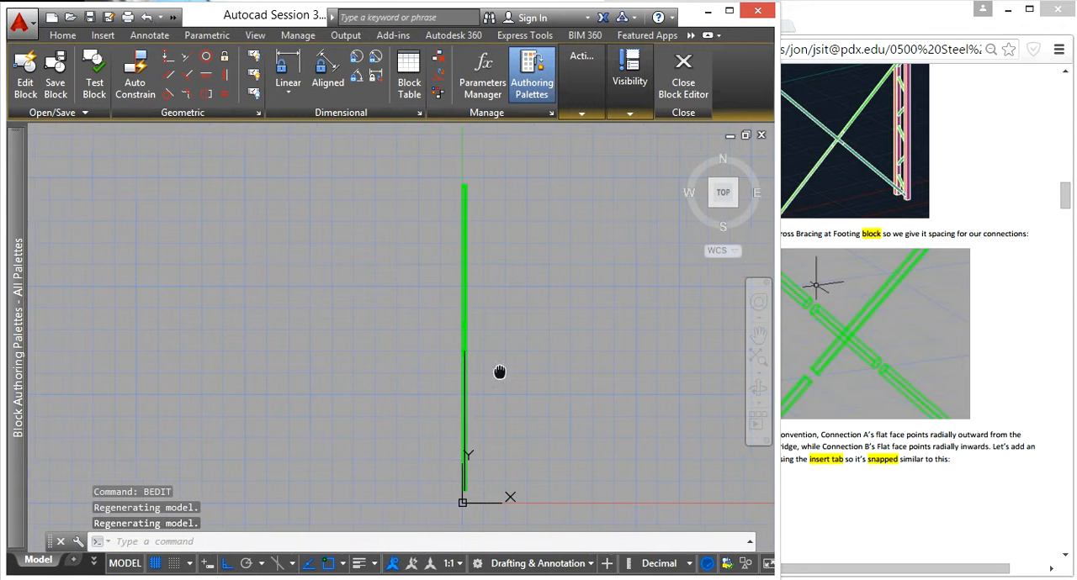
- Presspull the ring face at one outer end of the brace tube by -.18 to shorten it
{"action": "key", "text": "Escape"}
{"action": "key", "text": "Escape"}
{"action": "mouse_move", "coordinate": [402, 417]}
{"action": "middle_mouse_down", "text": "shift"}
{"action": "mouse_move", "coordinate": [462, 366]}
{"action": "mouse_move", "coordinate": [467, 245]}
{"action": "middle_mouse_up", "text": "shift"}
{"action": "middle_click_drag", "start_coordinate": [421, 363], "coordinate": [476, 216], "text": "shift"}
{"action": "middle_click_drag", "start_coordinate": [317, 407], "coordinate": [409, 351], "text": "shift"}
{"action": "scroll", "coordinate": [242, 431], "scroll_direction": "up", "scroll_amount": 5}
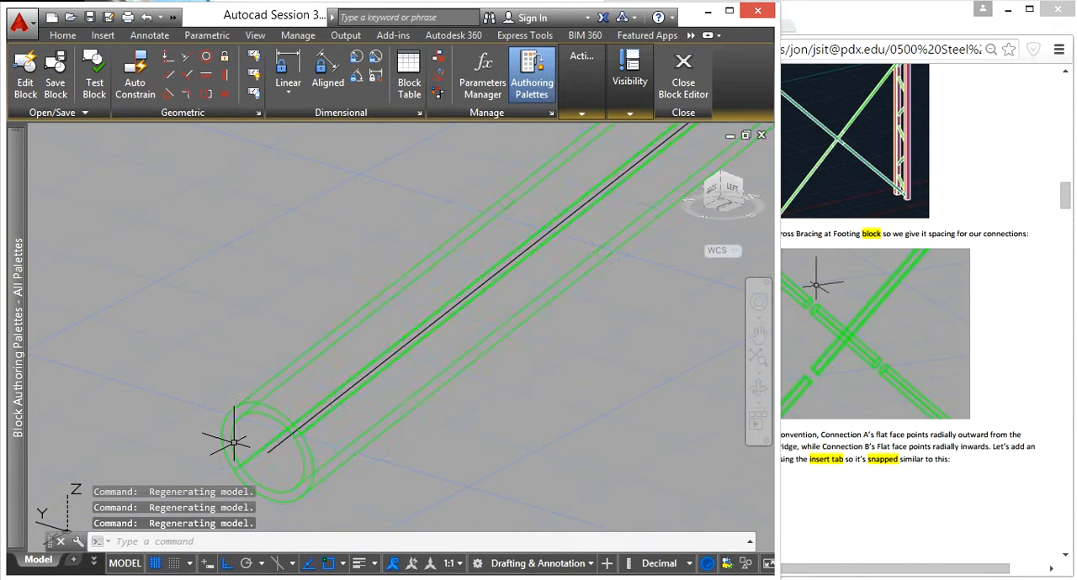
{"action": "type", "text": "presspull"}
{"action": "key", "text": "Return"}
{"action": "scroll", "coordinate": [234, 442], "scroll_direction": "up", "scroll_amount": 2}
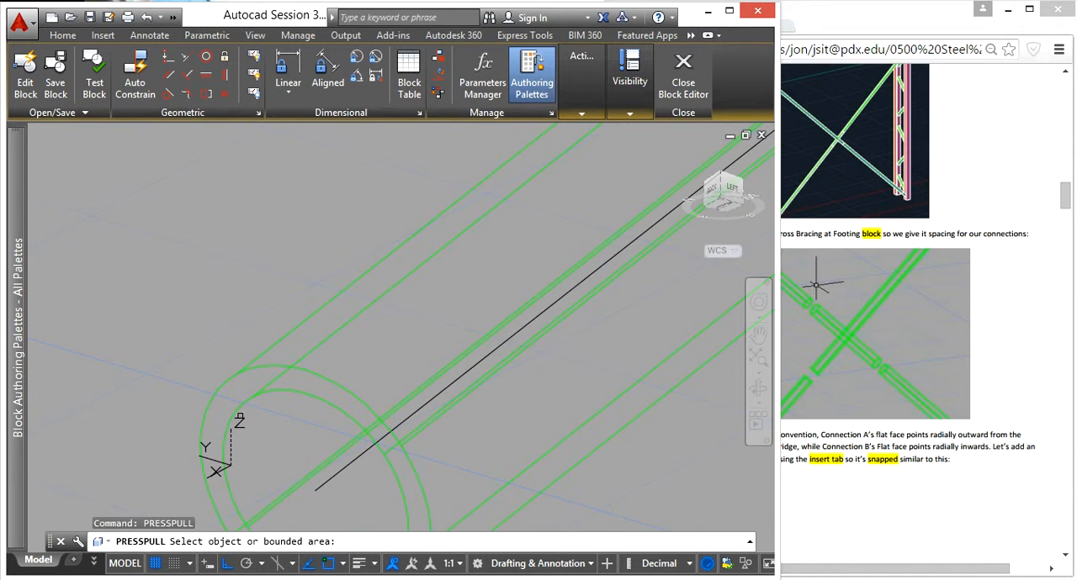
{"action": "scroll", "coordinate": [240, 395], "scroll_direction": "up", "scroll_amount": 2}
{"action": "left_click", "coordinate": [240, 395]}
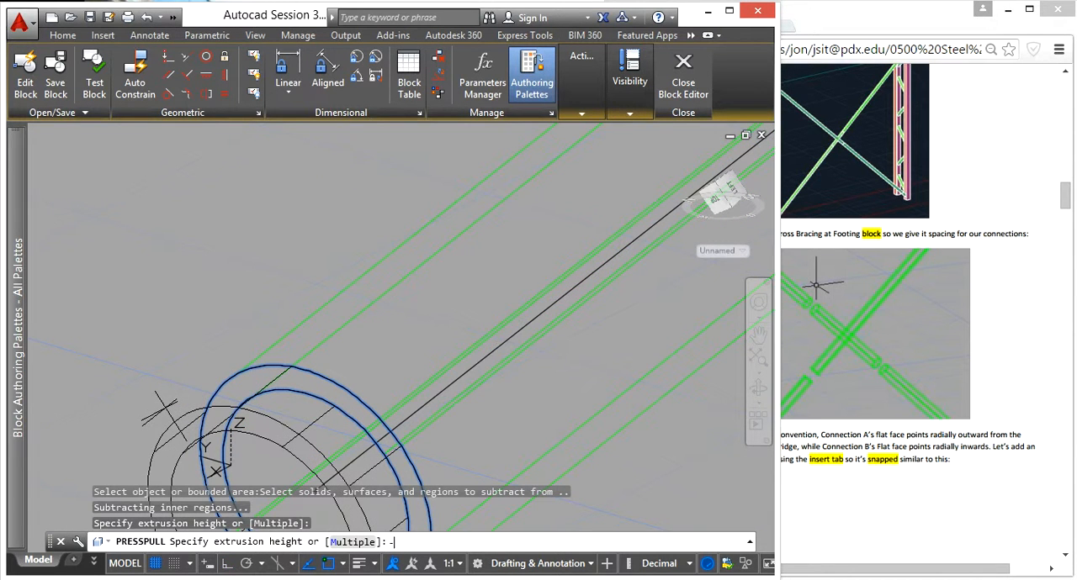
{"action": "type", "text": "-.18"}
{"action": "key", "text": "Return"}
- Presspull the ring face at the brace's opposite outer end by -.18, and close the block editor with the changes saved
{"action": "scroll", "coordinate": [258, 340], "scroll_direction": "down", "scroll_amount": 6}
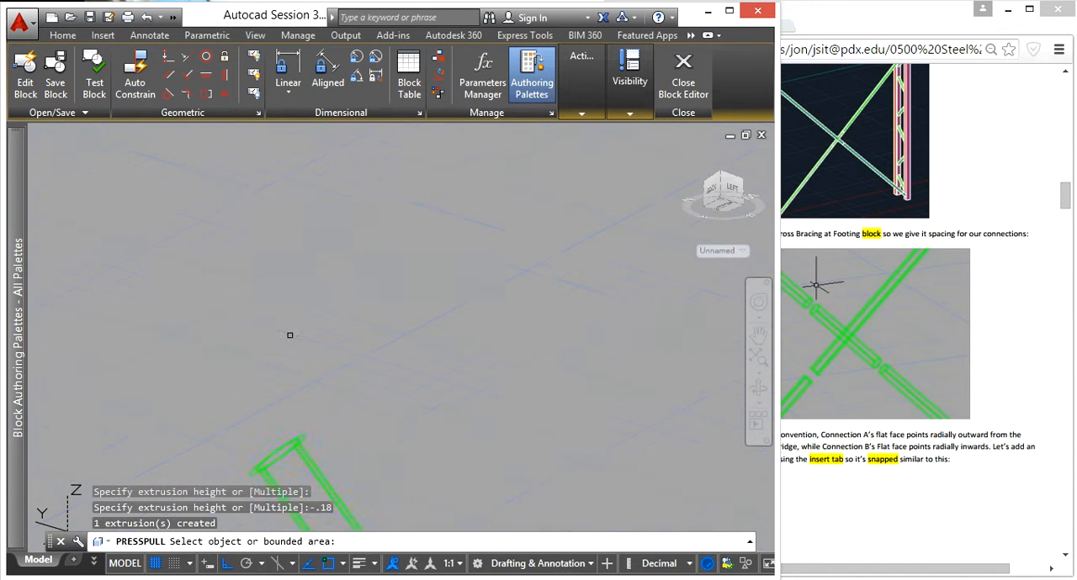
{"action": "scroll", "coordinate": [332, 285], "scroll_direction": "up", "scroll_amount": 5}
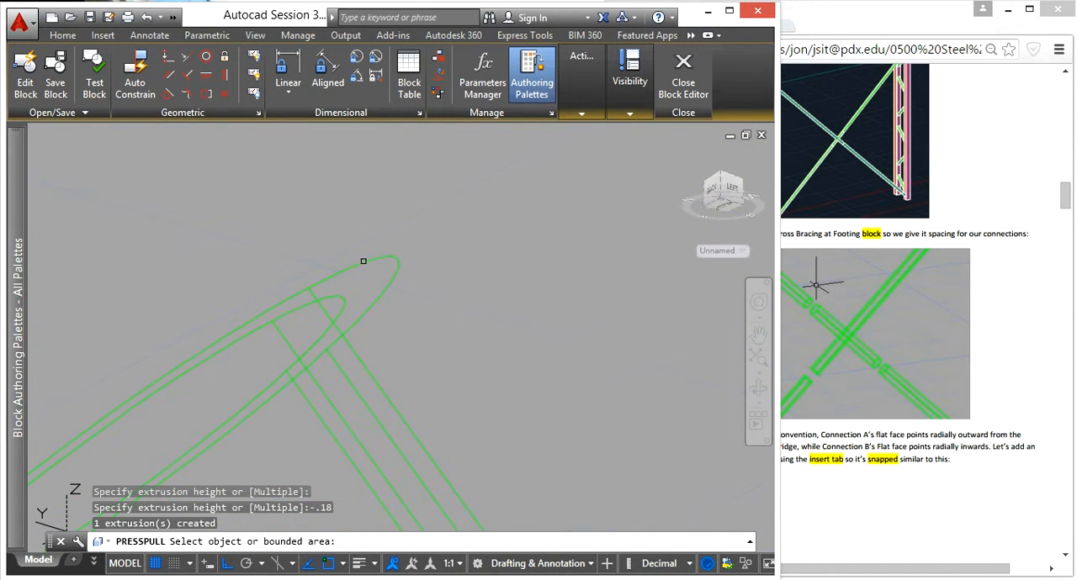
{"action": "left_click", "coordinate": [360, 272]}
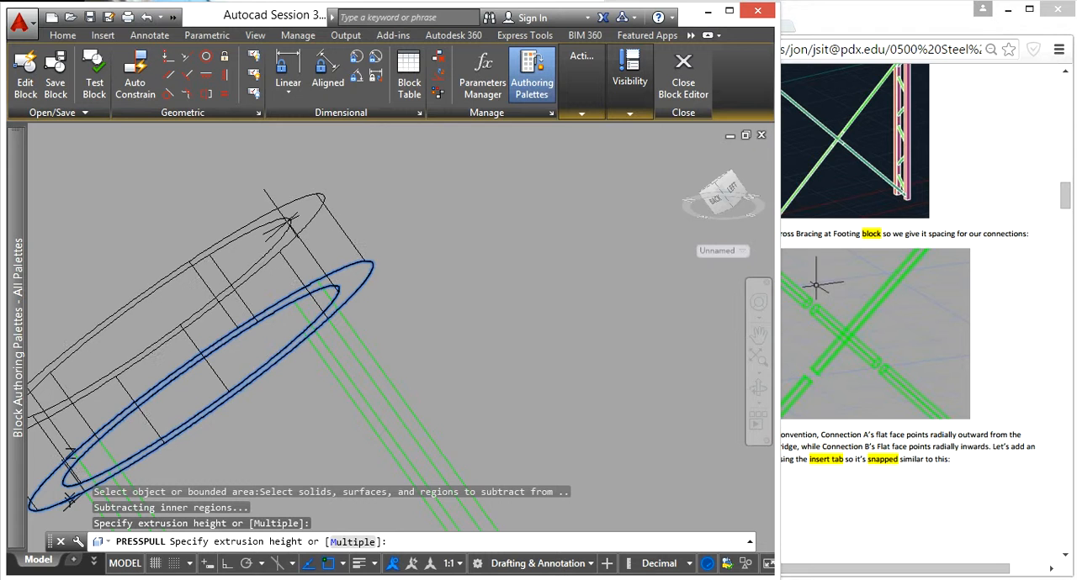
{"action": "key", "text": "Return"}
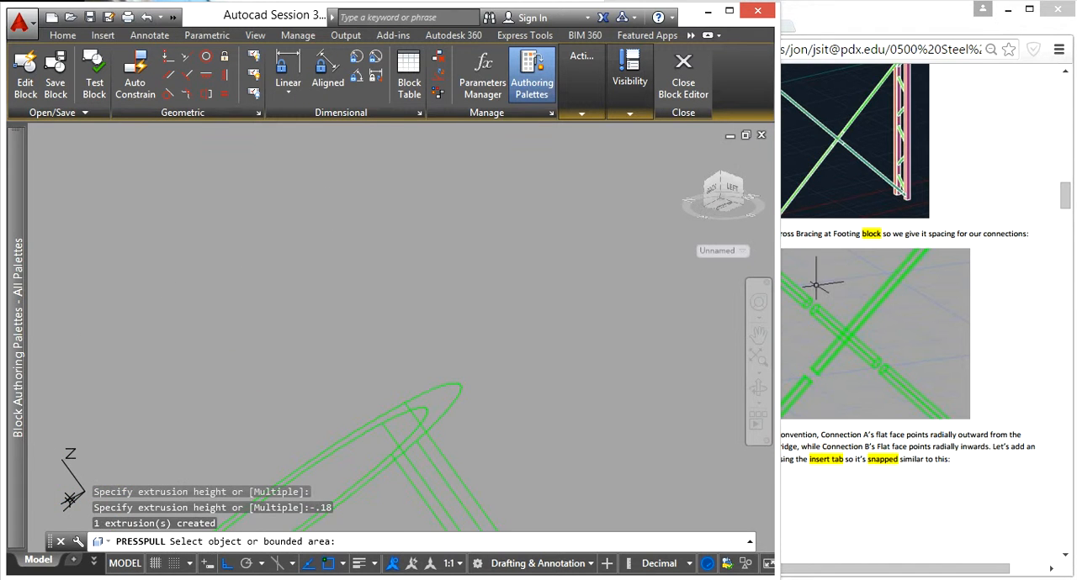
{"action": "key", "text": "Return"}
{"action": "left_click", "coordinate": [698, 91]}
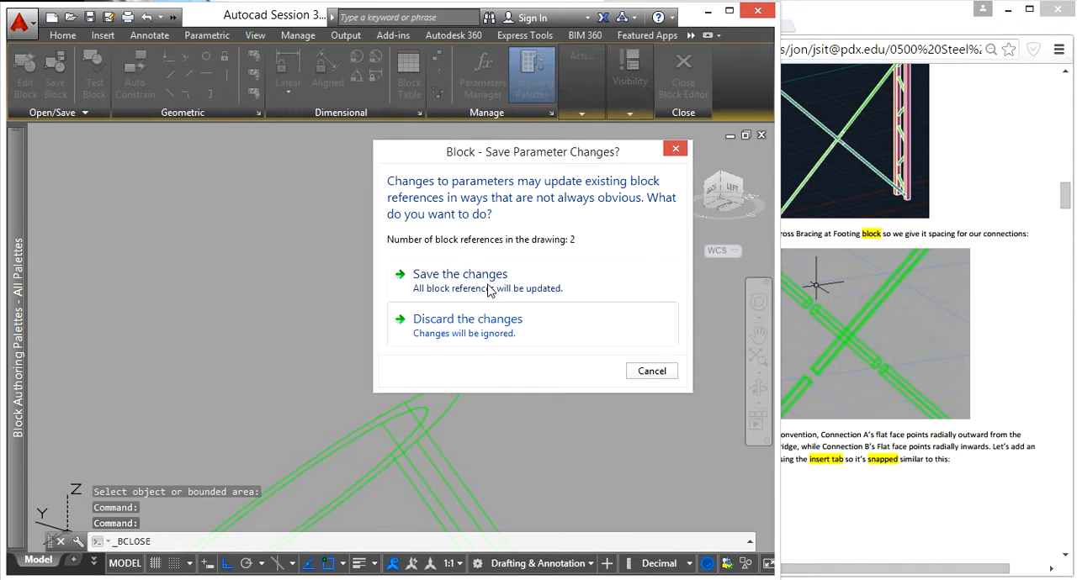
{"action": "left_click", "coordinate": [493, 284]}
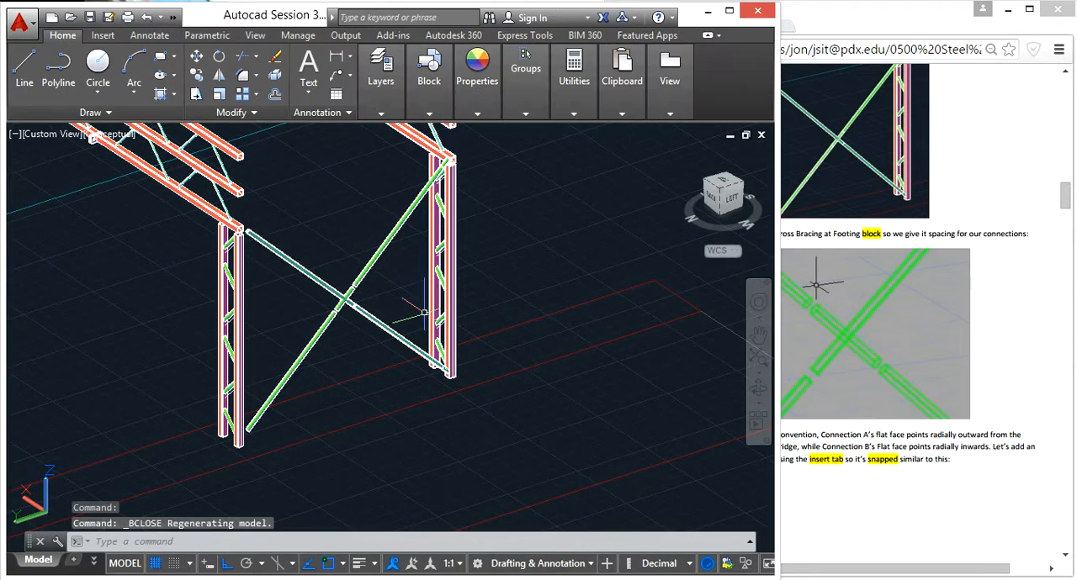
- Inspect the footing cross bracing from the other side of the bridge for gaps at the crossing and outer tube ends
{"action": "middle_click_drag", "start_coordinate": [385, 284], "coordinate": [432, 361]}
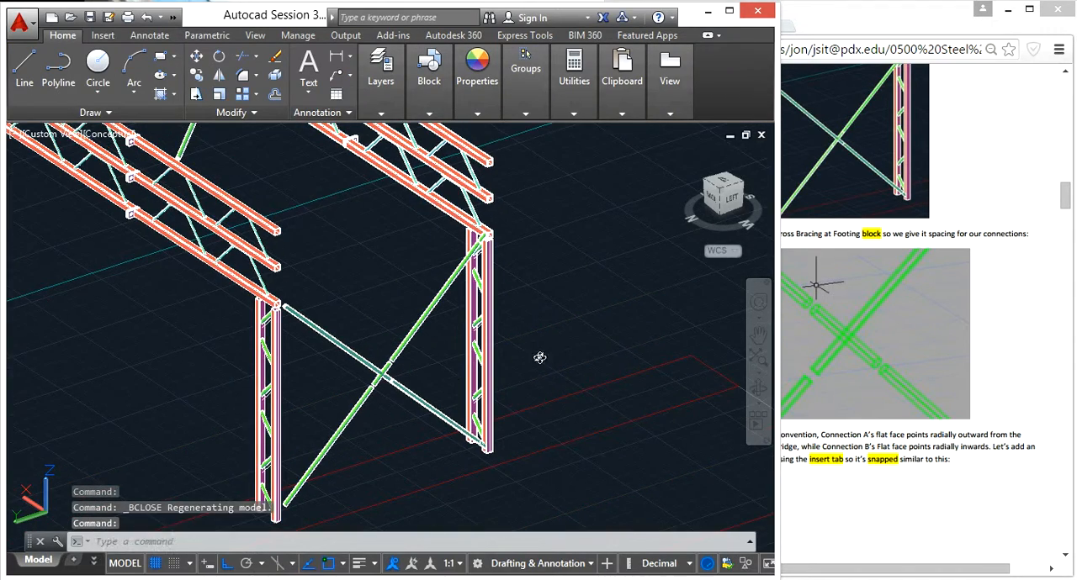
{"action": "middle_click_drag", "start_coordinate": [539, 356], "coordinate": [353, 306], "text": "shift"}
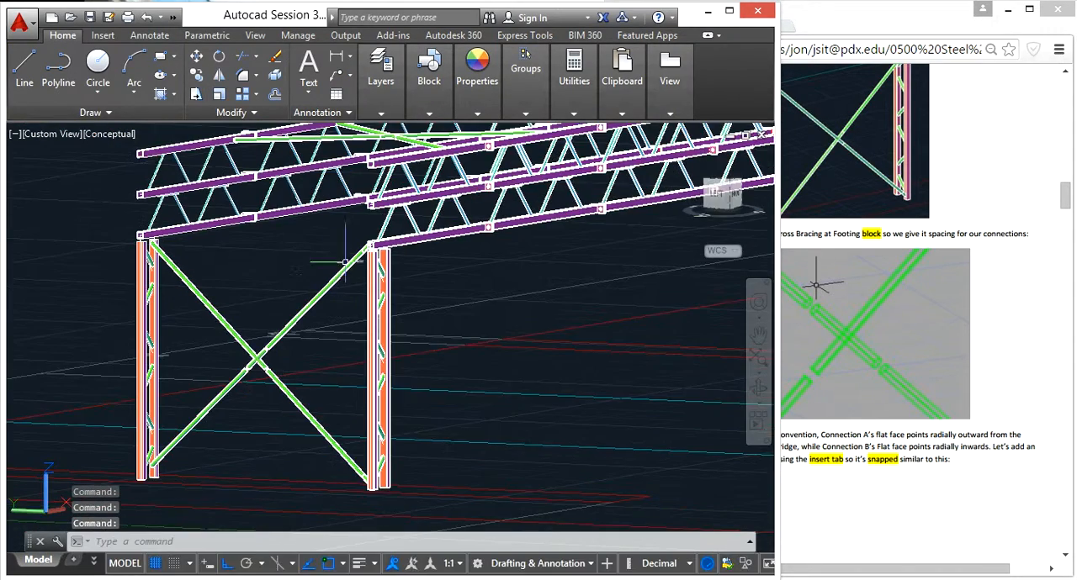
{"action": "scroll", "coordinate": [336, 269], "scroll_direction": "up", "scroll_amount": 5}
{"action": "scroll", "coordinate": [357, 244], "scroll_direction": "up", "scroll_amount": 5}
{"action": "scroll", "coordinate": [457, 247], "scroll_direction": "down", "scroll_amount": 7}
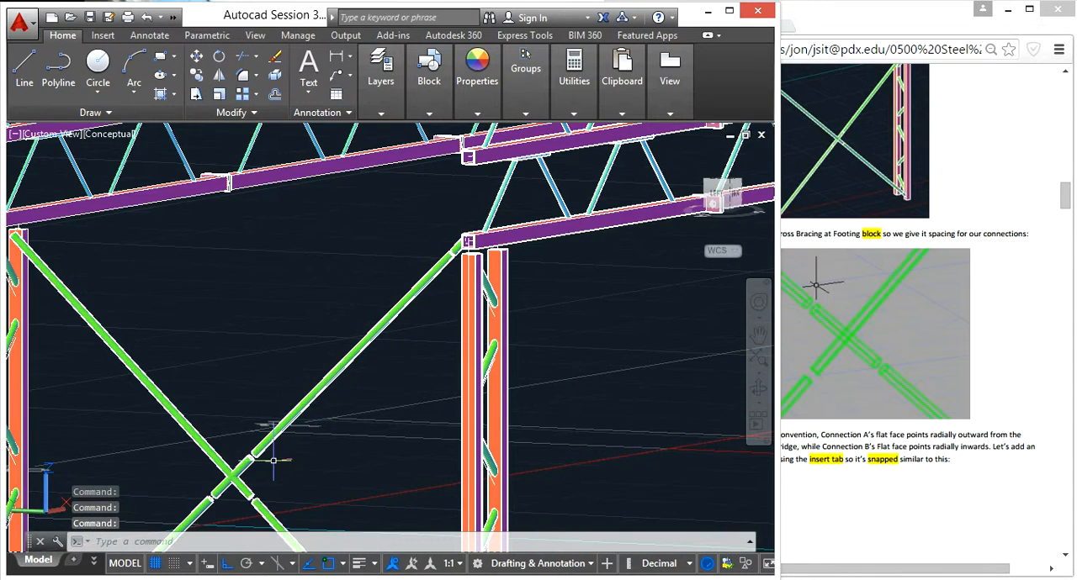
{"action": "scroll", "coordinate": [320, 345], "scroll_direction": "down", "scroll_amount": 10}
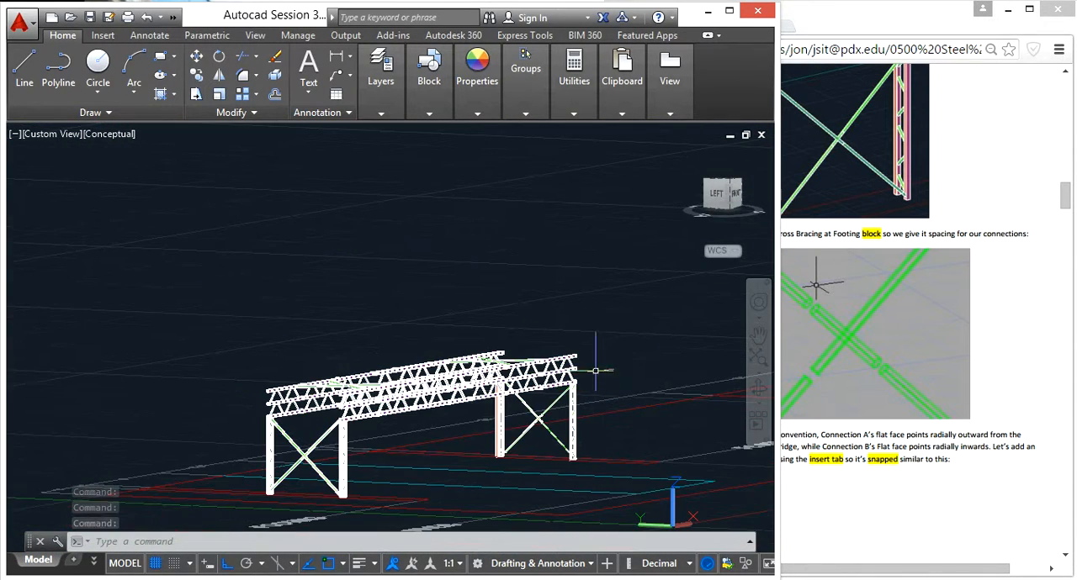
- Define a block named A Connection .5 Round from the pink plate and its green circle, with the base point at the circle's center
{"action": "middle_click_drag", "start_coordinate": [321, 345], "coordinate": [135, 292]}
{"action": "scroll", "coordinate": [399, 317], "scroll_direction": "up", "scroll_amount": 8}
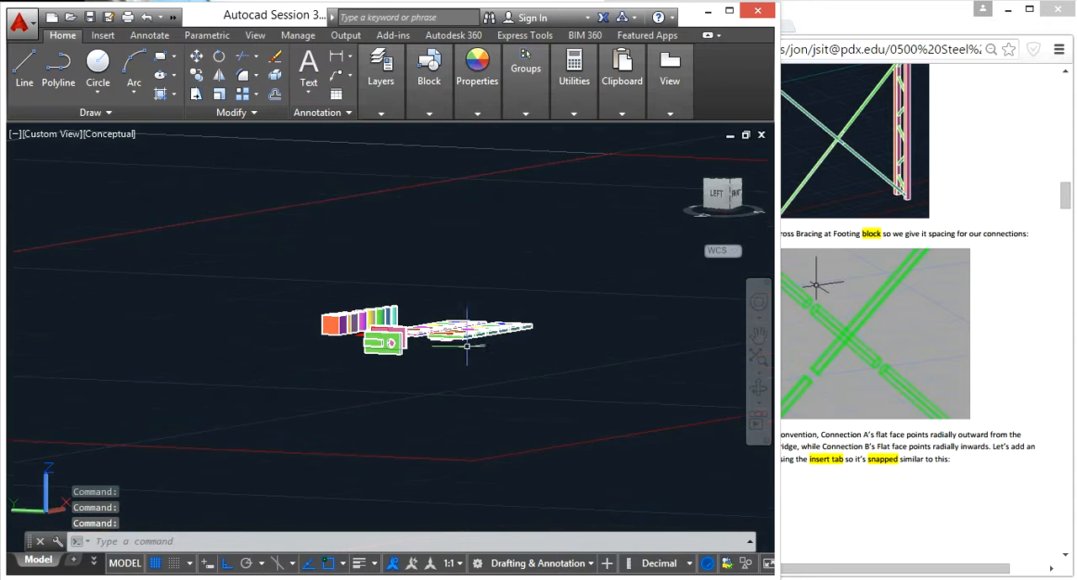
{"action": "middle_click_drag", "start_coordinate": [451, 340], "coordinate": [415, 433], "text": "shift"}
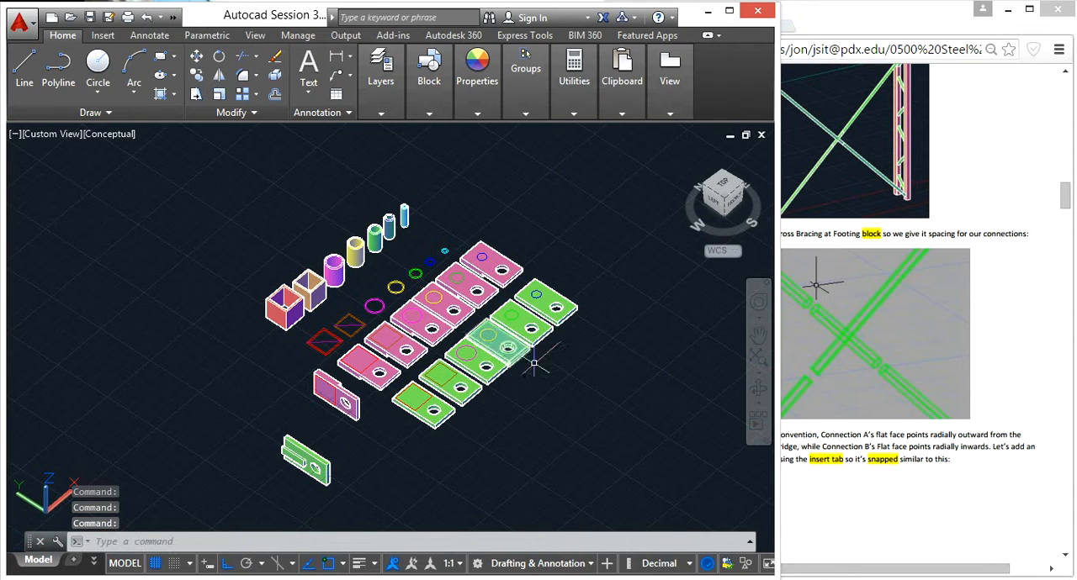
{"action": "scroll", "coordinate": [479, 263], "scroll_direction": "up", "scroll_amount": 8}
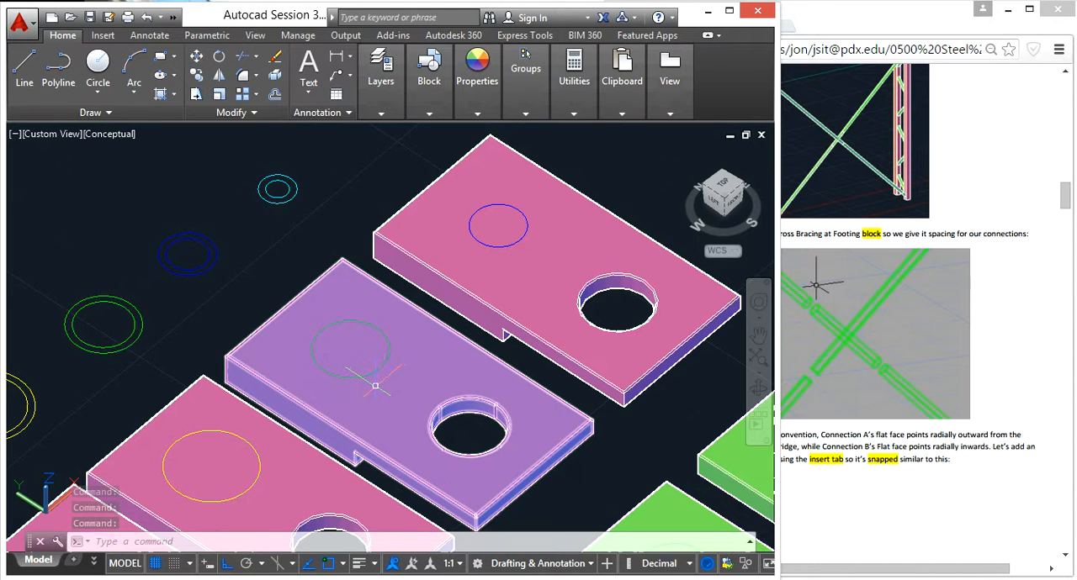
{"action": "left_click", "coordinate": [375, 386]}
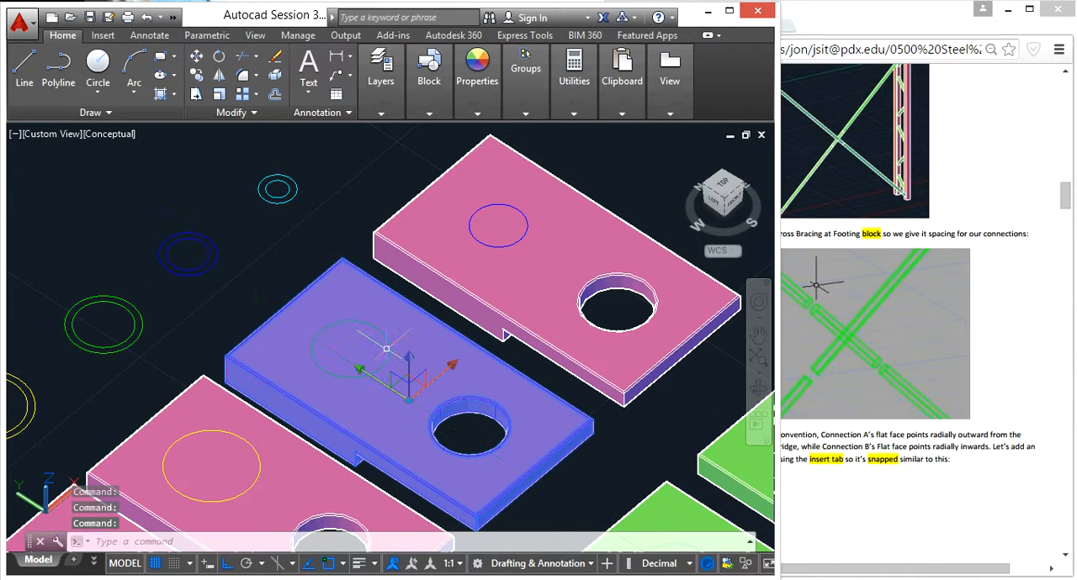
{"action": "left_click", "coordinate": [387, 354]}
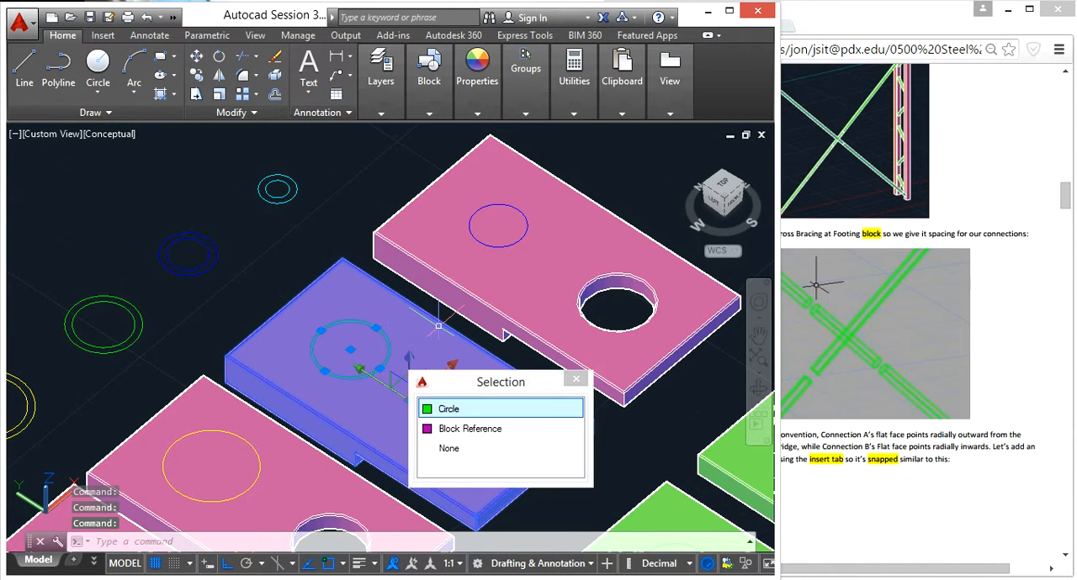
{"action": "left_click", "coordinate": [278, 276]}
{"action": "left_click", "coordinate": [271, 255]}
{"action": "key", "text": "Escape"}
{"action": "type", "text": "blo"}
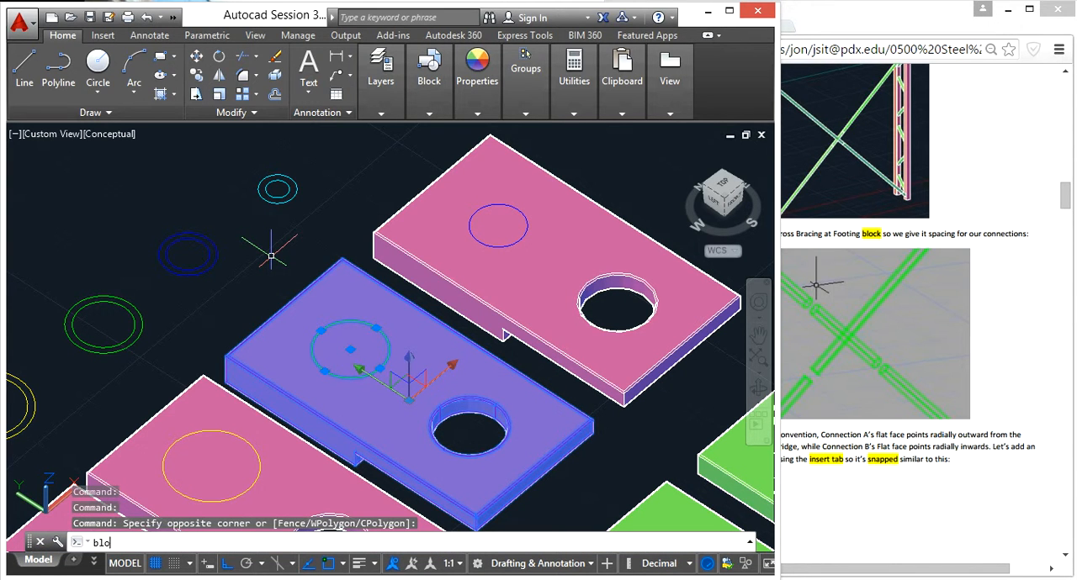
{"action": "type", "text": "ck"}
{"action": "key", "text": "Return"}
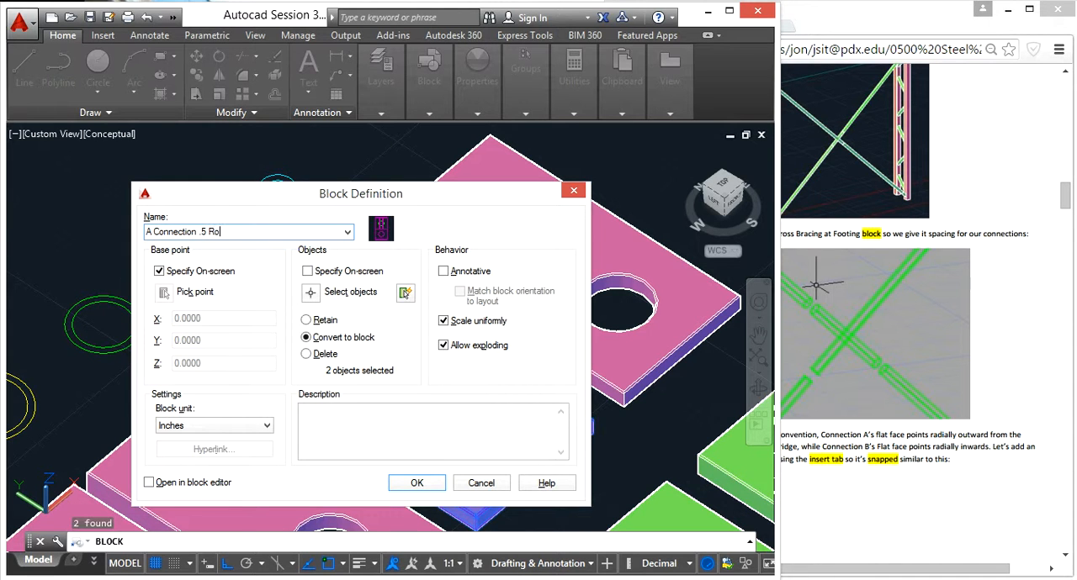
{"action": "left_click", "coordinate": [416, 484]}
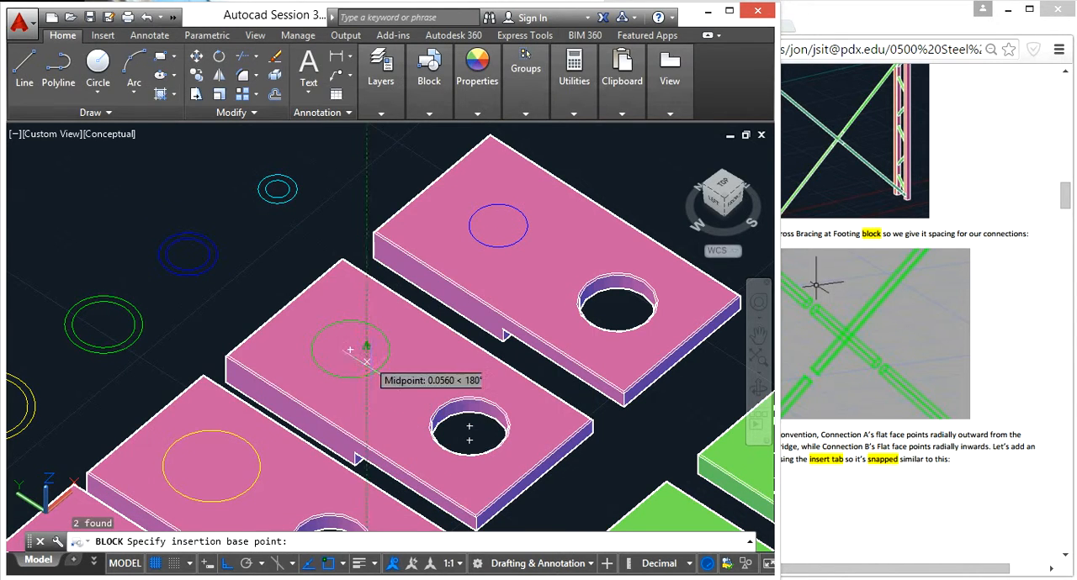
{"action": "left_click", "coordinate": [351, 349]}
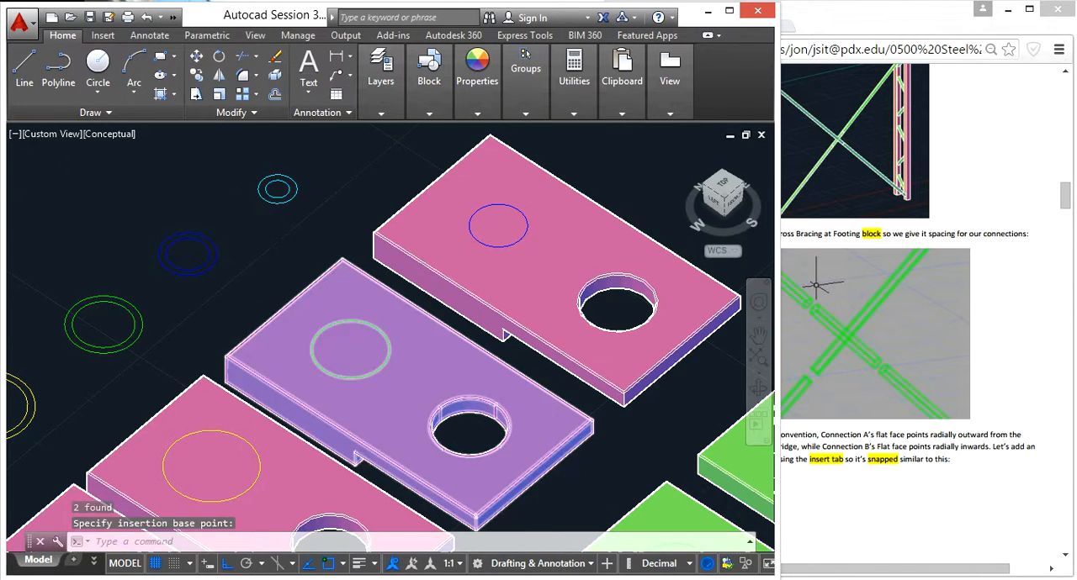
- Define a block named B Connection .5 Round from the green plate and its green circle, picking the base point at the circle
{"action": "scroll", "coordinate": [396, 371], "scroll_direction": "down", "scroll_amount": 3}
{"action": "scroll", "coordinate": [396, 371], "scroll_direction": "up", "scroll_amount": 2}
{"action": "scroll", "coordinate": [396, 371], "scroll_direction": "up", "scroll_amount": 2}
{"action": "left_click", "coordinate": [579, 485]}
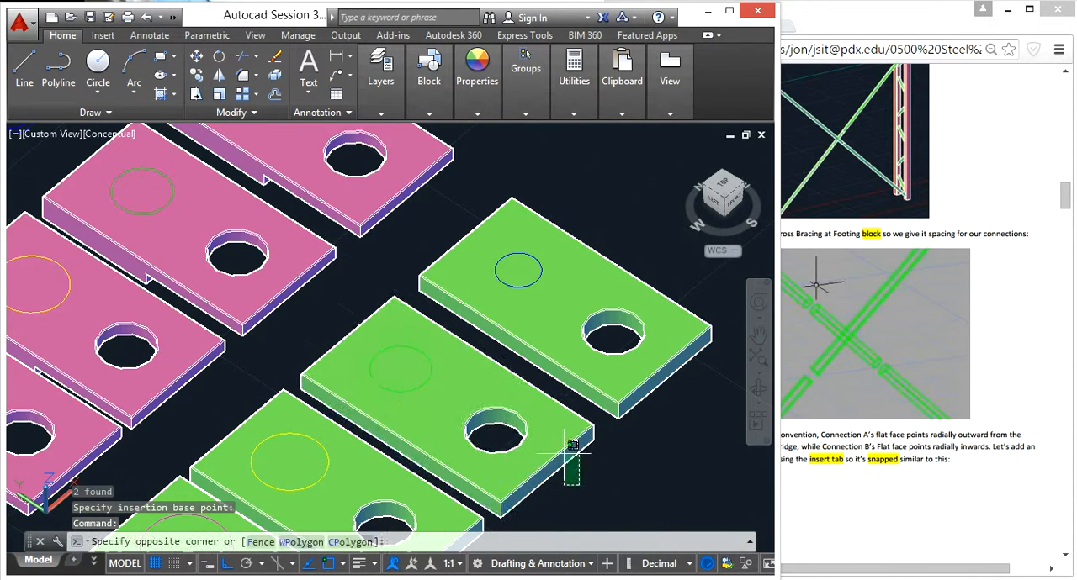
{"action": "left_click", "coordinate": [551, 441]}
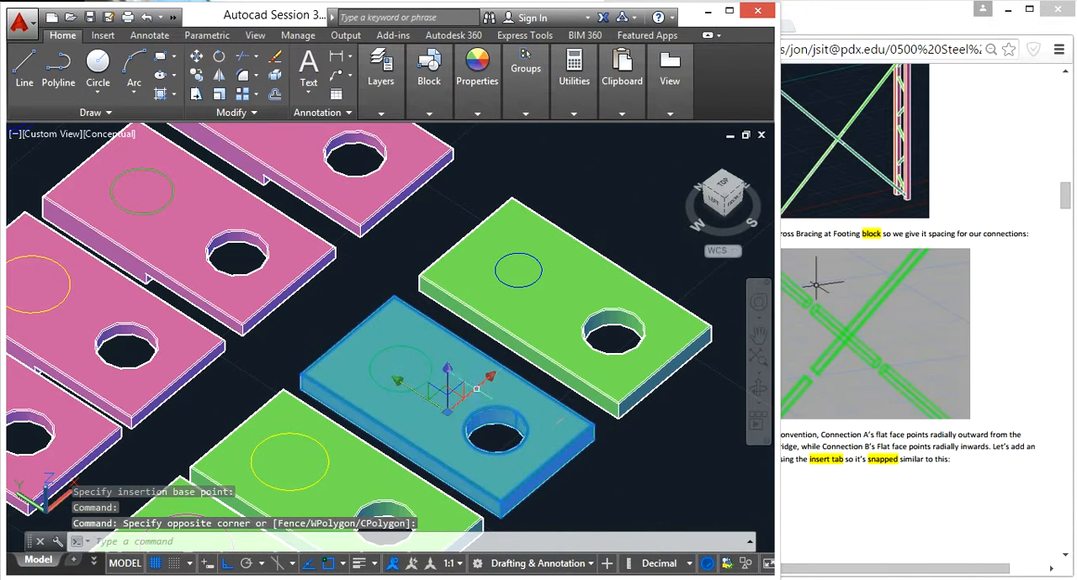
{"action": "left_click", "coordinate": [430, 360]}
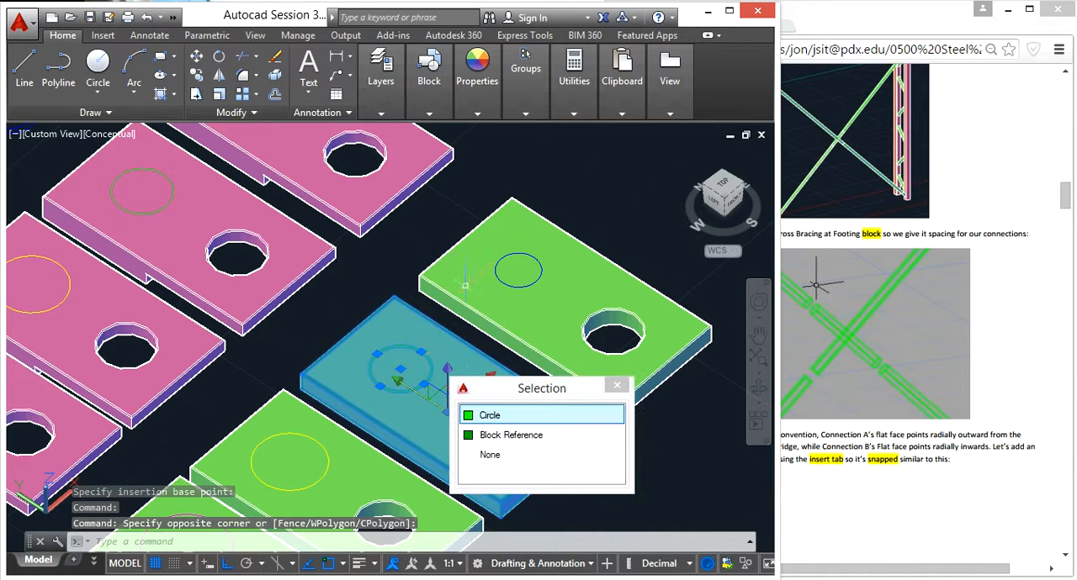
{"action": "left_click", "coordinate": [534, 412]}
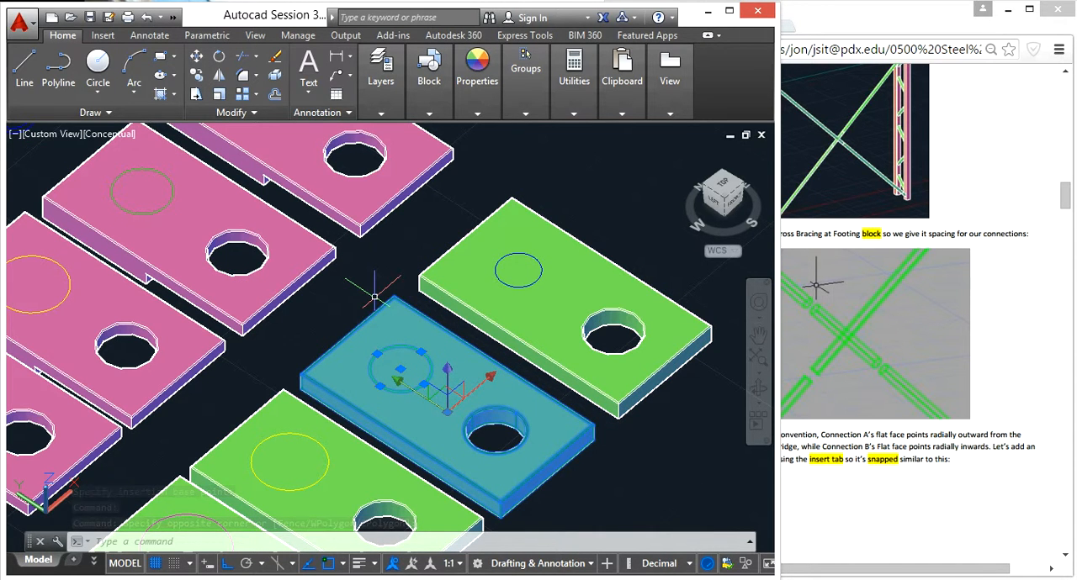
{"action": "type", "text": "blo"}
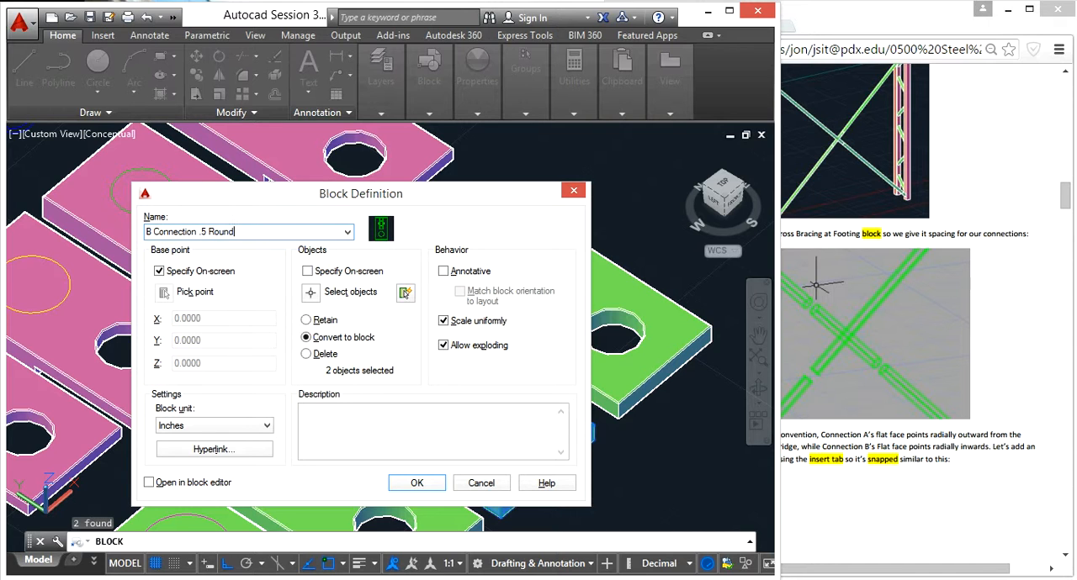
{"action": "left_click", "coordinate": [416, 484]}
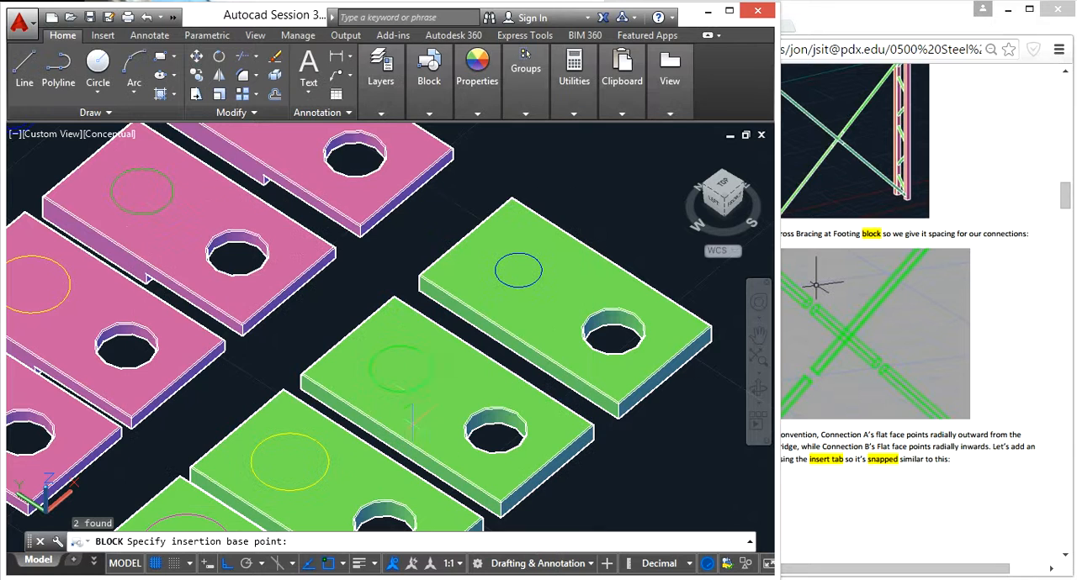
{"action": "left_click", "coordinate": [424, 382]}
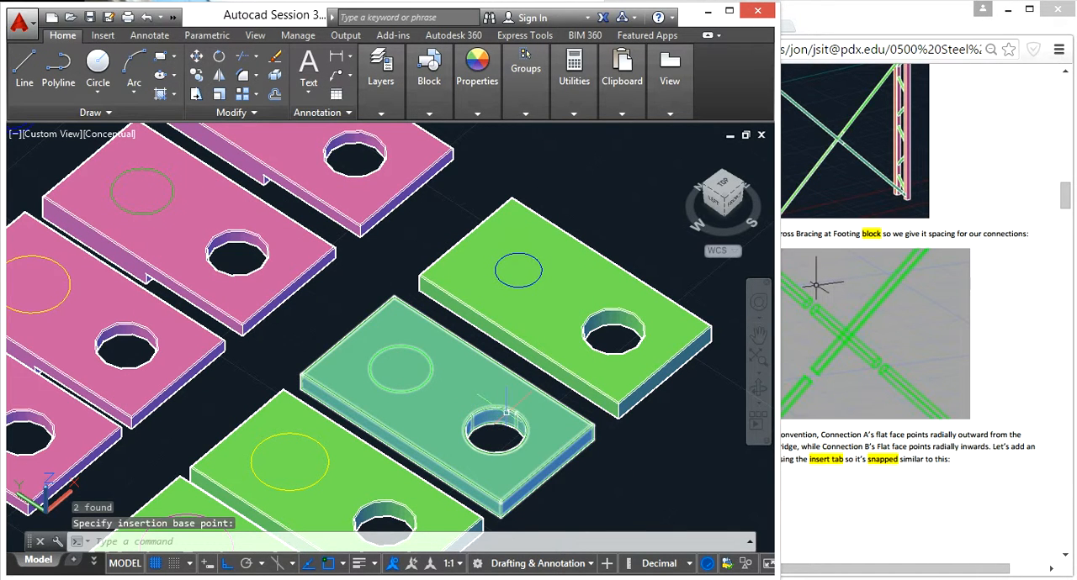
- Set the SW Isometric view and examine the bridge's footing cross bracing up close
{"action": "scroll", "coordinate": [413, 373], "scroll_direction": "down", "scroll_amount": 10}
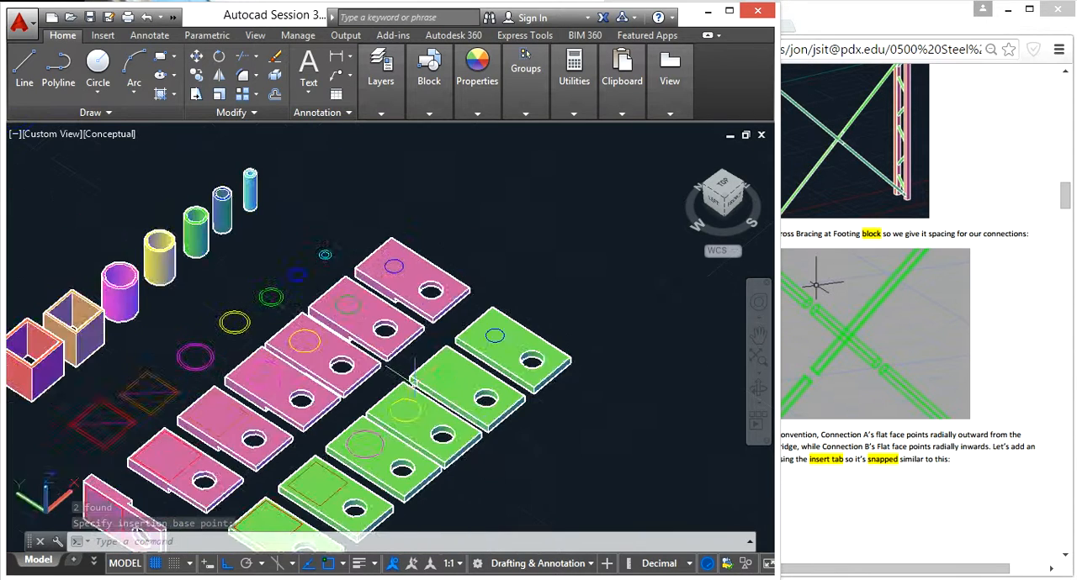
{"action": "scroll", "coordinate": [291, 422], "scroll_direction": "down", "scroll_amount": 5}
{"action": "middle_click_drag", "start_coordinate": [241, 426], "coordinate": [343, 265]}
{"action": "middle_click_drag", "start_coordinate": [254, 350], "coordinate": [304, 250]}
{"action": "key", "text": "Escape"}
{"action": "key", "text": "Escape"}
{"action": "key", "text": "Escape"}
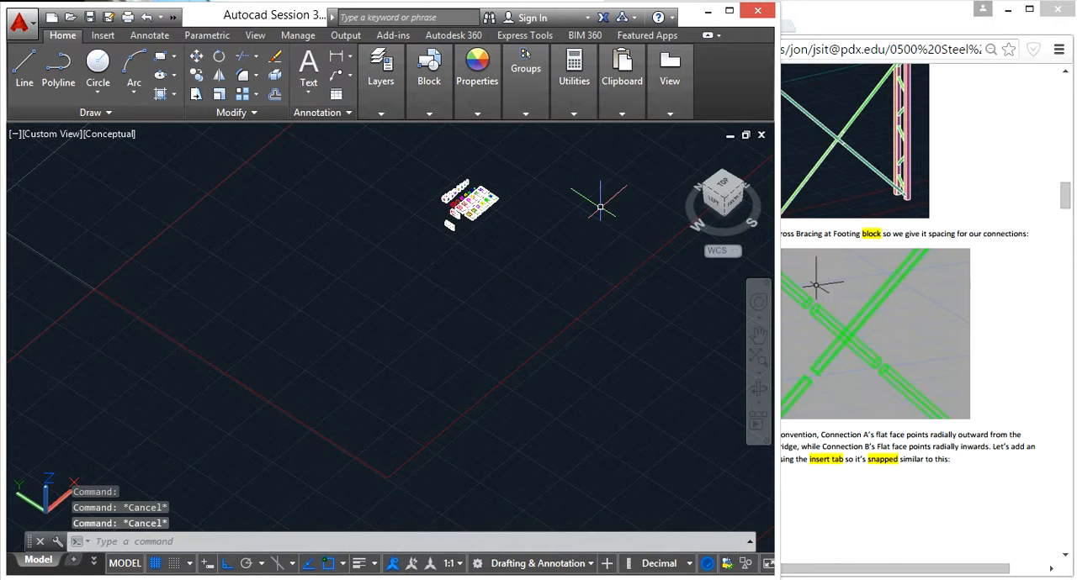
{"action": "left_click", "coordinate": [729, 207]}
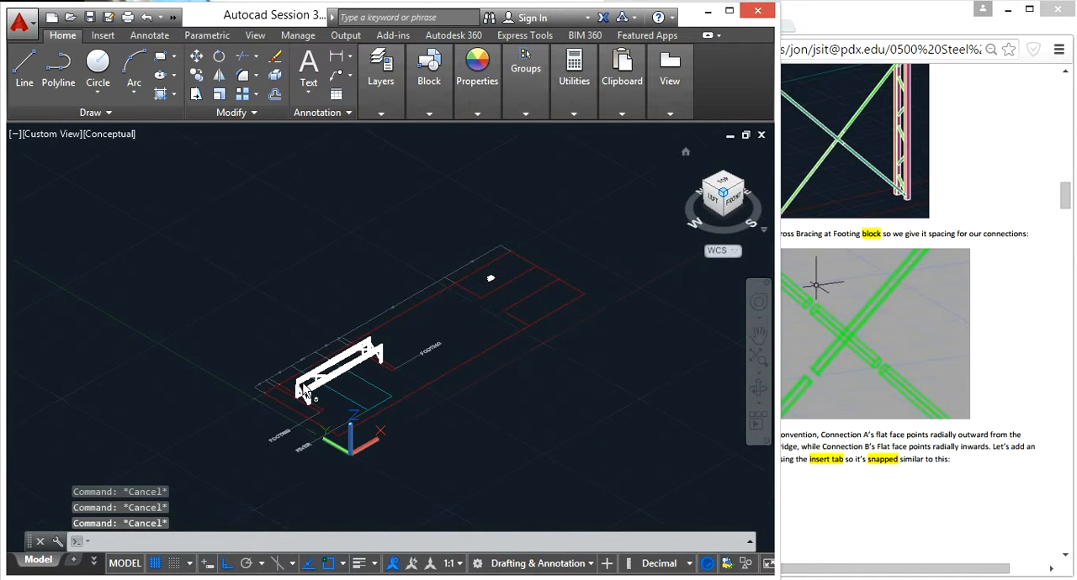
{"action": "scroll", "coordinate": [330, 395], "scroll_direction": "up", "scroll_amount": 10}
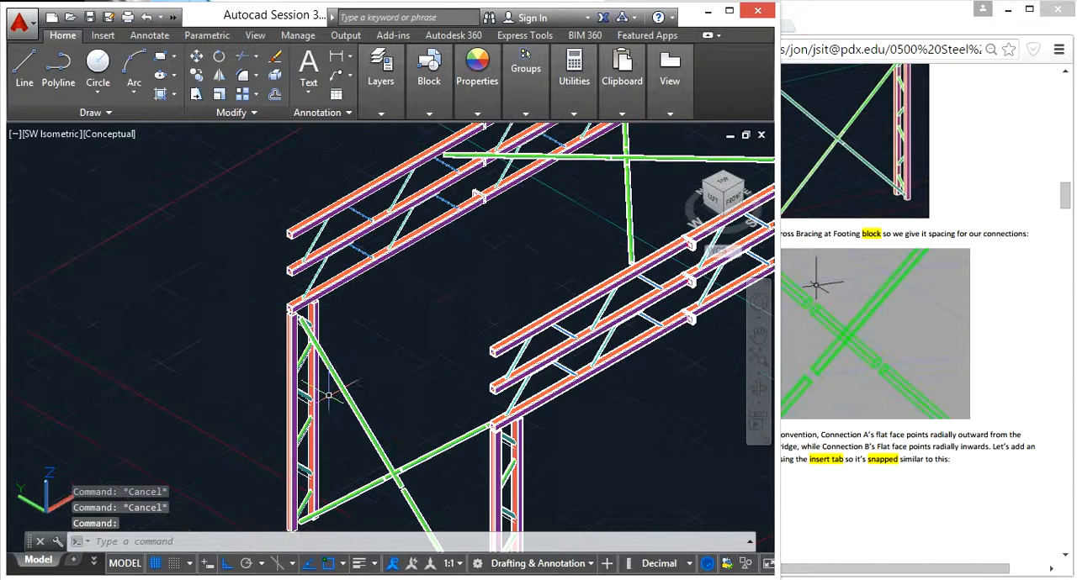